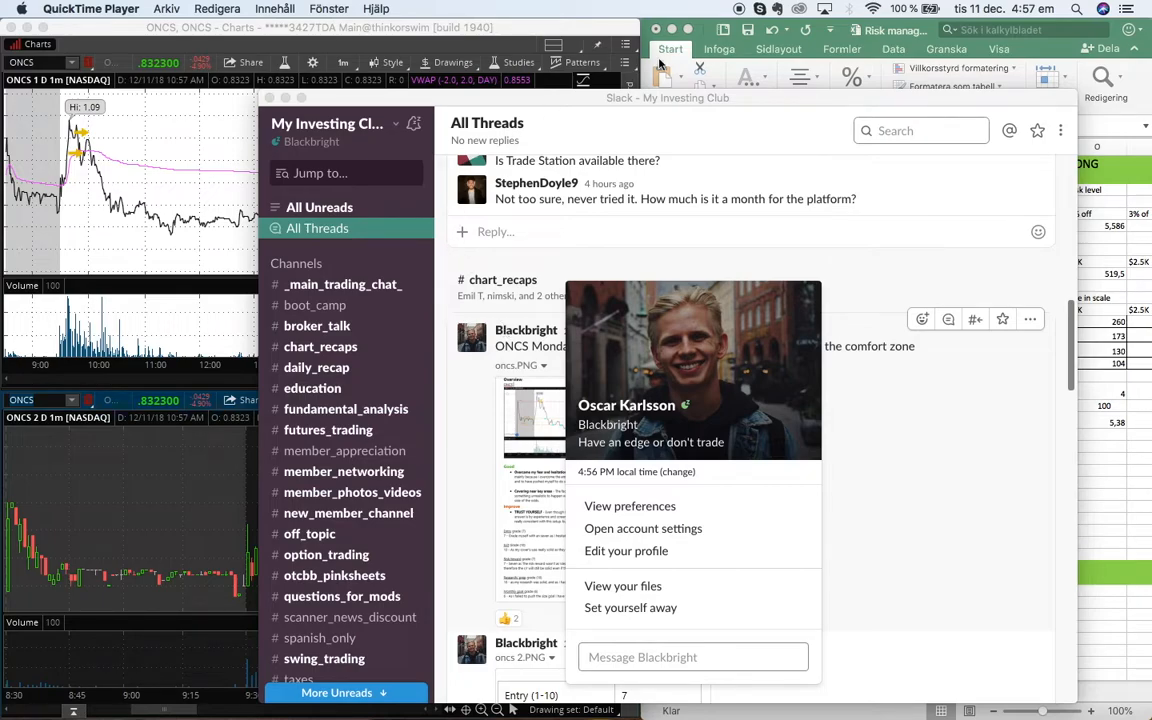
{"action": "left_click", "coordinate": [490, 33]}
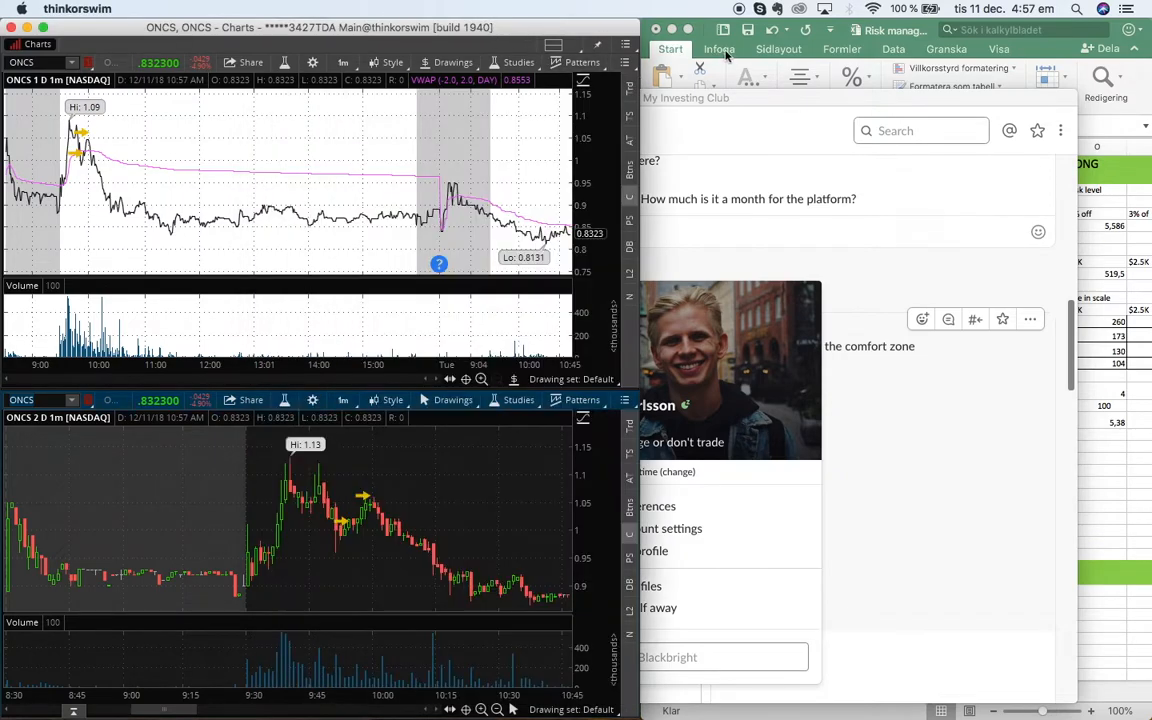
{"action": "left_click", "coordinate": [1127, 492]}
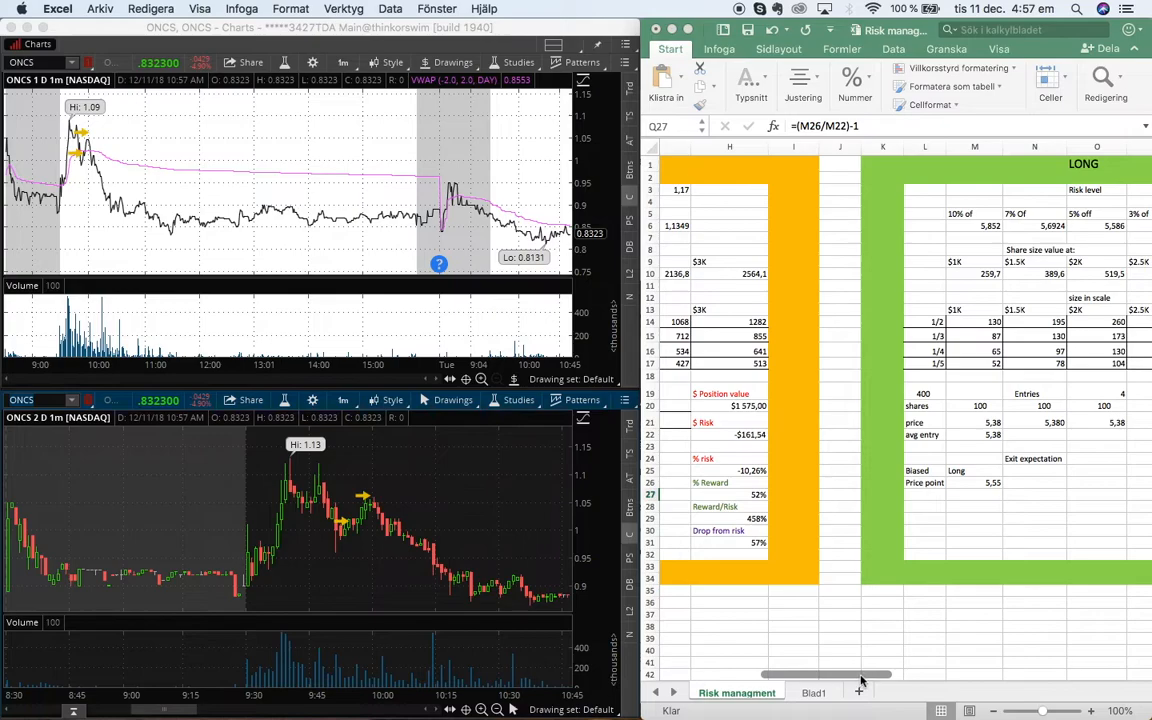
Examine the SHORT and LONG risk management sections of the spreadsheet
{"action": "scroll", "coordinate": [824, 676], "scroll_direction": "left", "scroll_amount": 3}
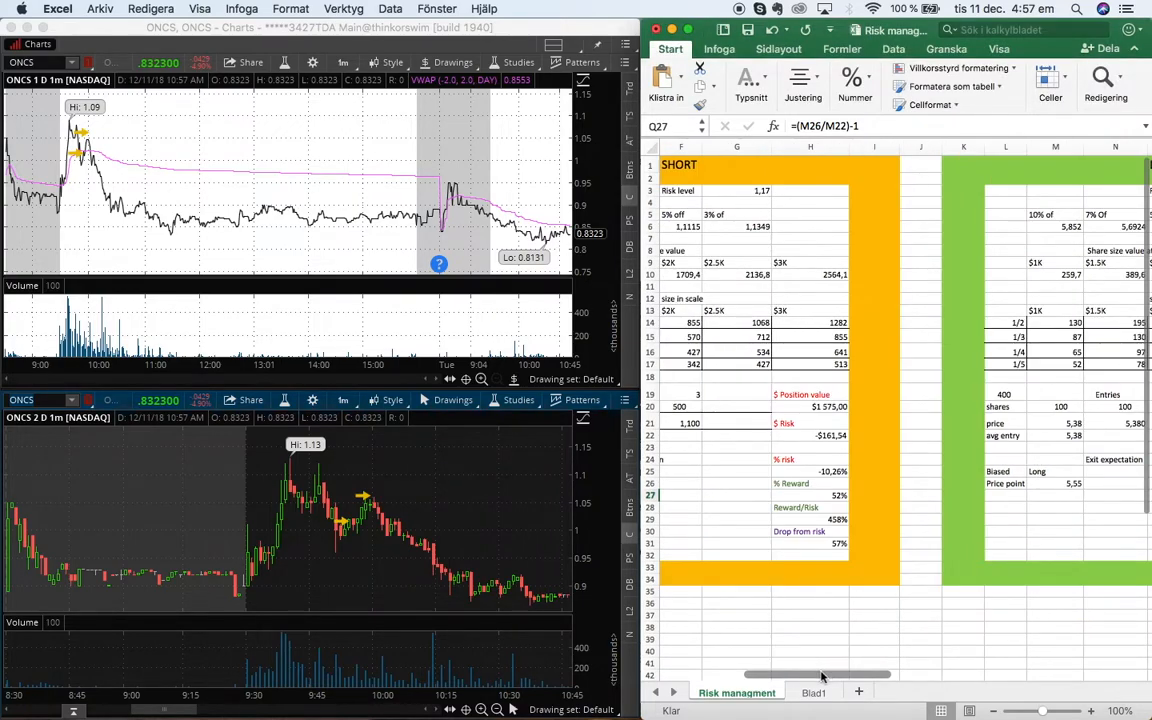
{"action": "left_click_drag", "start_coordinate": [802, 677], "coordinate": [764, 679]}
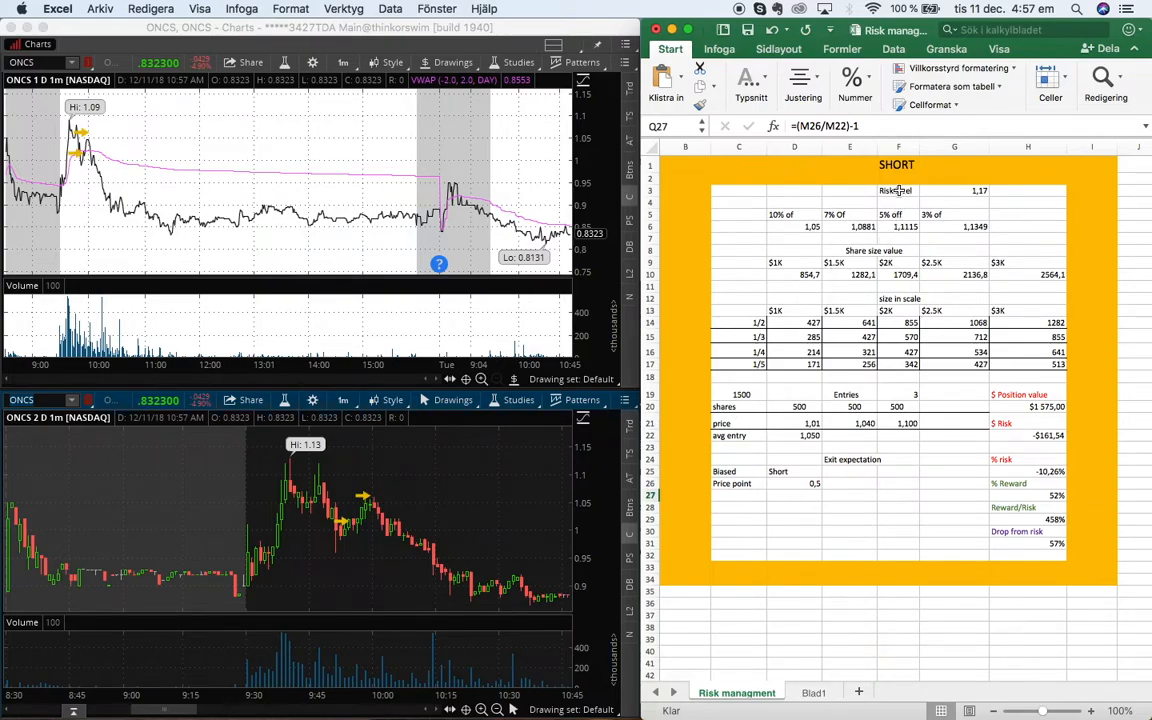
{"action": "scroll", "coordinate": [884, 300], "scroll_direction": "right", "scroll_amount": 10}
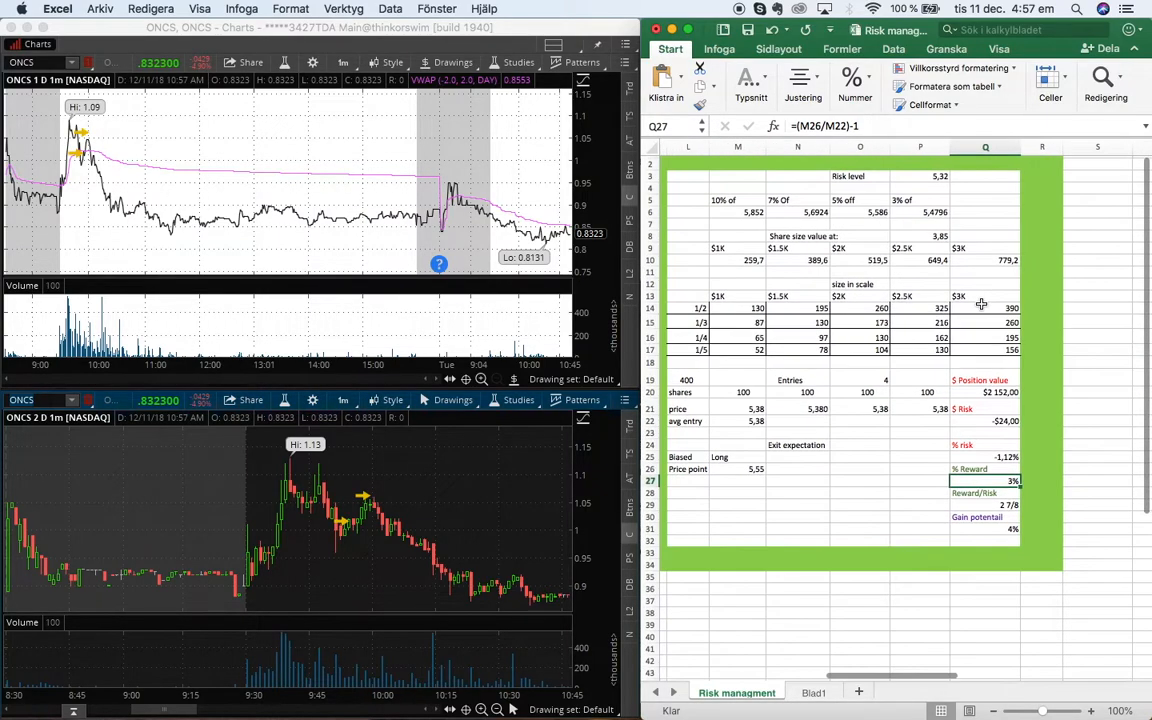
{"action": "scroll", "coordinate": [985, 302], "scroll_direction": "left", "scroll_amount": 3}
{"action": "scroll", "coordinate": [1006, 380], "scroll_direction": "left", "scroll_amount": 3}
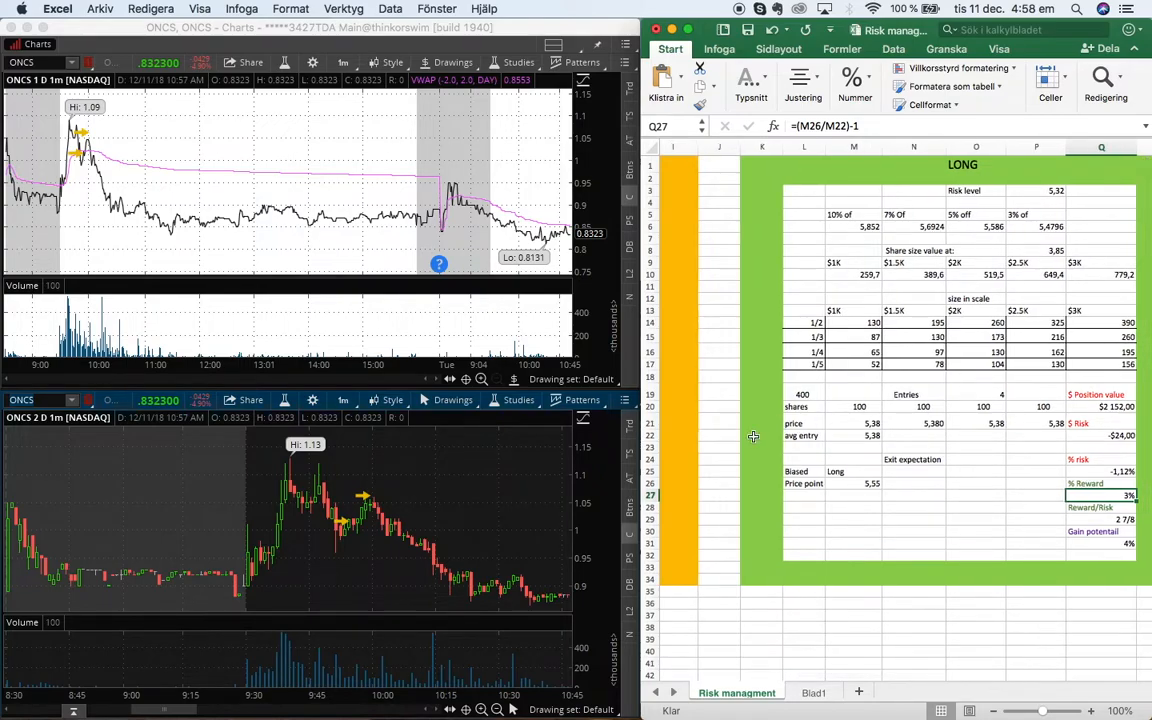
{"action": "scroll", "coordinate": [753, 436], "scroll_direction": "left", "scroll_amount": 10}
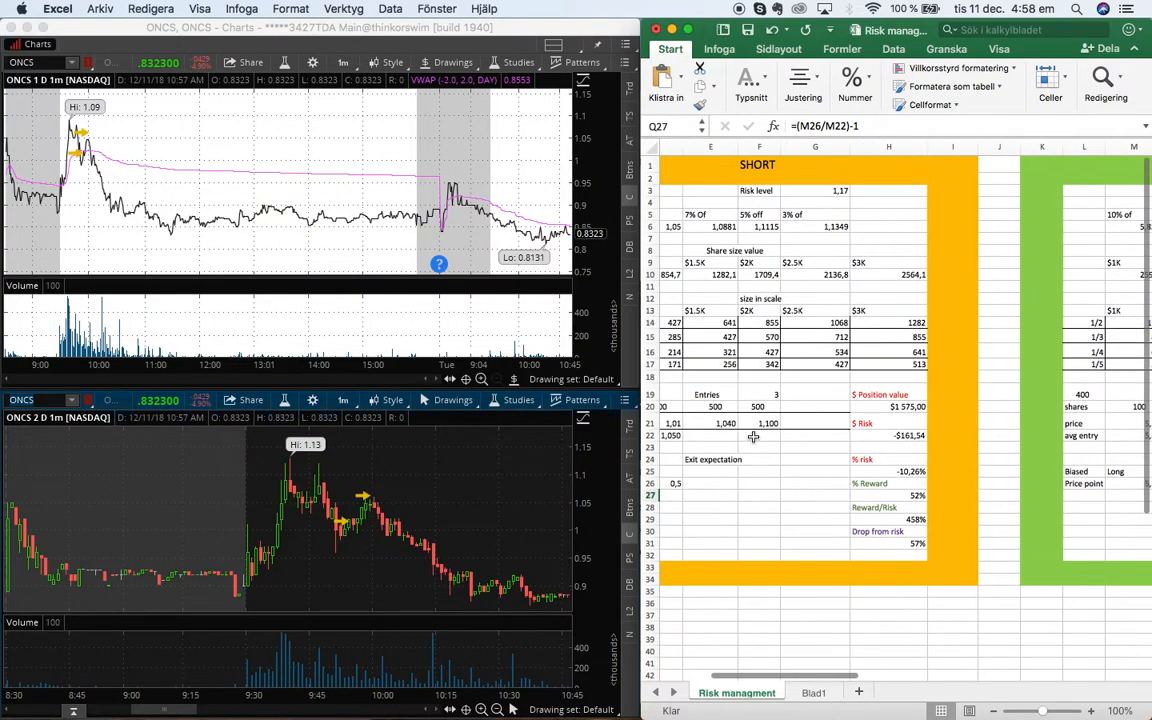
{"action": "scroll", "coordinate": [753, 436], "scroll_direction": "left", "scroll_amount": 3}
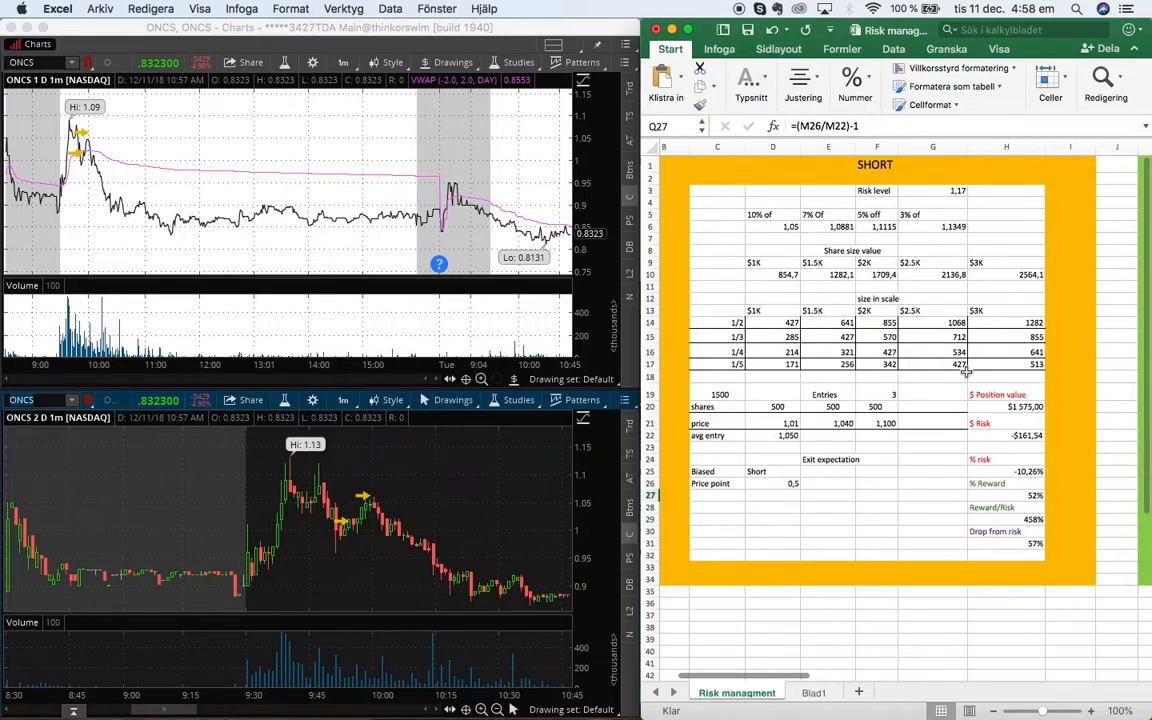
{"action": "scroll", "coordinate": [735, 412], "scroll_direction": "left", "scroll_amount": 2}
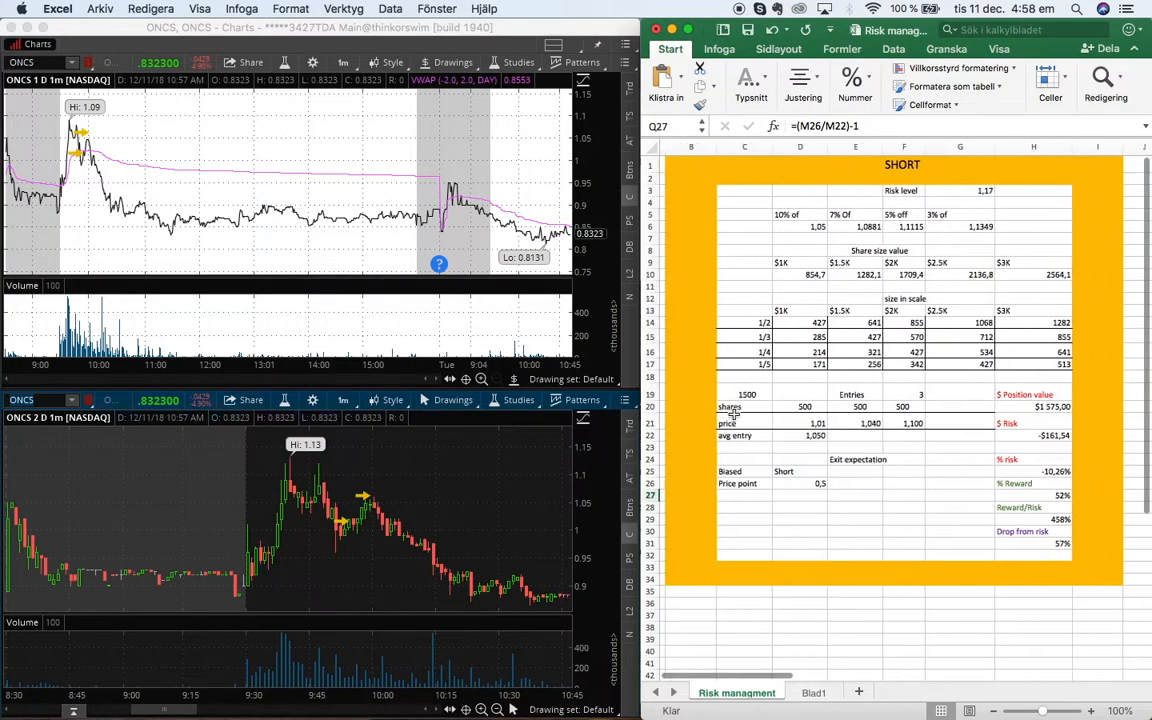
{"action": "scroll", "coordinate": [735, 412], "scroll_direction": "left", "scroll_amount": 2}
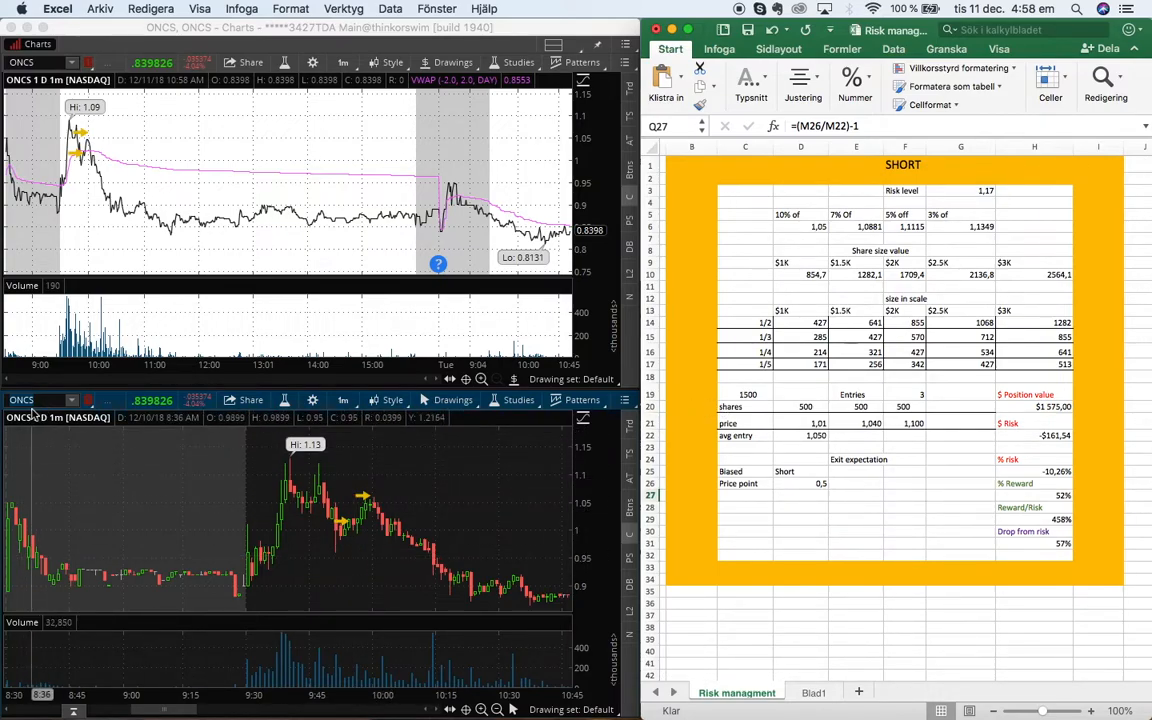
Enlarge the lower ONCS chart by moving the divider between the two chart panels upward
{"action": "left_click", "coordinate": [155, 395]}
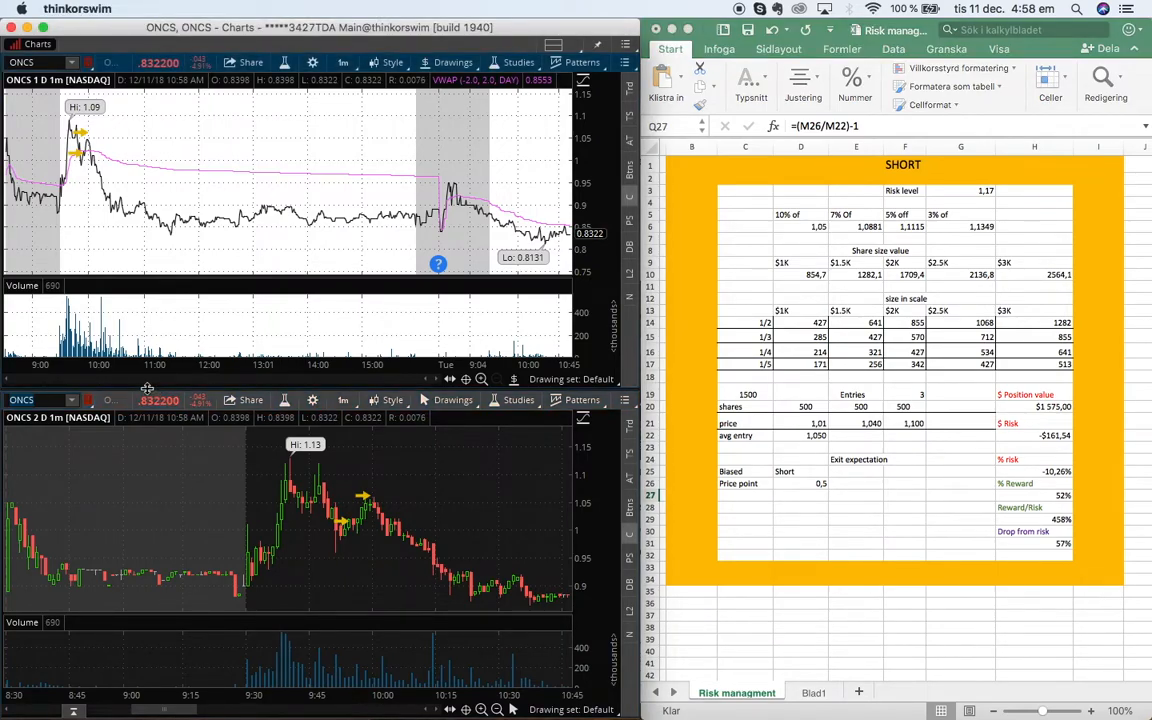
{"action": "left_click_drag", "start_coordinate": [146, 388], "coordinate": [146, 357]}
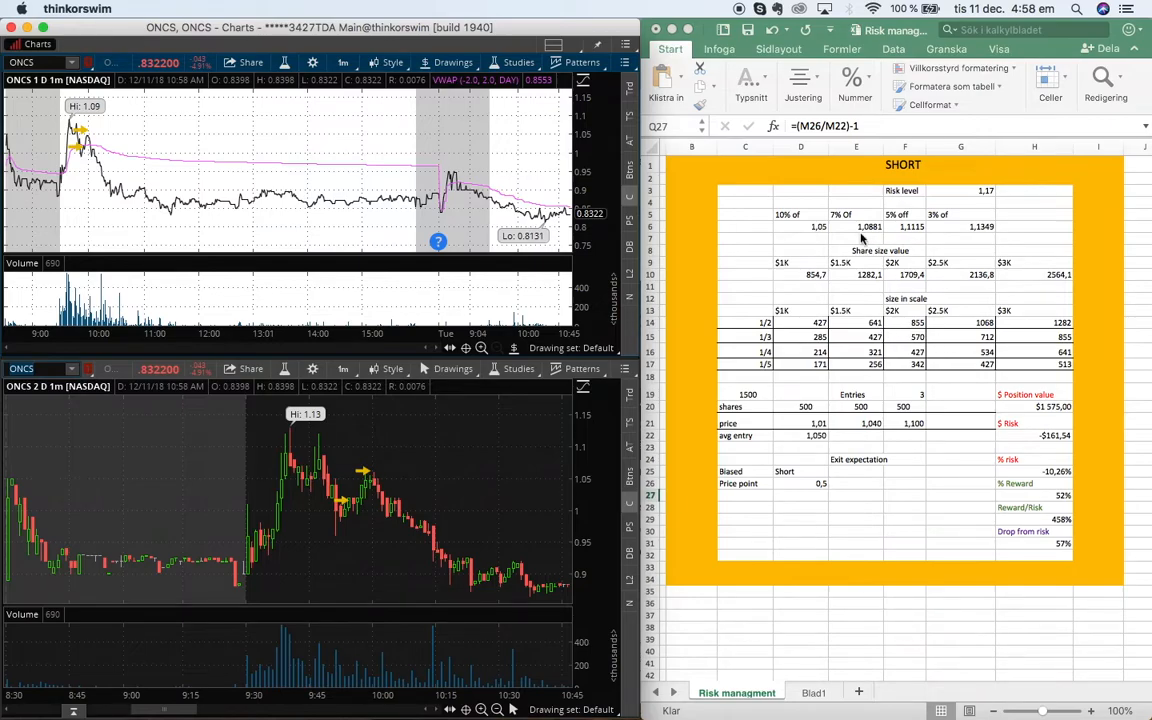
Clear the risk level value in the SHORT section
{"action": "left_click", "coordinate": [935, 204]}
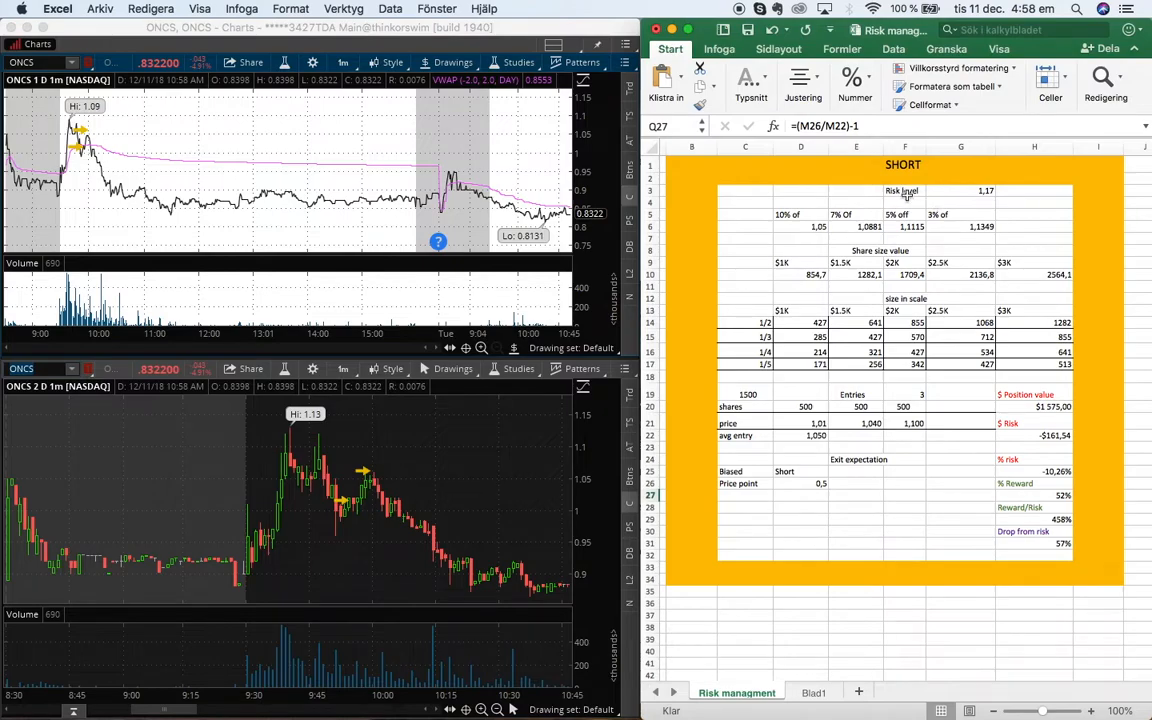
{"action": "left_click", "coordinate": [968, 194]}
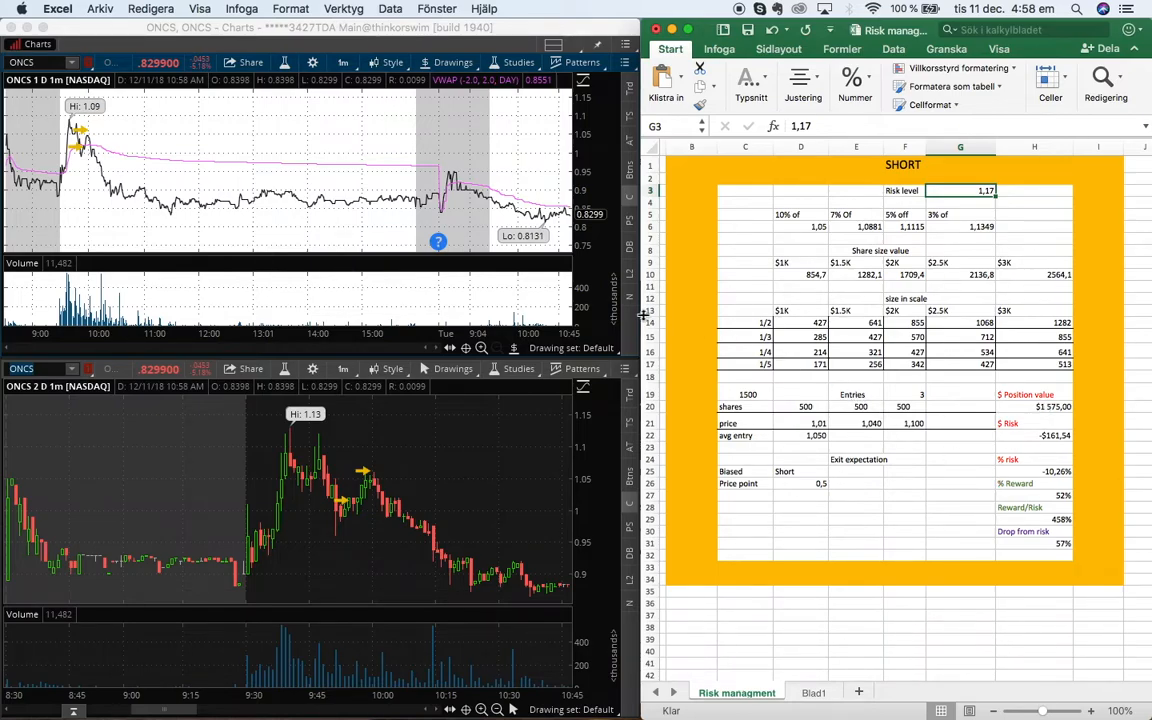
{"action": "left_click", "coordinate": [962, 203]}
{"action": "left_click", "coordinate": [961, 190]}
{"action": "key", "text": "Delete"}
Clear the shares and price entries in rows 20 and 21 of the SHORT section
{"action": "left_click", "coordinate": [815, 422]}
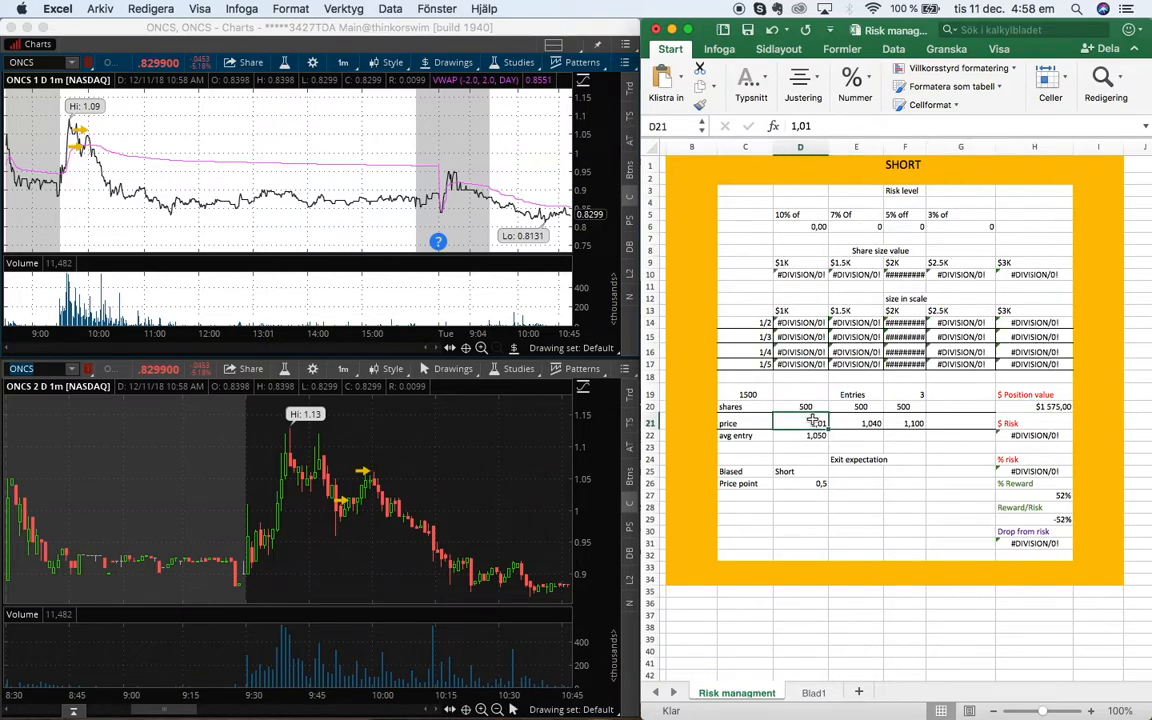
{"action": "key", "text": "Delete"}
{"action": "key", "text": "Right"}
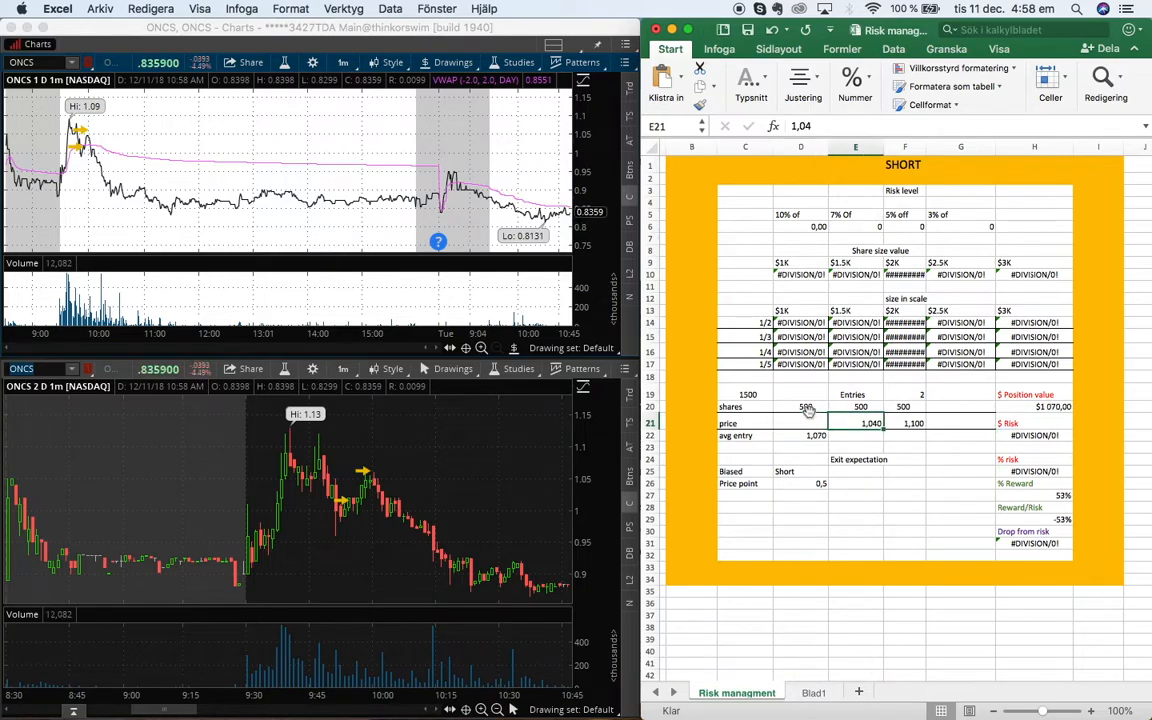
{"action": "key", "text": "Delete"}
{"action": "key", "text": "Right"}
{"action": "key", "text": "Delete"}
{"action": "key", "text": "Up"}
{"action": "key", "text": "Delete"}
{"action": "key", "text": "Left"}
{"action": "key", "text": "Delete"}
{"action": "key", "text": "Left"}
{"action": "key", "text": "Delete"}
{"action": "key", "text": "Left"}
{"action": "key", "text": "Down"}
{"action": "key", "text": "Right"}
{"action": "key", "text": "Up"}
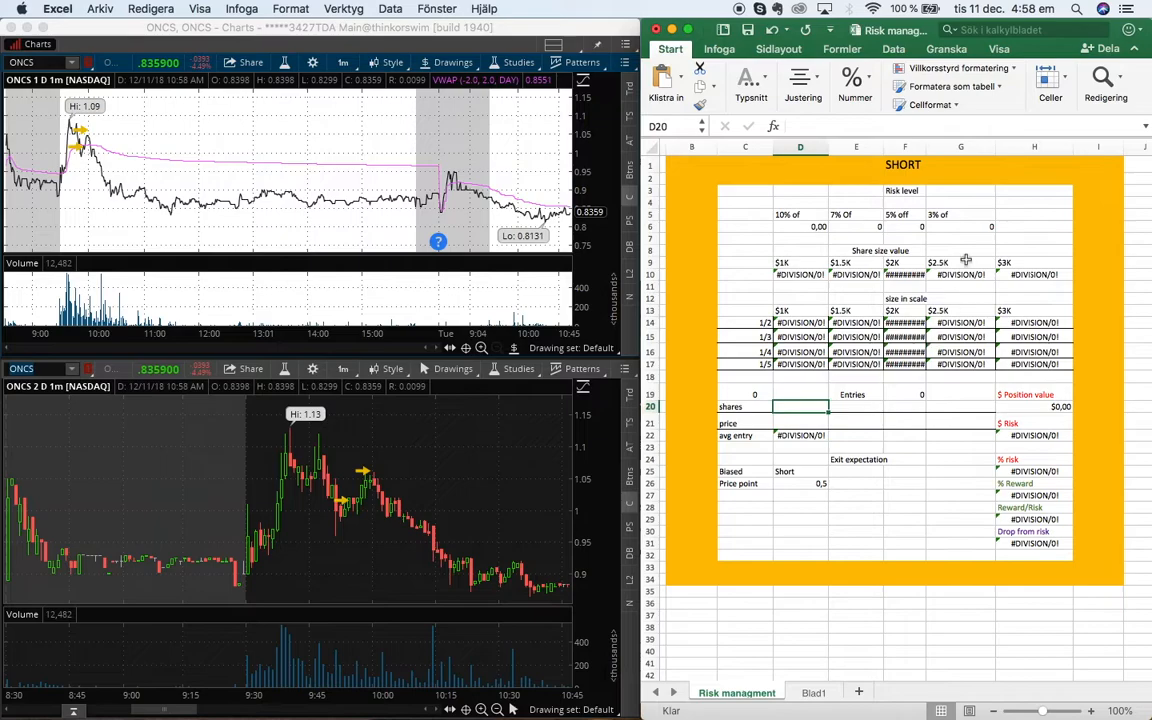
Set the SHORT section's risk level to 1,17
{"action": "left_click", "coordinate": [957, 191]}
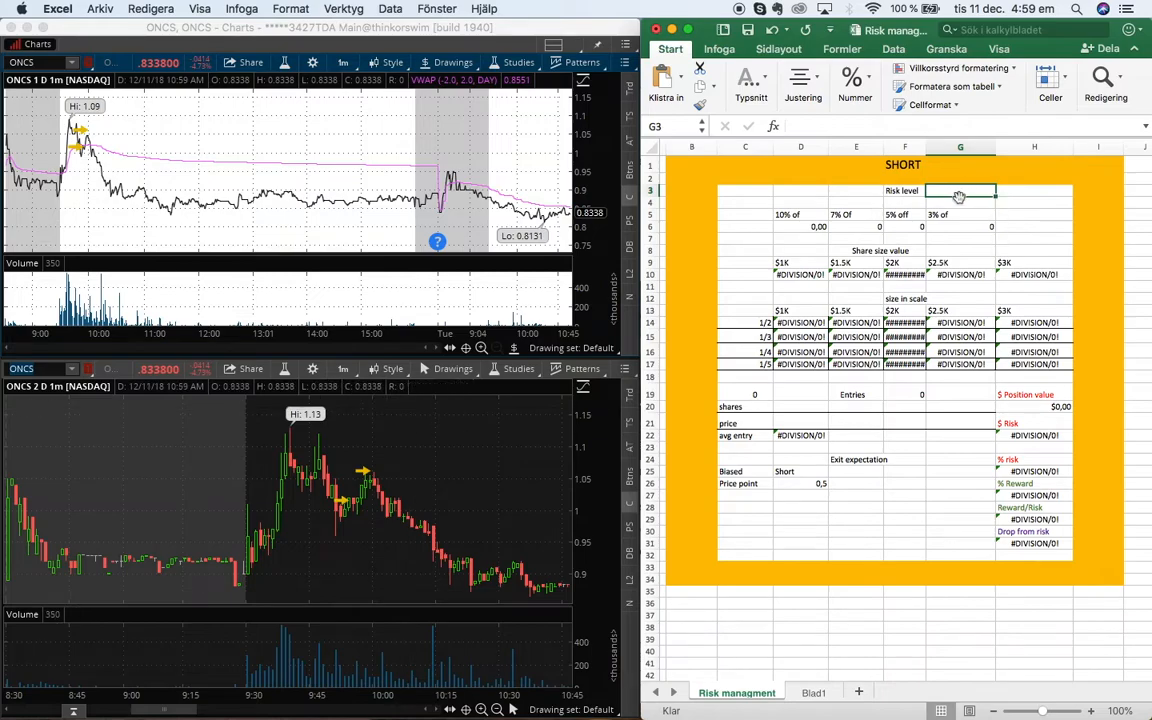
{"action": "type", "text": "1,17"}
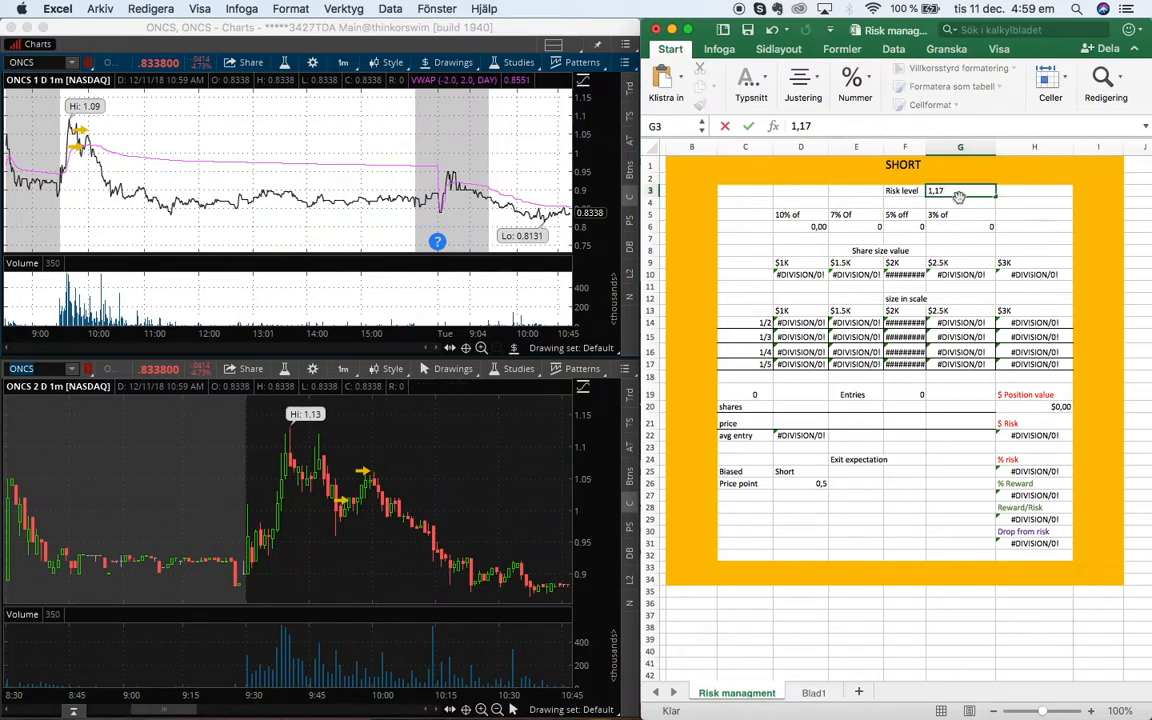
{"action": "key", "text": "Return"}
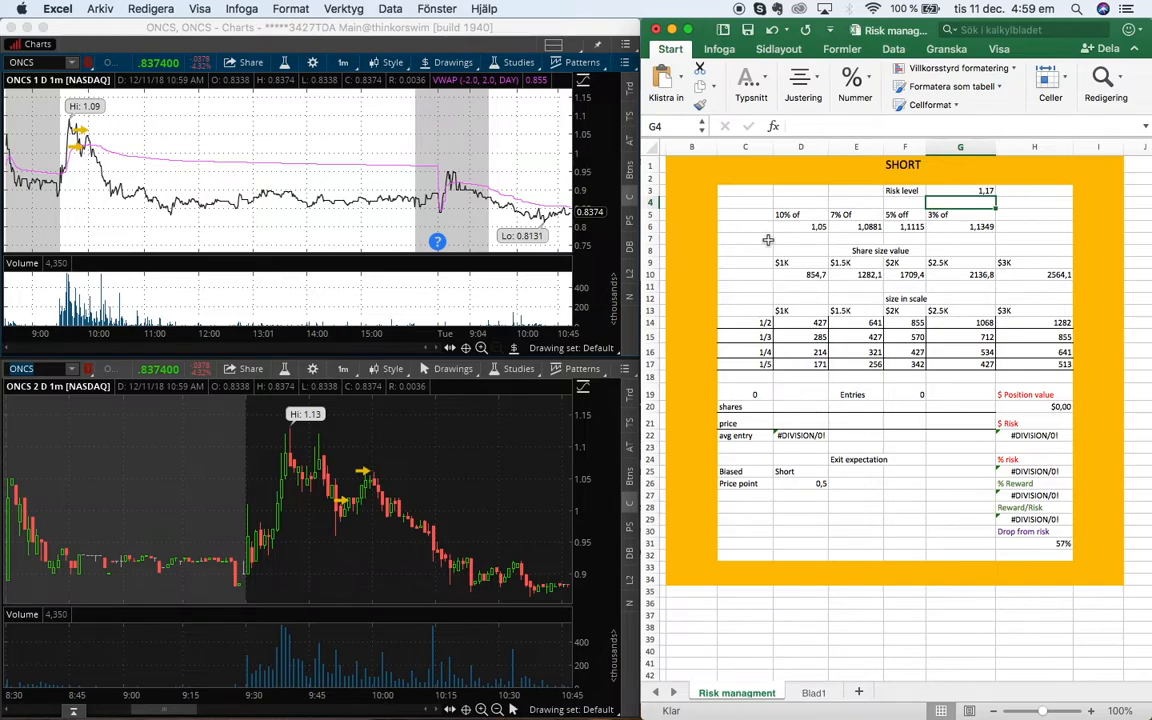
Inspect the formulas behind the 10% of, 7% Of and other percentage-off cells below the risk level
{"action": "left_click", "coordinate": [800, 227]}
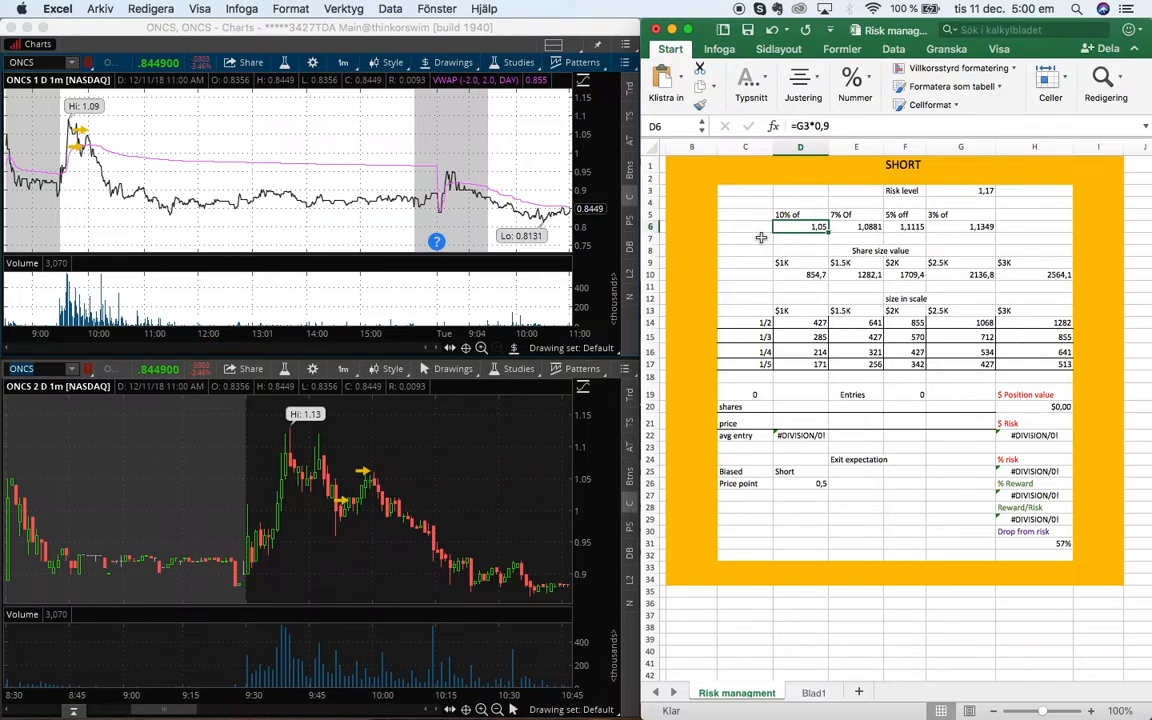
{"action": "key", "text": "Up"}
{"action": "key", "text": "Right"}
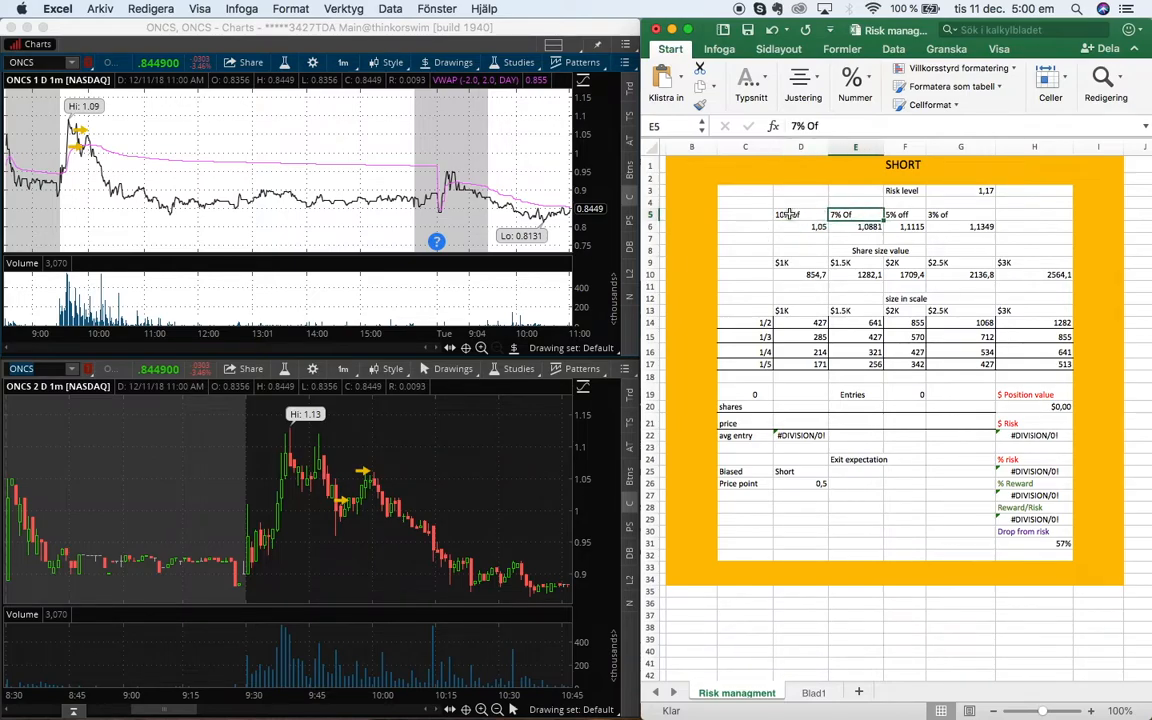
{"action": "left_click", "coordinate": [788, 214]}
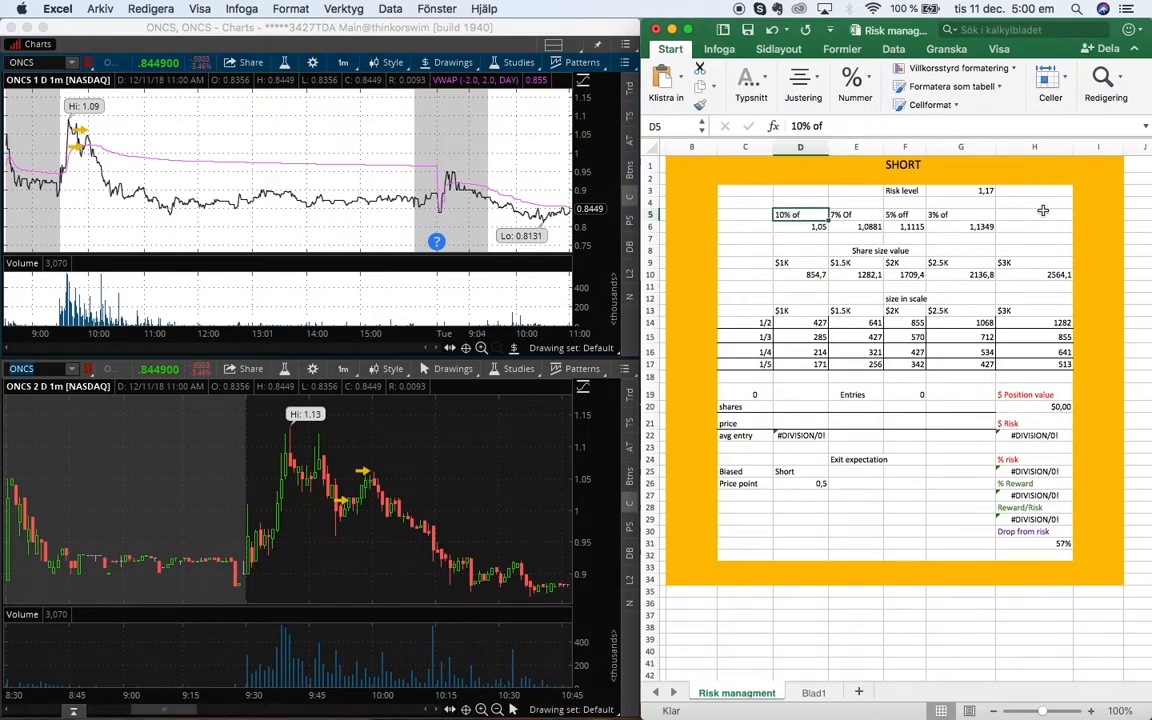
{"action": "left_click", "coordinate": [814, 228]}
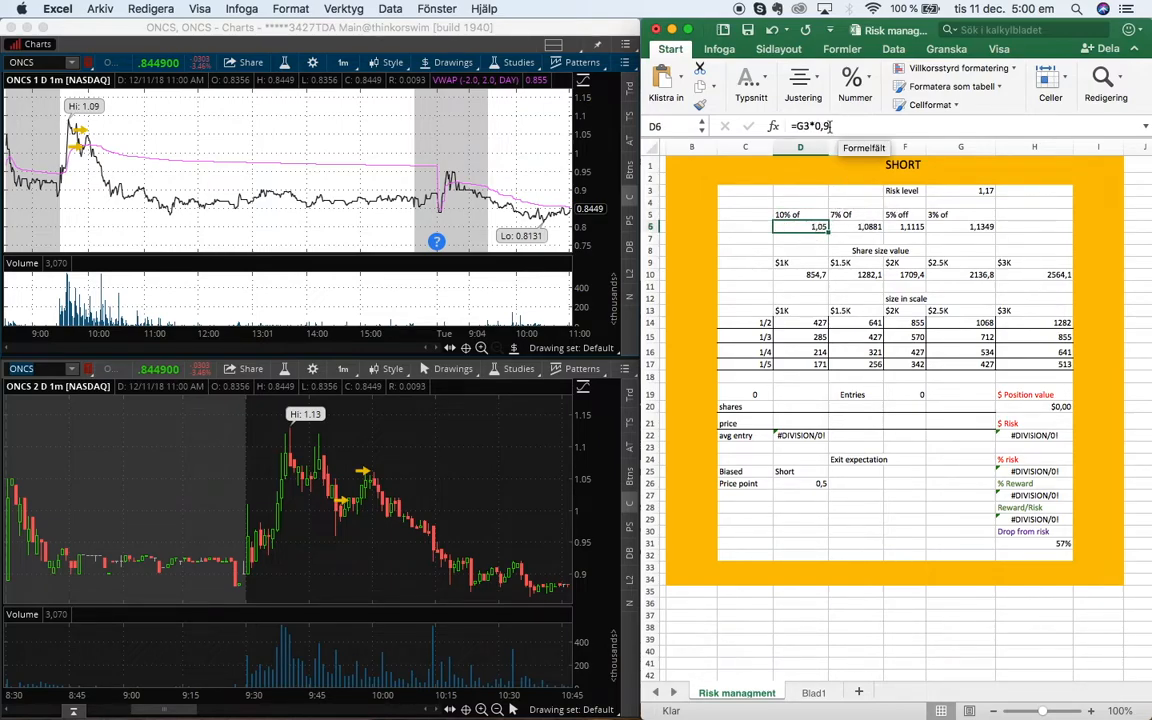
{"action": "left_click", "coordinate": [778, 215]}
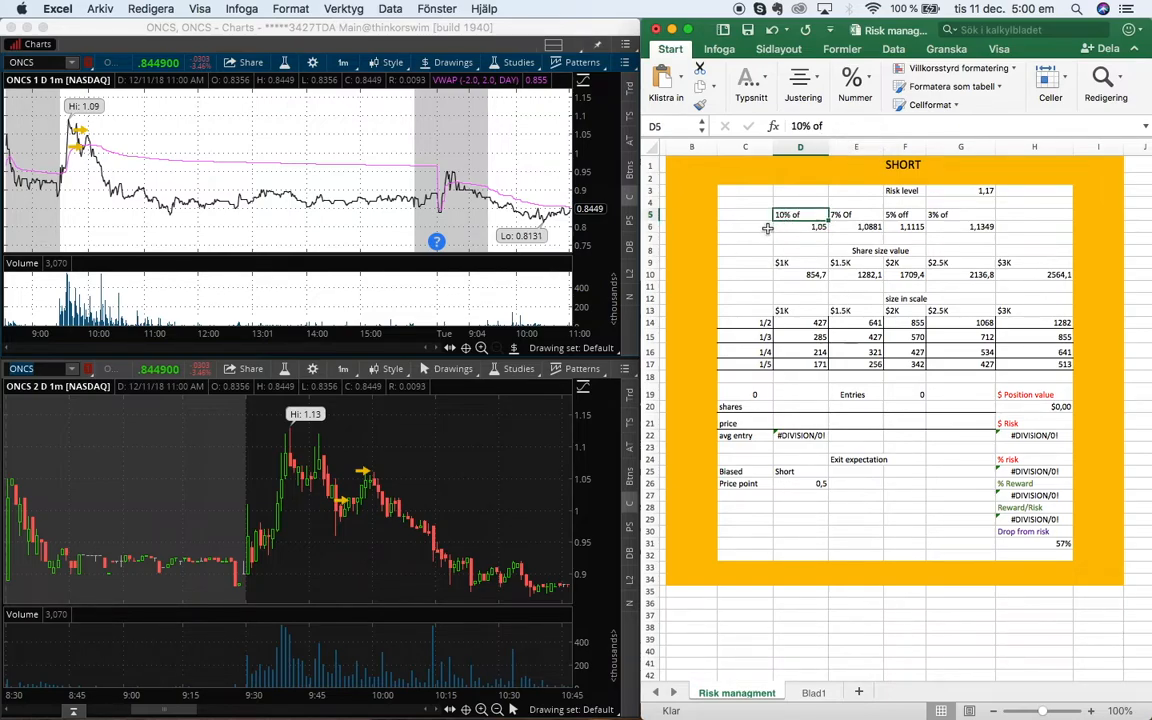
{"action": "scroll", "coordinate": [760, 245], "scroll_direction": "down", "scroll_amount": 1}
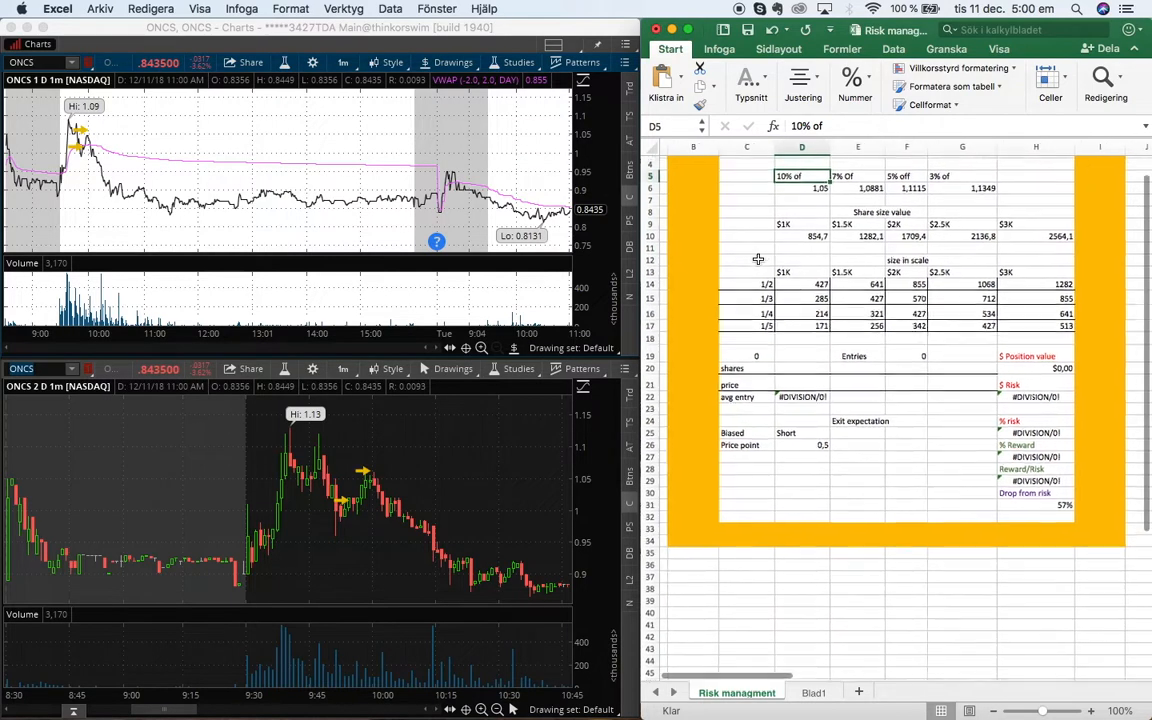
Inspect the share size value, position value and price cells of the SHORT section
{"action": "left_click", "coordinate": [792, 235]}
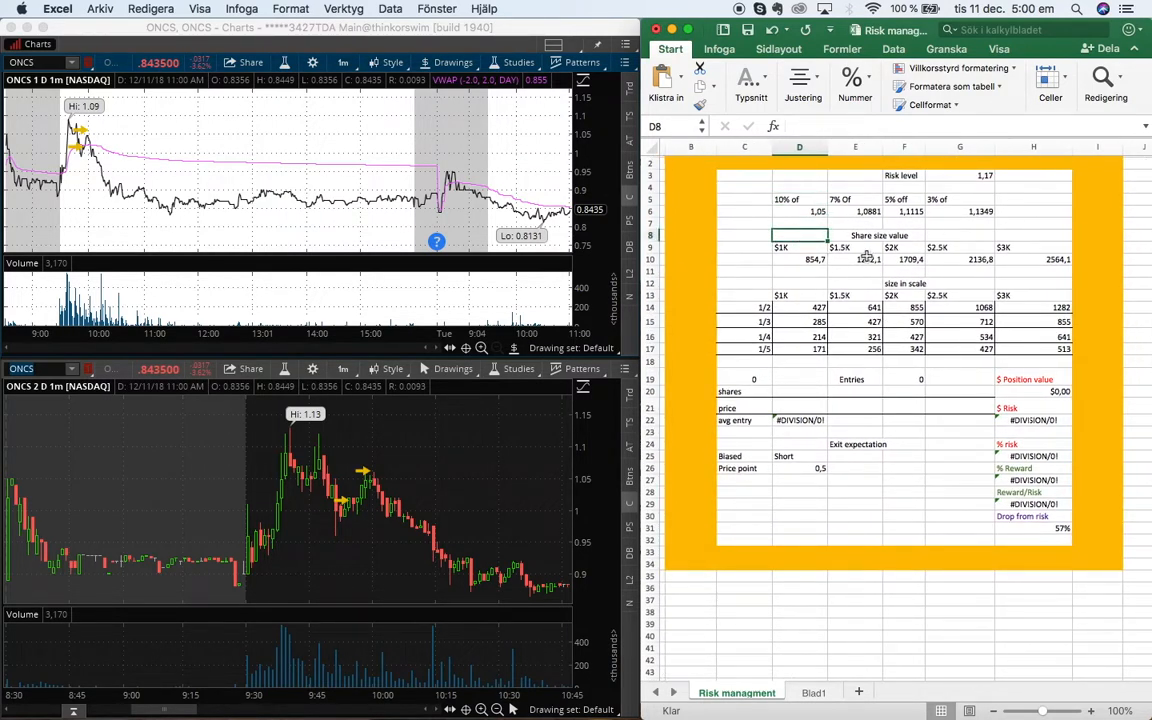
{"action": "left_click", "coordinate": [752, 245]}
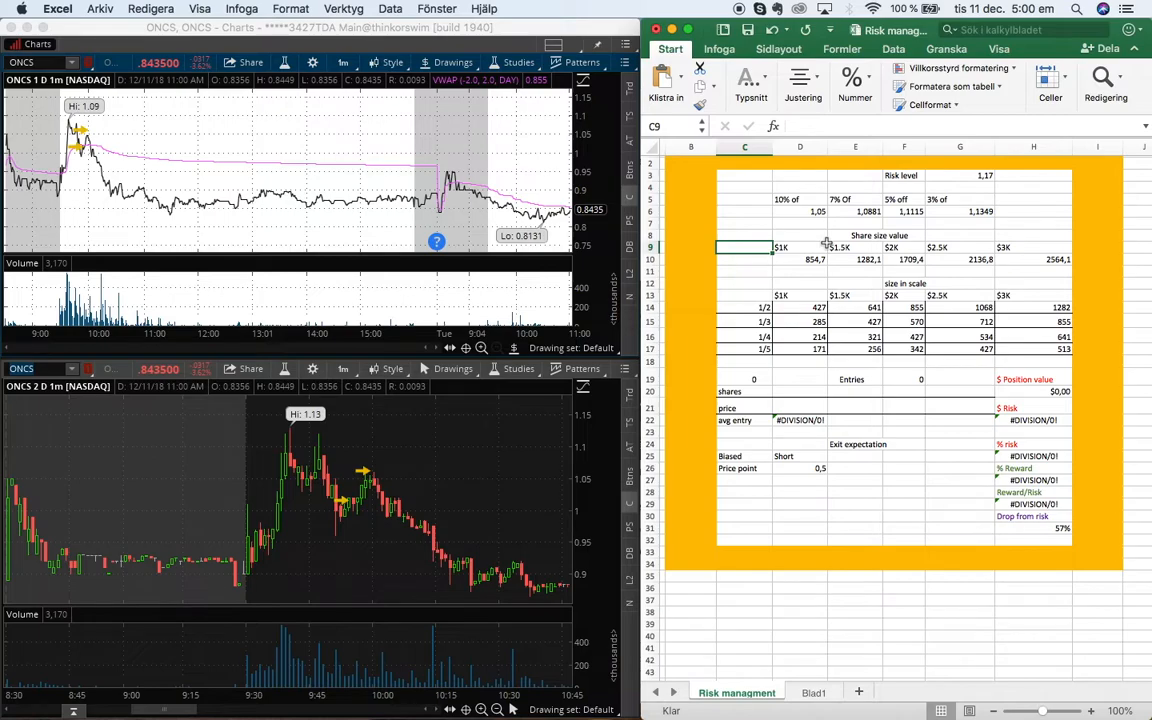
{"action": "left_click", "coordinate": [760, 259]}
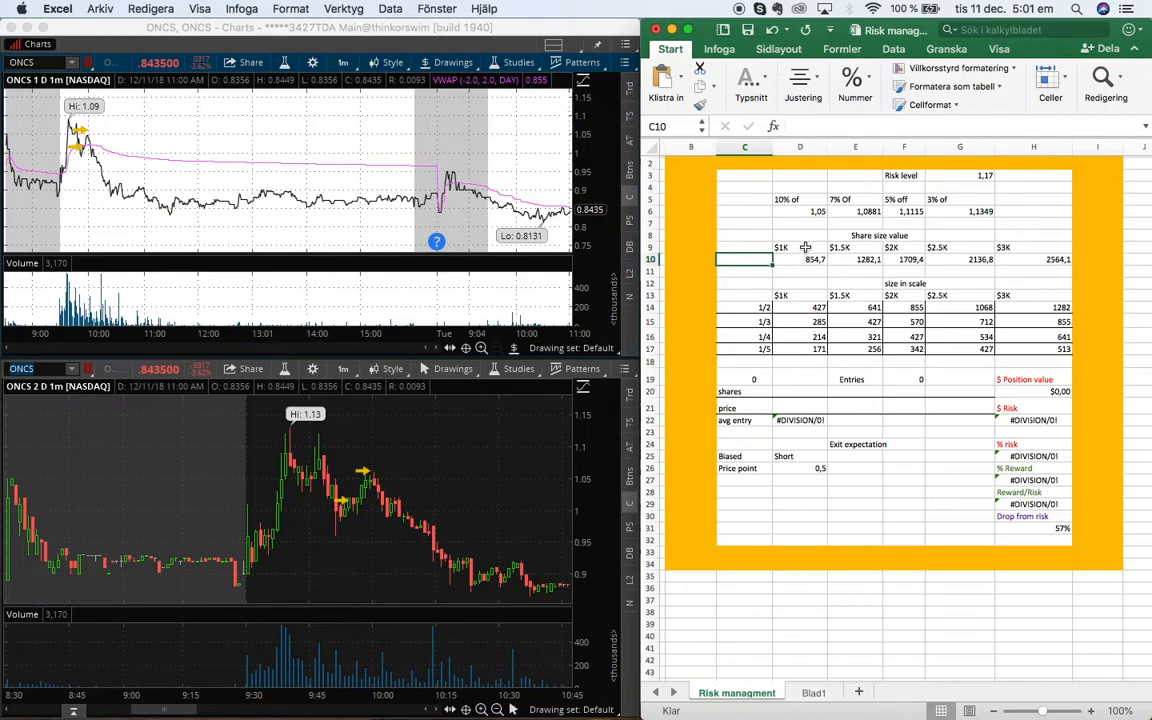
{"action": "left_click", "coordinate": [799, 247]}
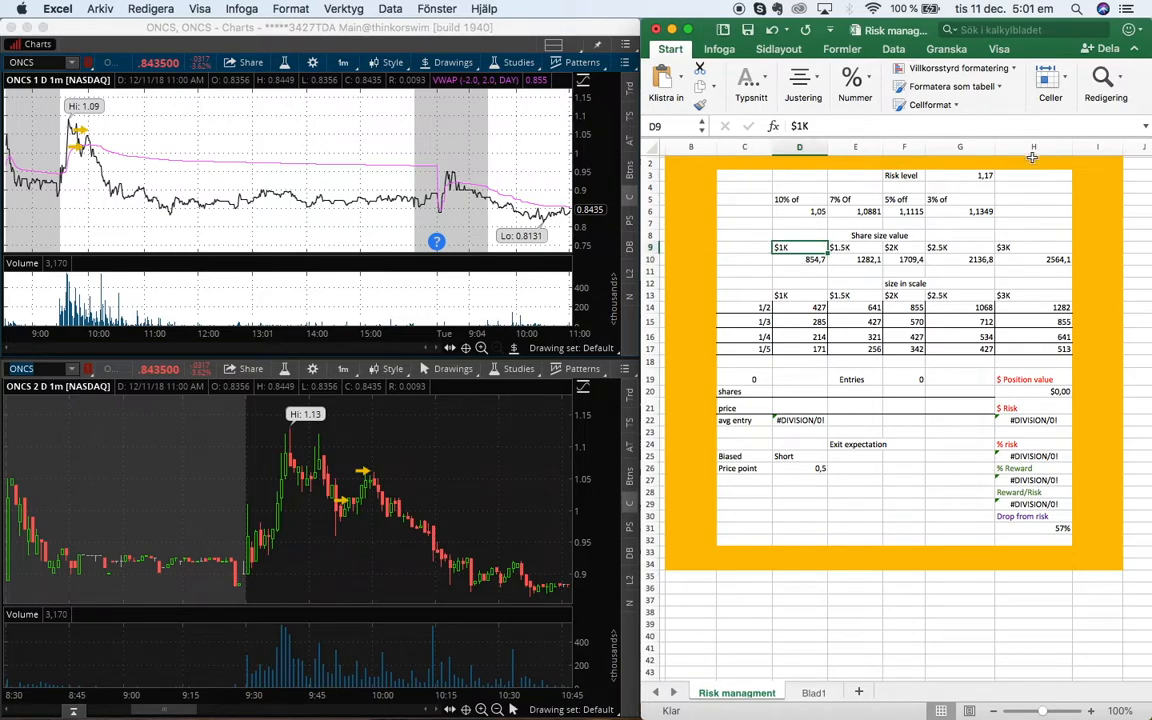
{"action": "left_click", "coordinate": [982, 176]}
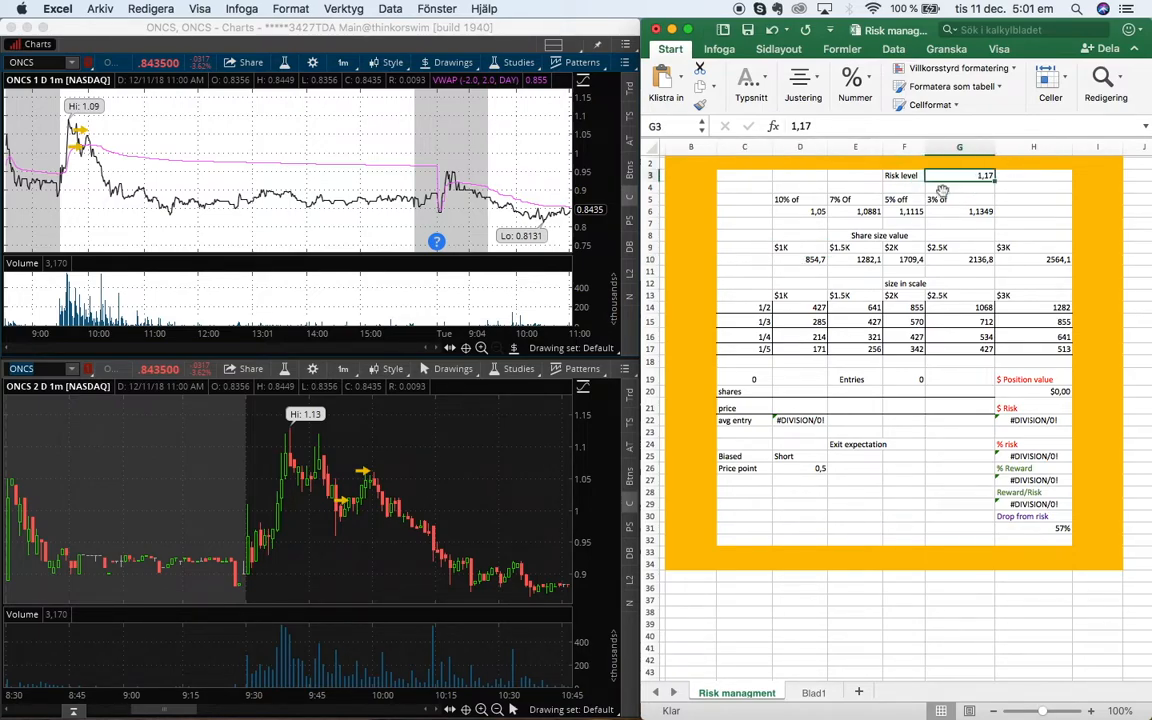
{"action": "left_click", "coordinate": [792, 247]}
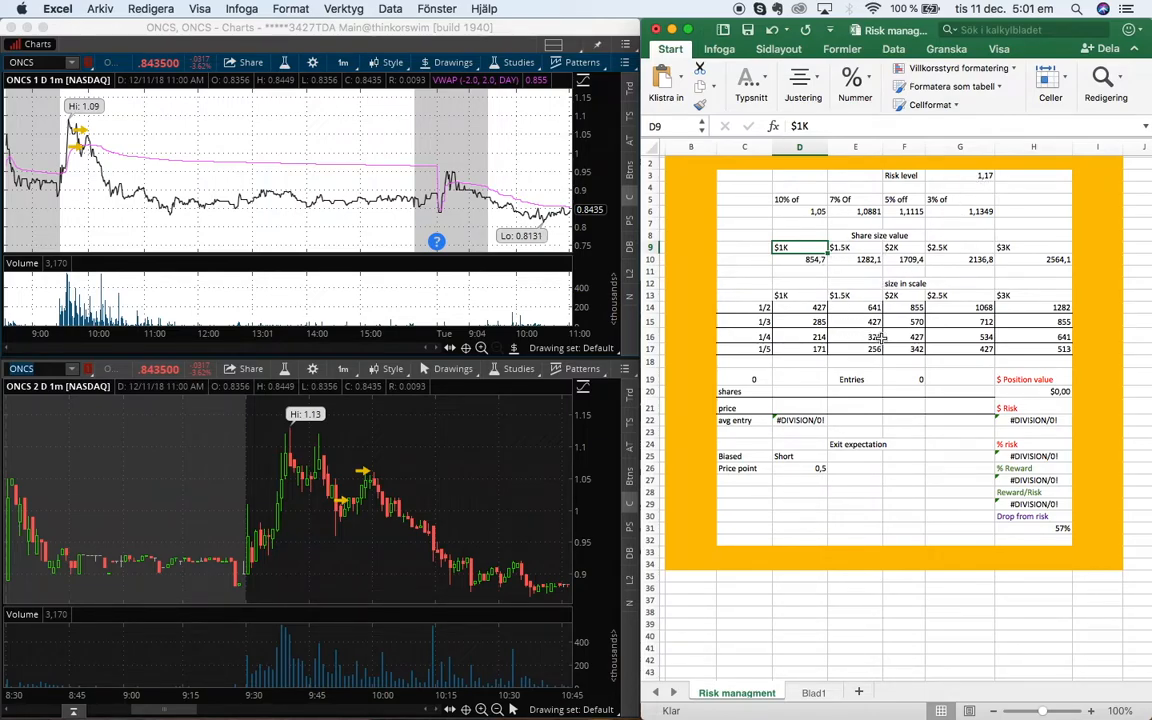
{"action": "left_click", "coordinate": [1037, 391]}
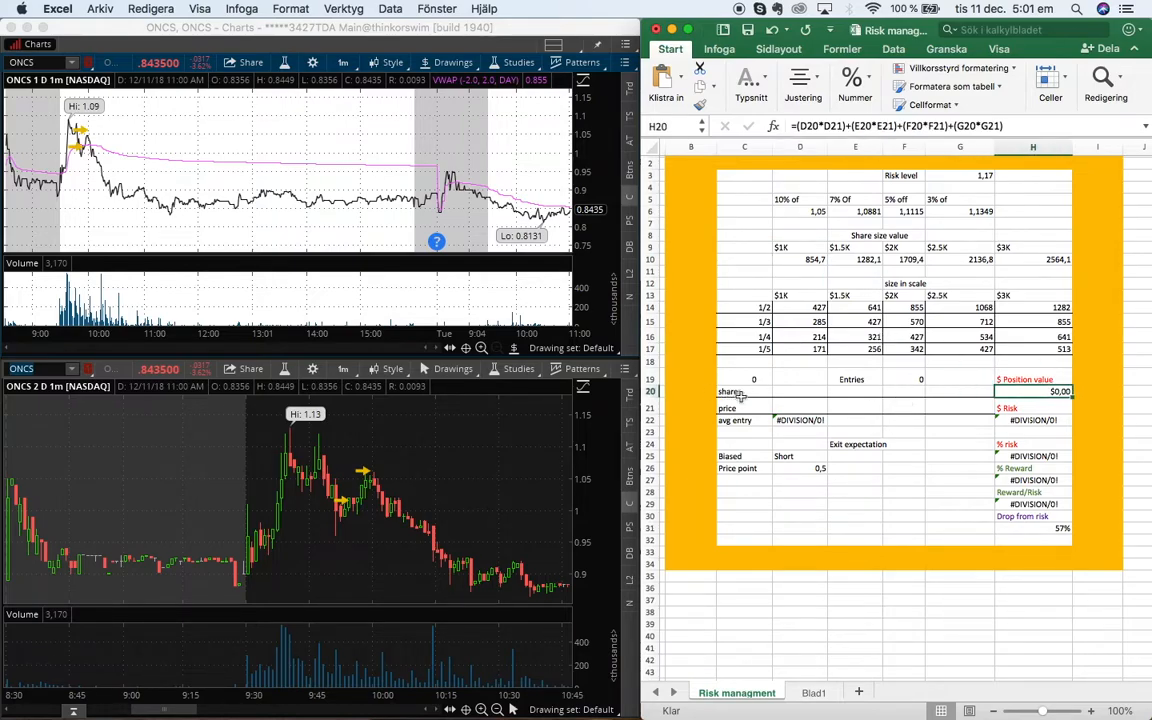
{"action": "left_click", "coordinate": [848, 401]}
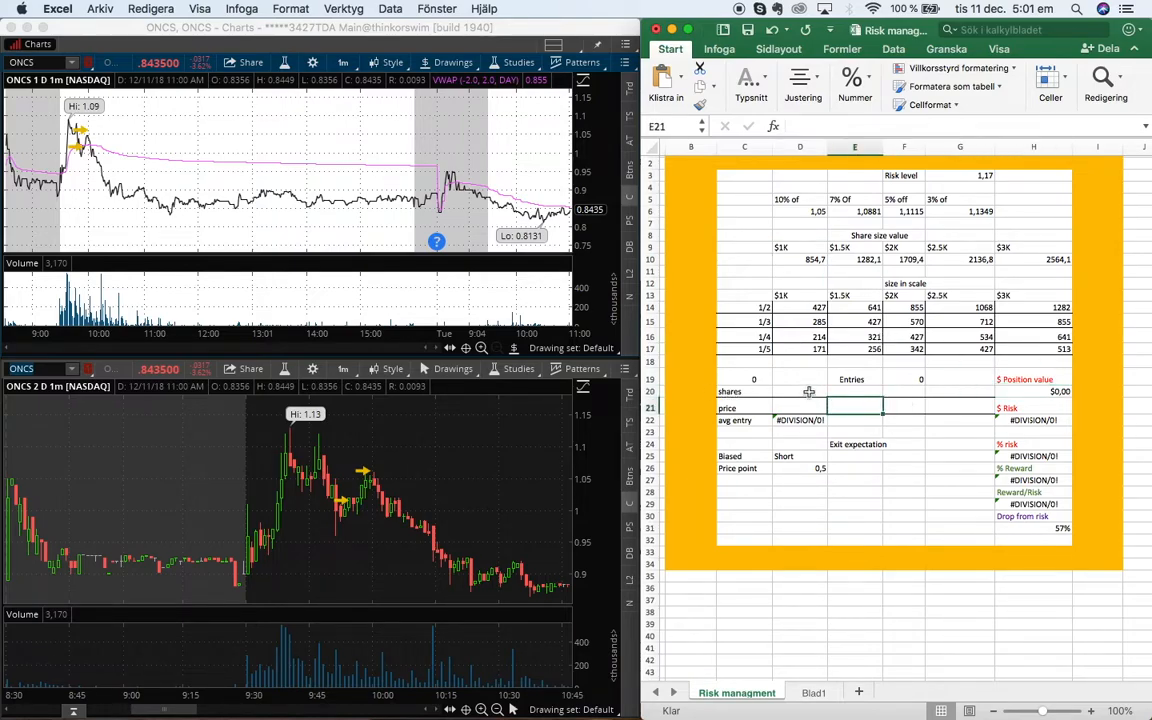
{"action": "left_click", "coordinate": [821, 271]}
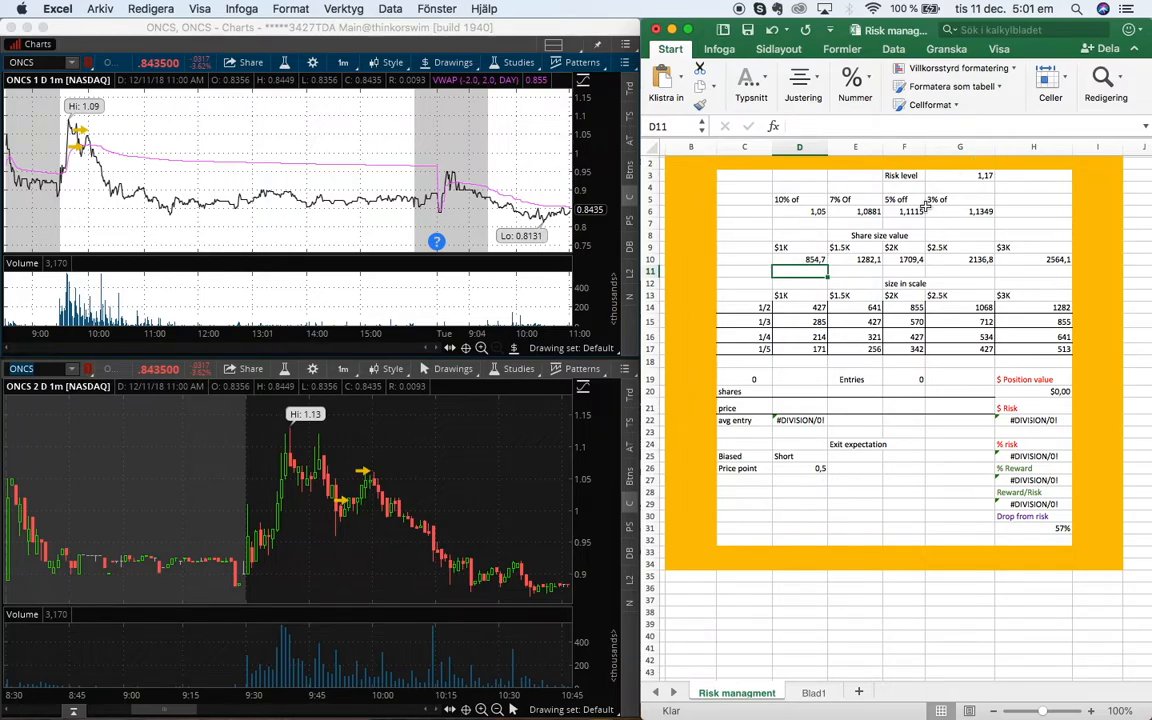
Inspect the size-in-scale fraction rows below the share size values
{"action": "scroll", "coordinate": [760, 317], "scroll_direction": "down", "scroll_amount": 3}
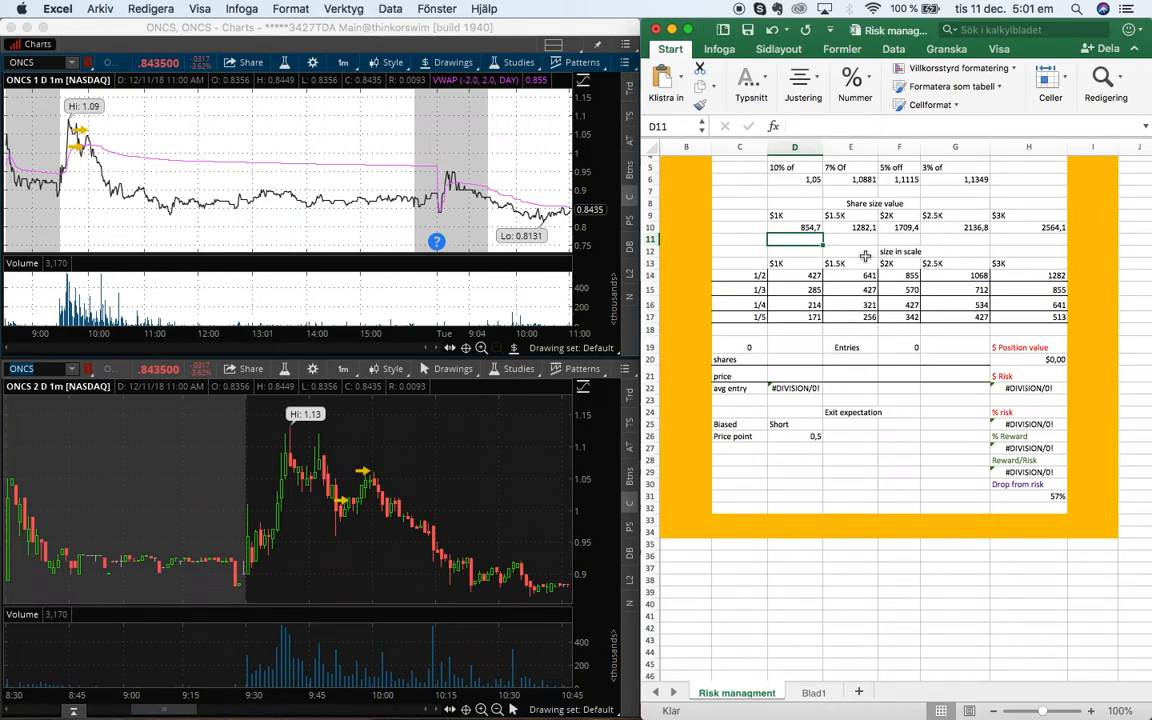
{"action": "left_click", "coordinate": [763, 275]}
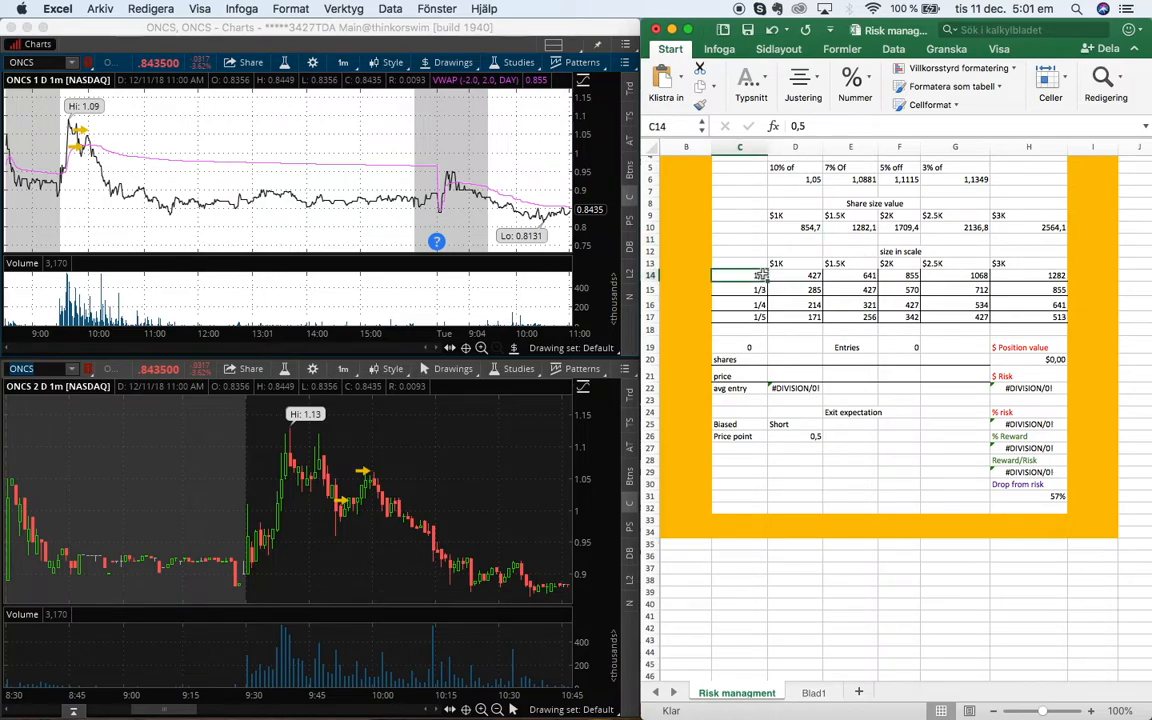
{"action": "scroll", "coordinate": [815, 282], "scroll_direction": "up", "scroll_amount": 2}
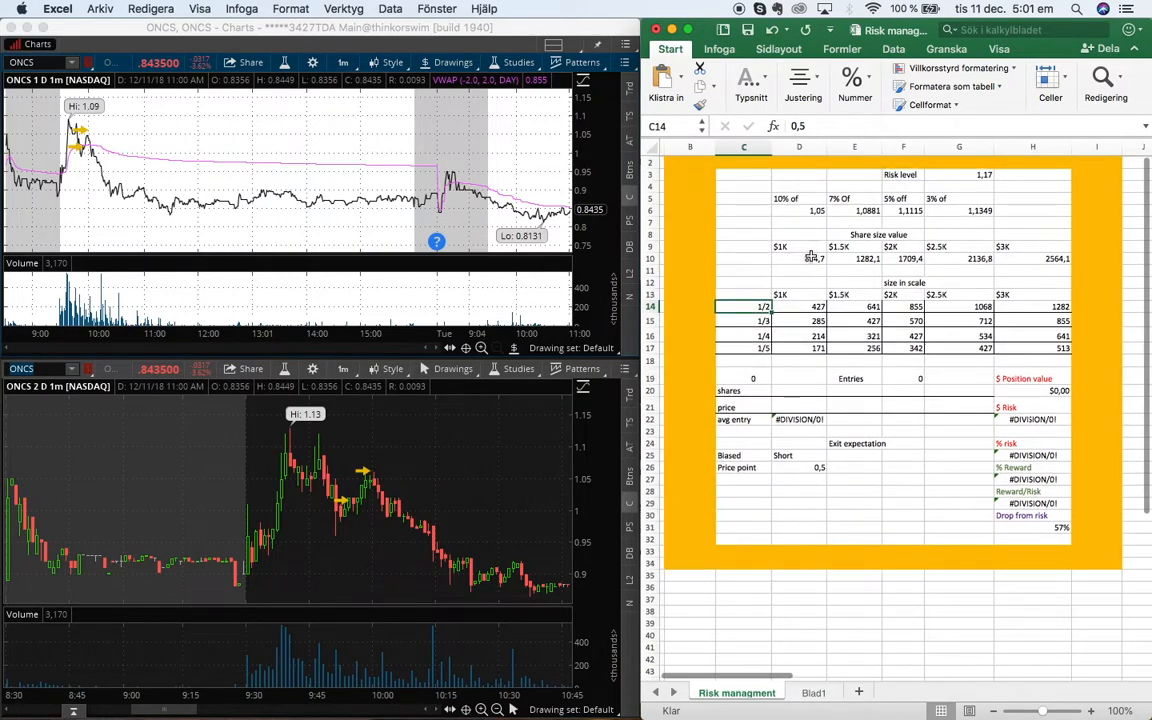
{"action": "left_click", "coordinate": [790, 349]}
{"action": "left_click", "coordinate": [760, 362]}
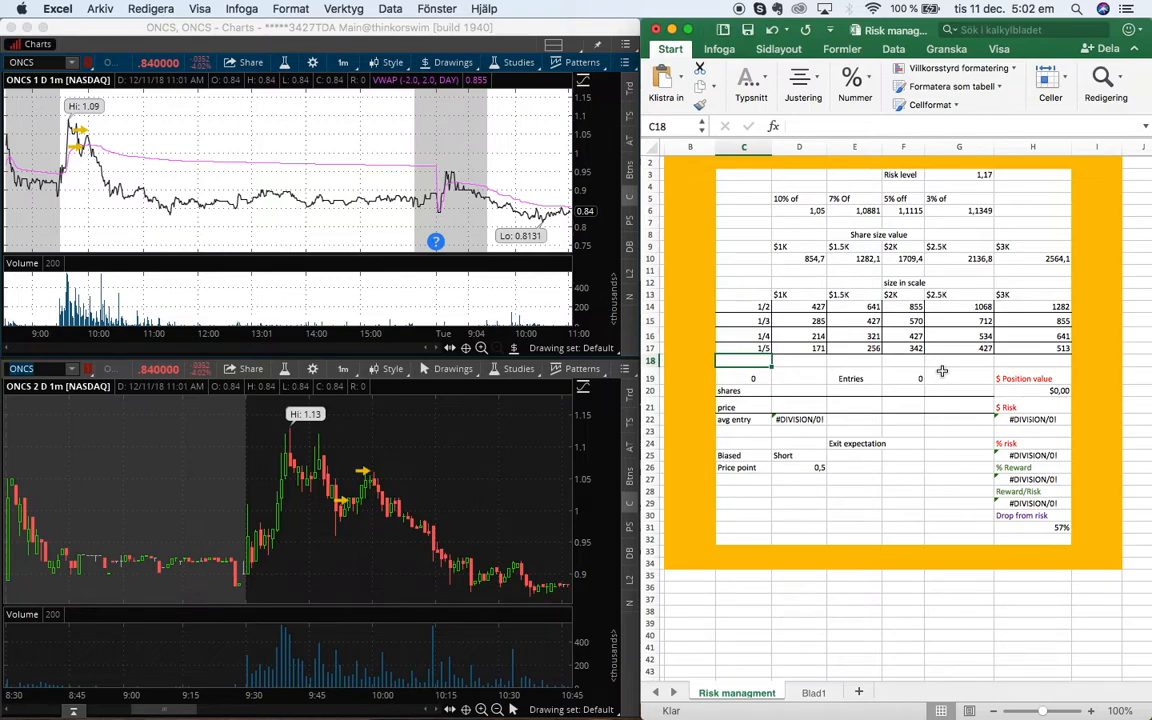
Enter 500 shares as the first entry in the SHORT section
{"action": "left_click", "coordinate": [787, 389]}
{"action": "scroll", "coordinate": [787, 387], "scroll_direction": "down", "scroll_amount": 2}
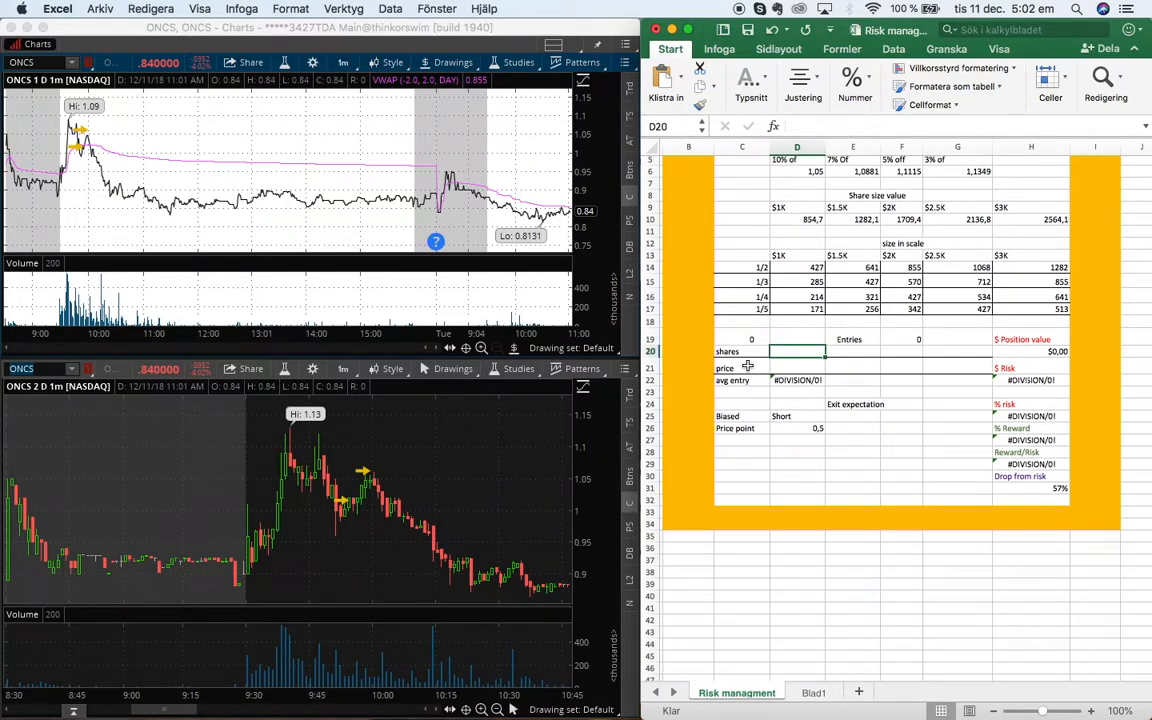
{"action": "scroll", "coordinate": [747, 366], "scroll_direction": "up", "scroll_amount": 3}
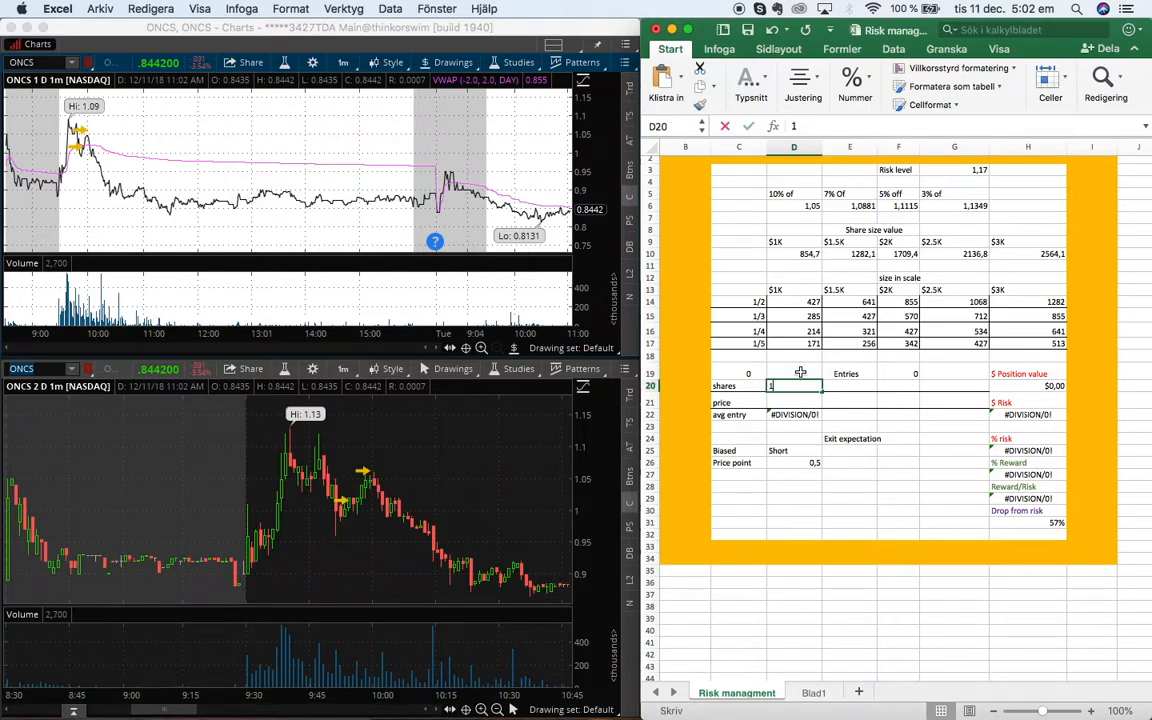
{"action": "type", "text": "1"}
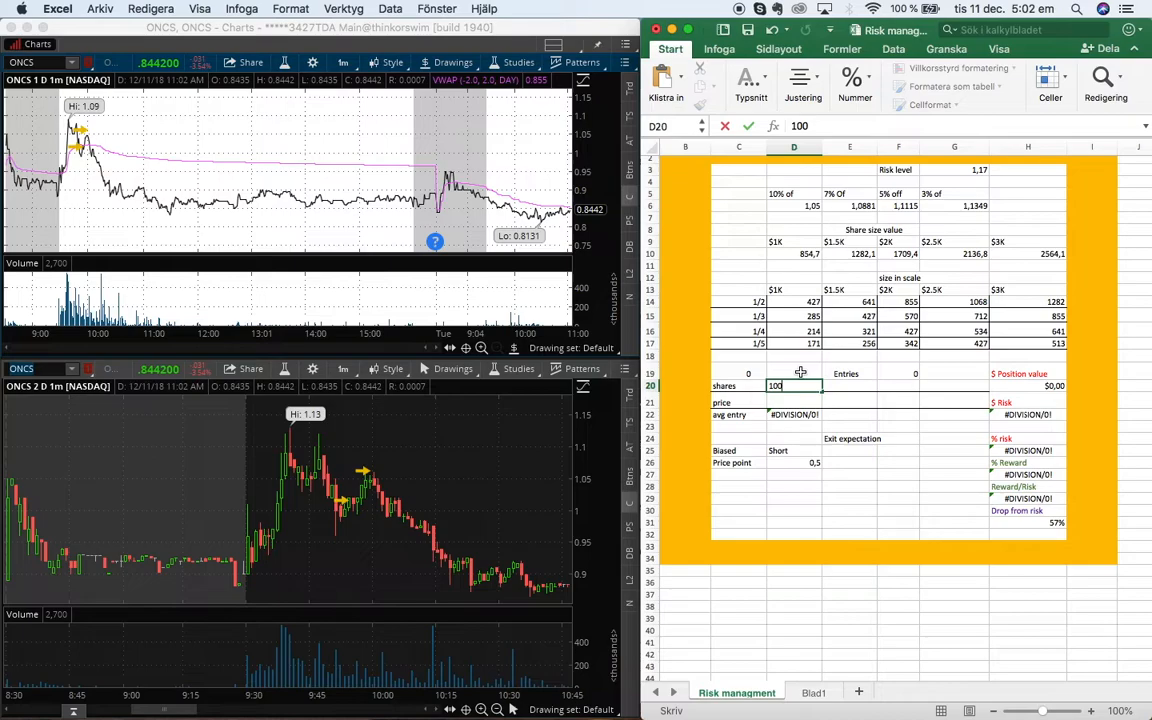
{"action": "key", "text": "BackSpace"}
{"action": "key", "text": "BackSpace"}
{"action": "key", "text": "BackSpace"}
{"action": "key", "text": "Return"}
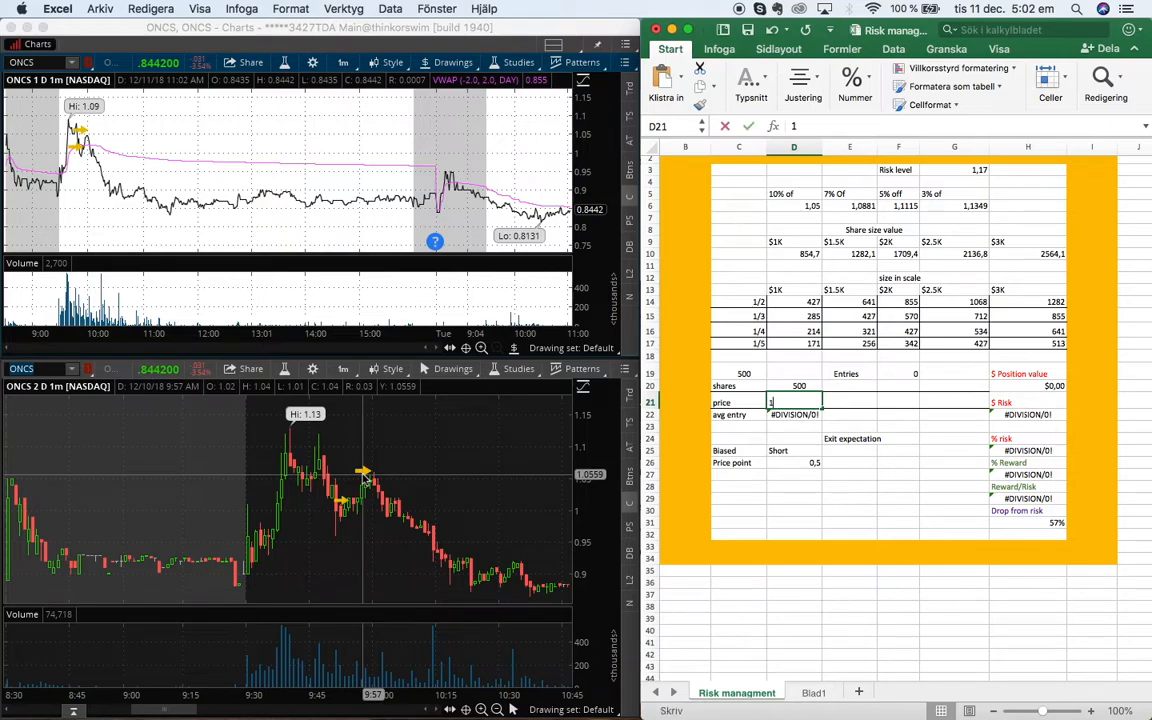
Set the first entry's price to 1,01
{"action": "type", "text": "1"}
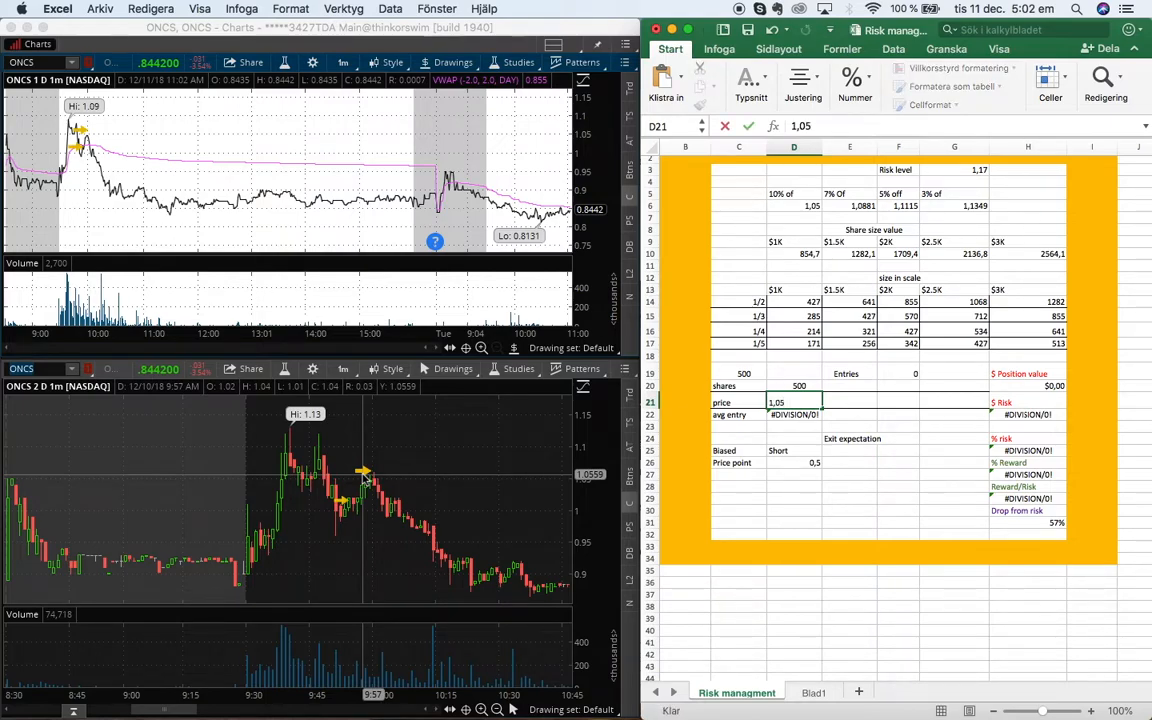
{"action": "key", "text": "Tab"}
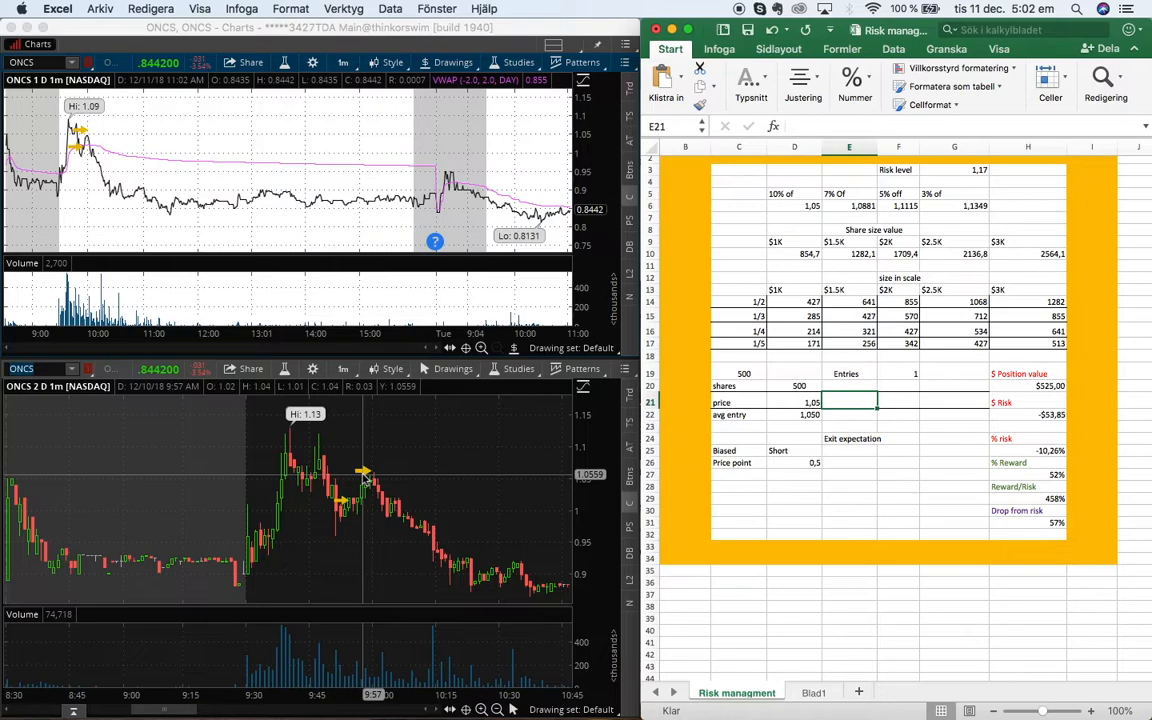
{"action": "key", "text": "Left"}
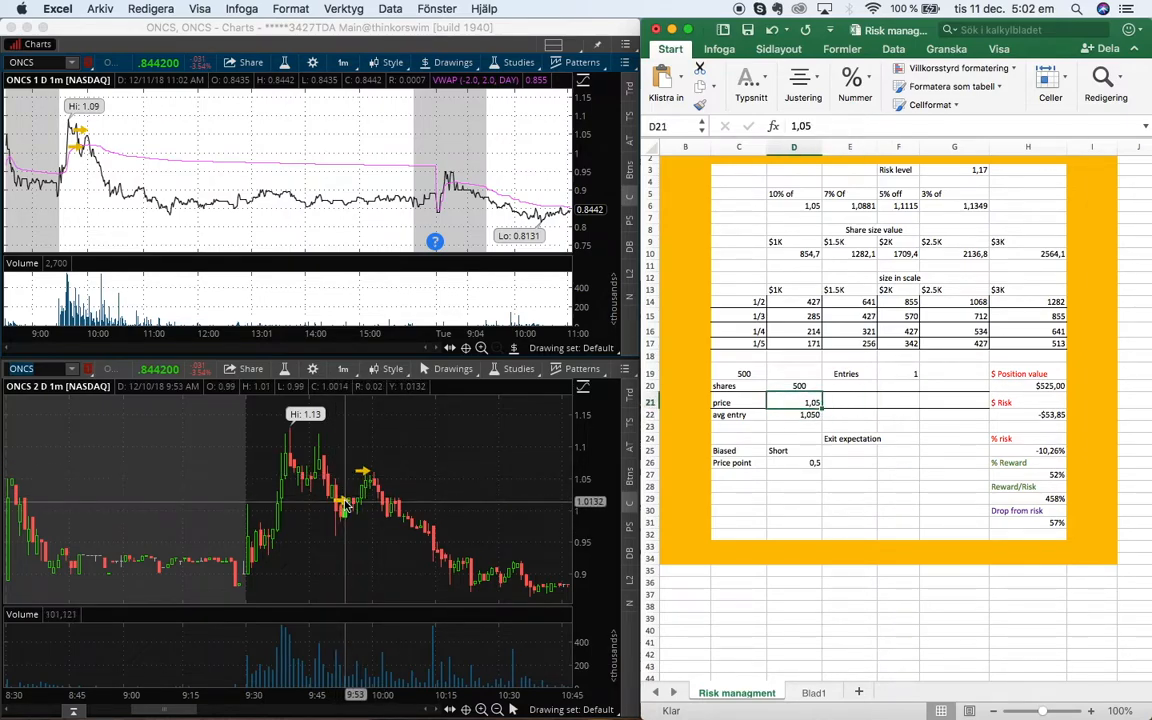
{"action": "type", "text": "1,01"}
{"action": "key", "text": "Tab"}
Add a second entry of 500 shares at a price of 1,050
{"action": "key", "text": "Up"}
{"action": "type", "text": "500"}
{"action": "key", "text": "Return"}
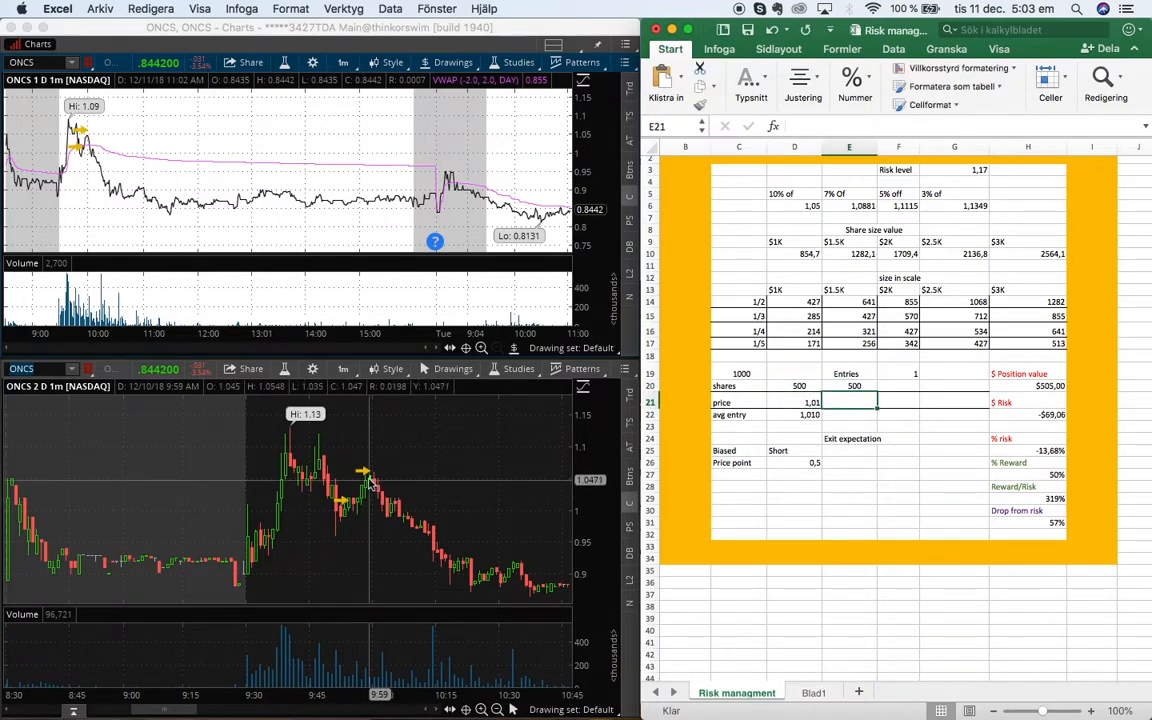
{"action": "type", "text": "1,050"}
{"action": "key", "text": "Tab"}
Add a third entry of 500 shares at a price of 1,10
{"action": "key", "text": "Up"}
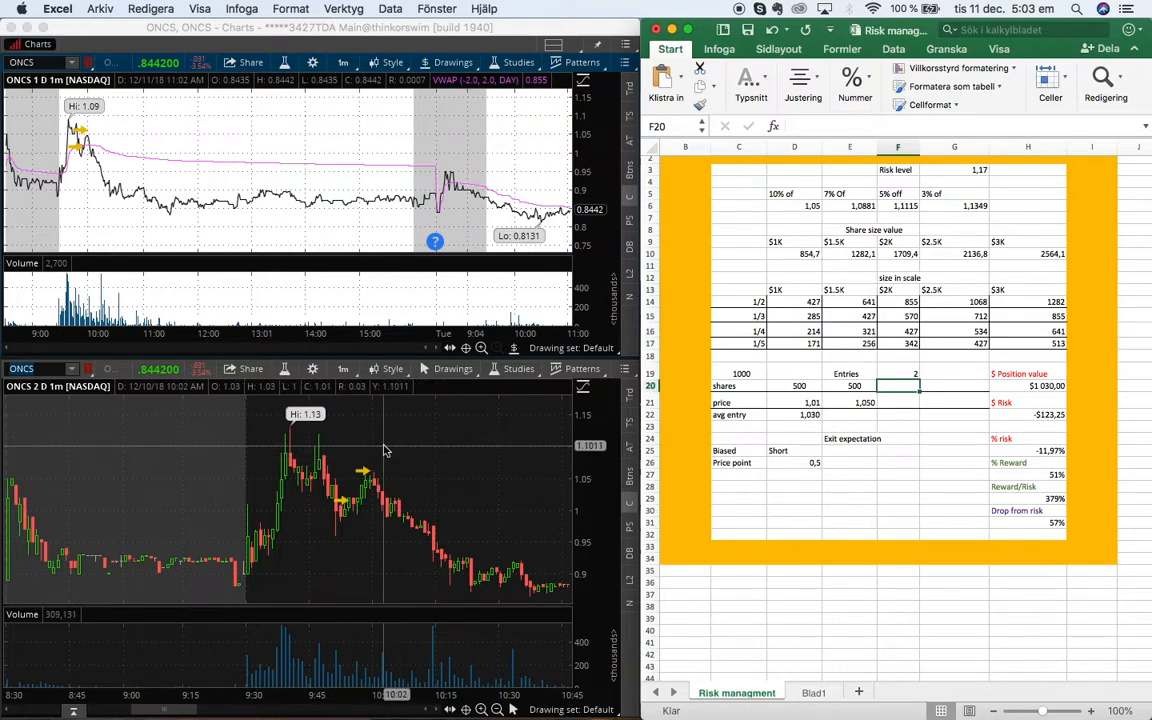
{"action": "type", "text": "500"}
{"action": "key", "text": "Return"}
{"action": "type", "text": "1"}
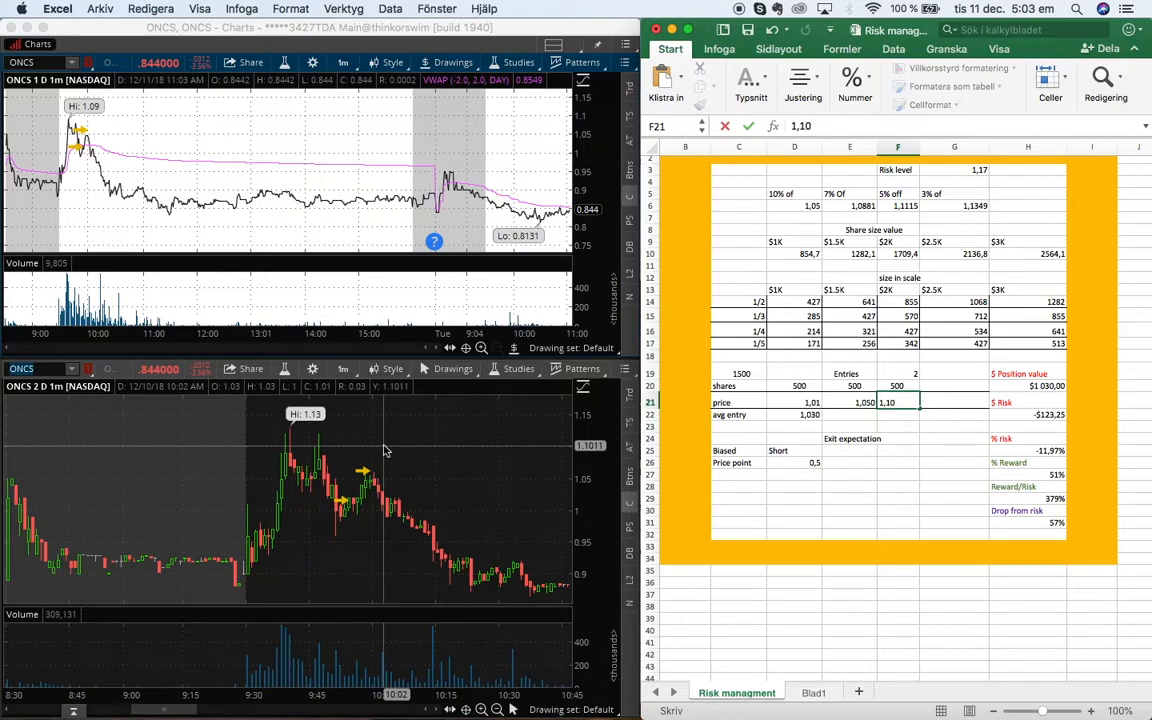
{"action": "type", "text": ",10"}
{"action": "key", "text": "ctrl+Return"}
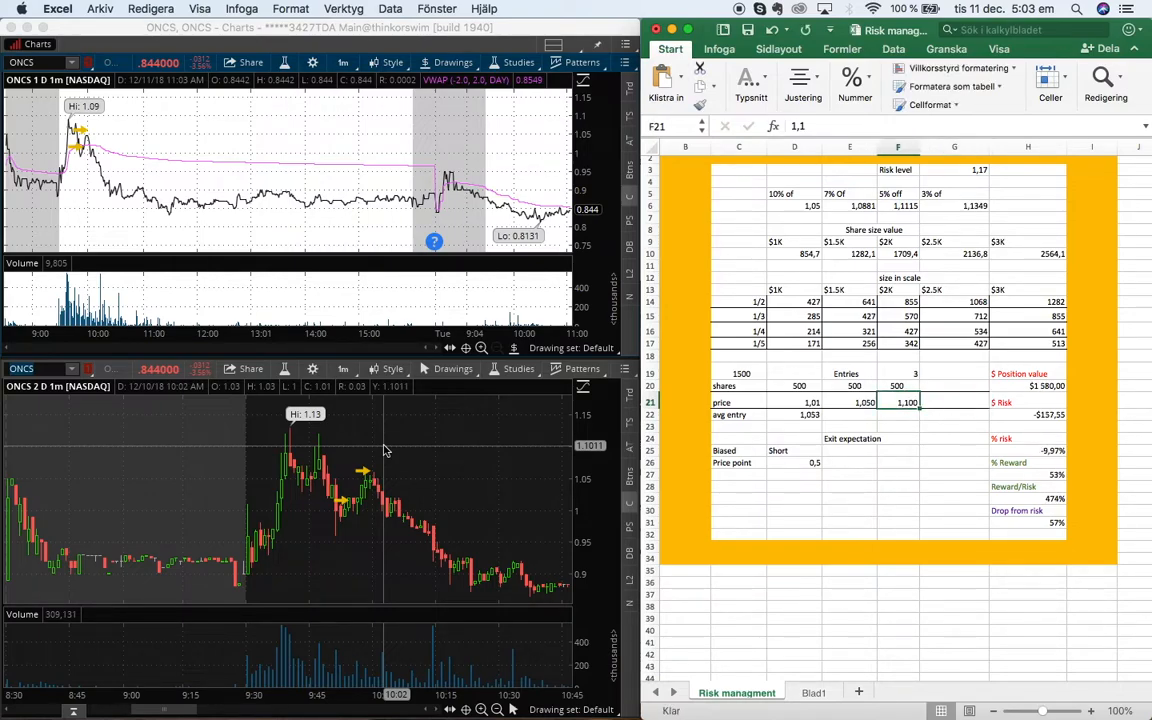
Inspect the formulas for average entry, position value, $ risk and % risk
{"action": "key", "text": "Down"}
{"action": "key", "text": "Left"}
{"action": "key", "text": "Left"}
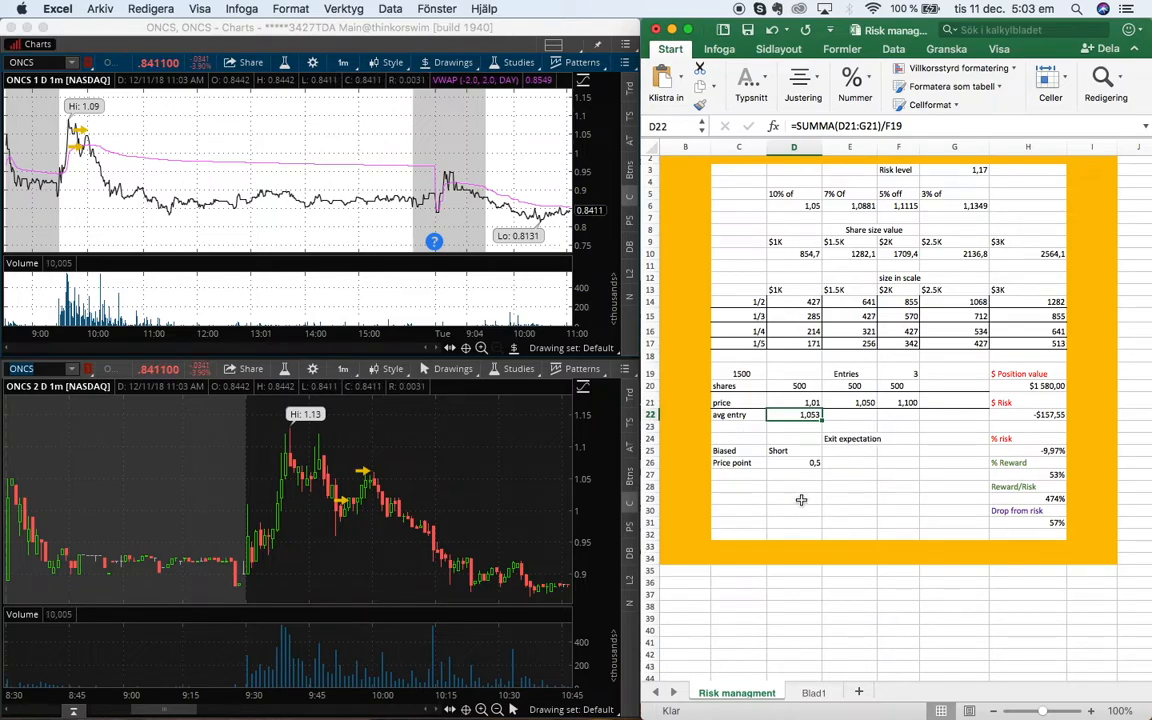
{"action": "left_click", "coordinate": [1036, 387]}
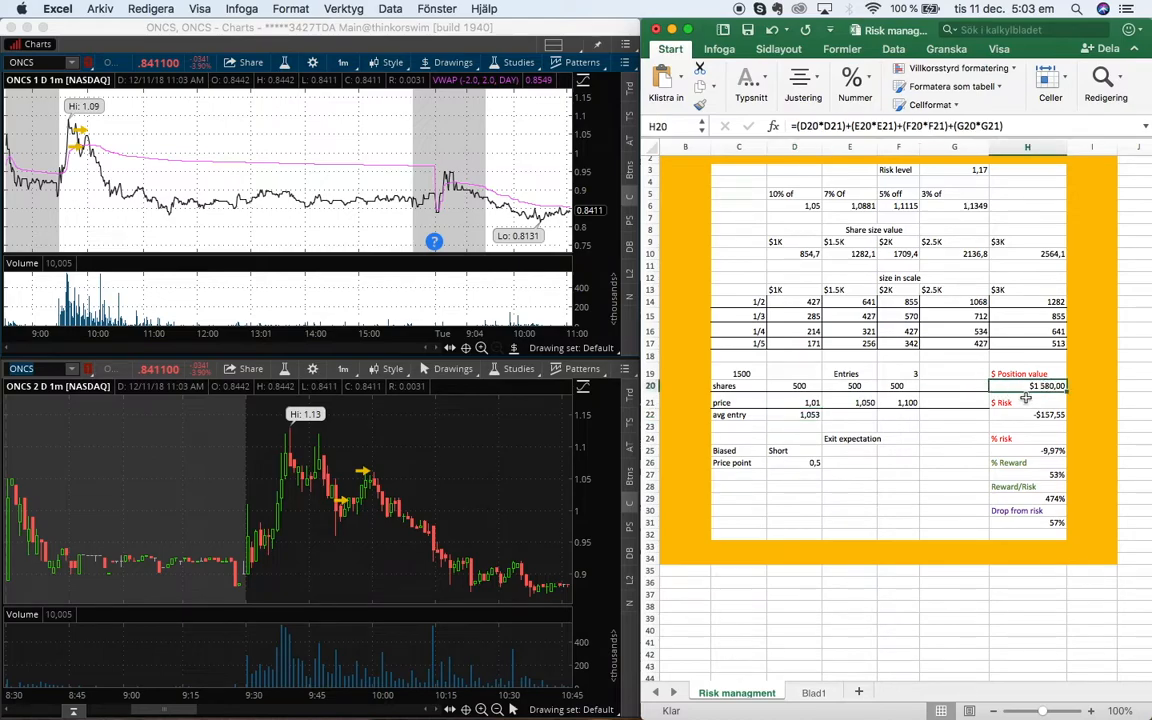
{"action": "left_click", "coordinate": [1023, 418]}
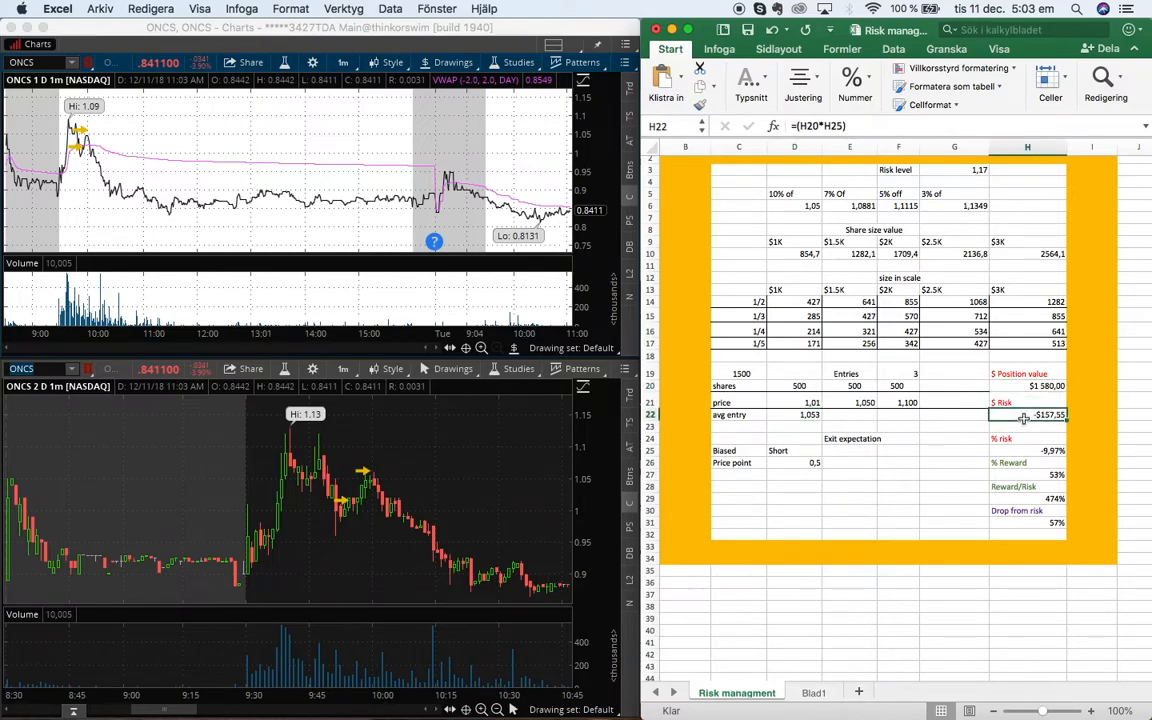
{"action": "left_click", "coordinate": [800, 414]}
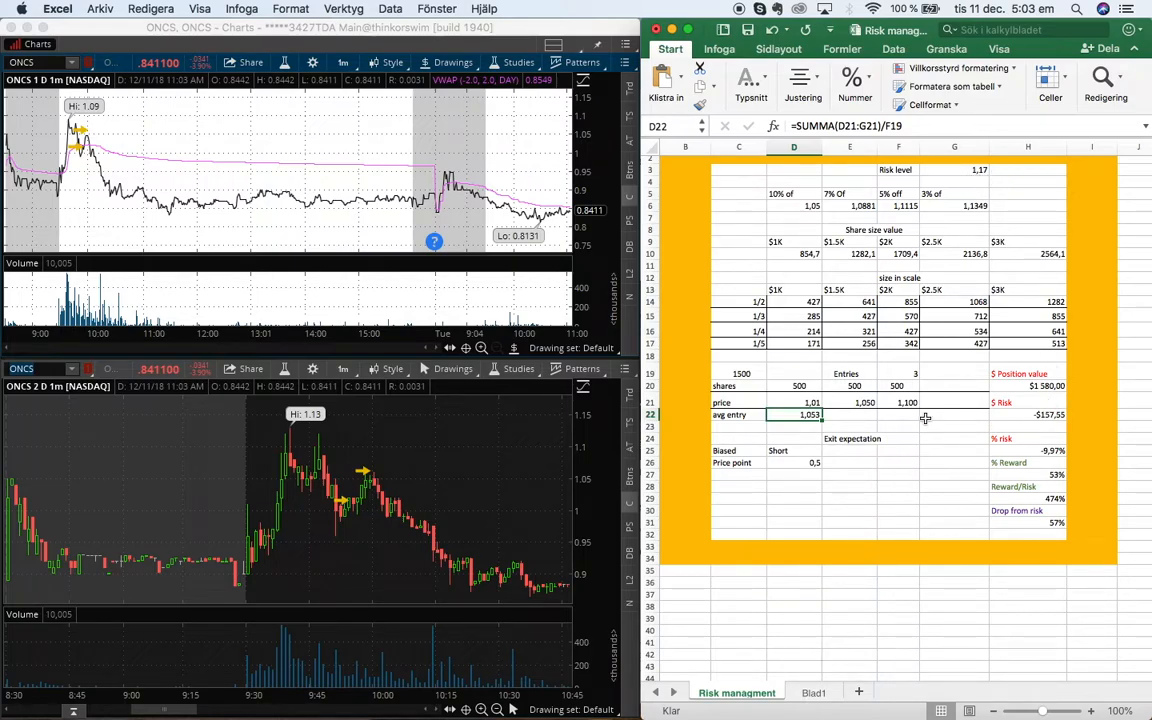
{"action": "key", "text": "Down"}
{"action": "key", "text": "Down"}
{"action": "key", "text": "Down"}
{"action": "key", "text": "Right"}
{"action": "key", "text": "Right"}
{"action": "key", "text": "Right"}
{"action": "key", "text": "Right"}
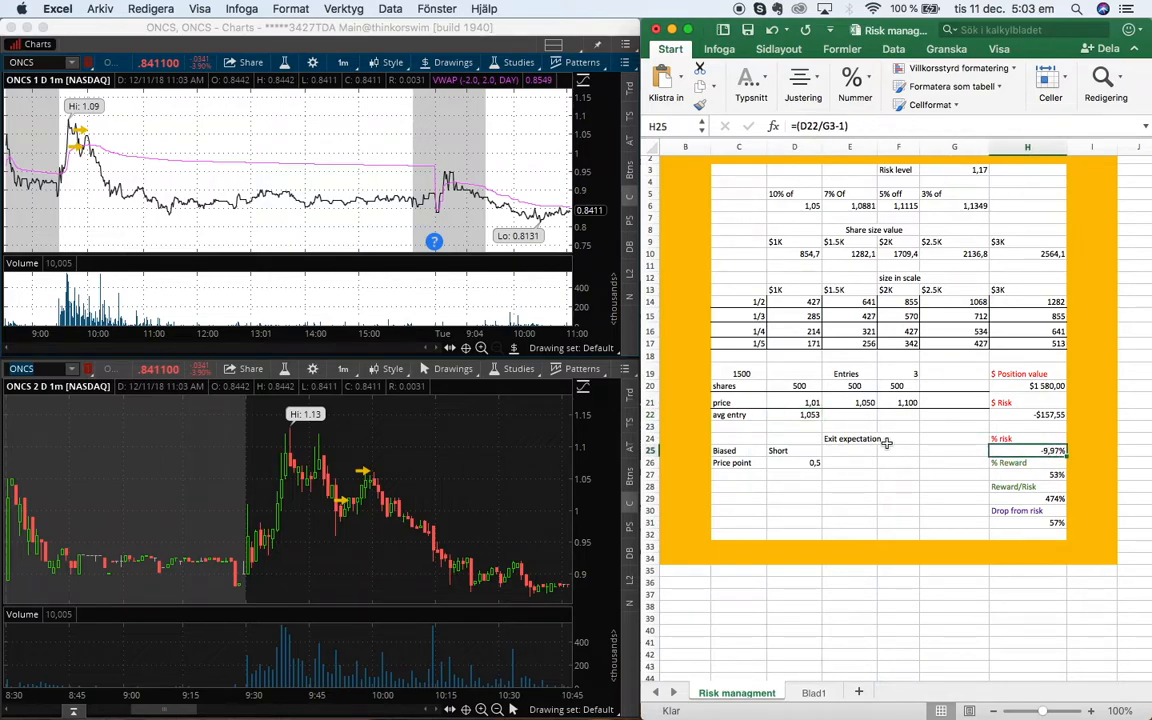
Set the SHORT section's price point to 0,9
{"action": "left_click", "coordinate": [808, 463]}
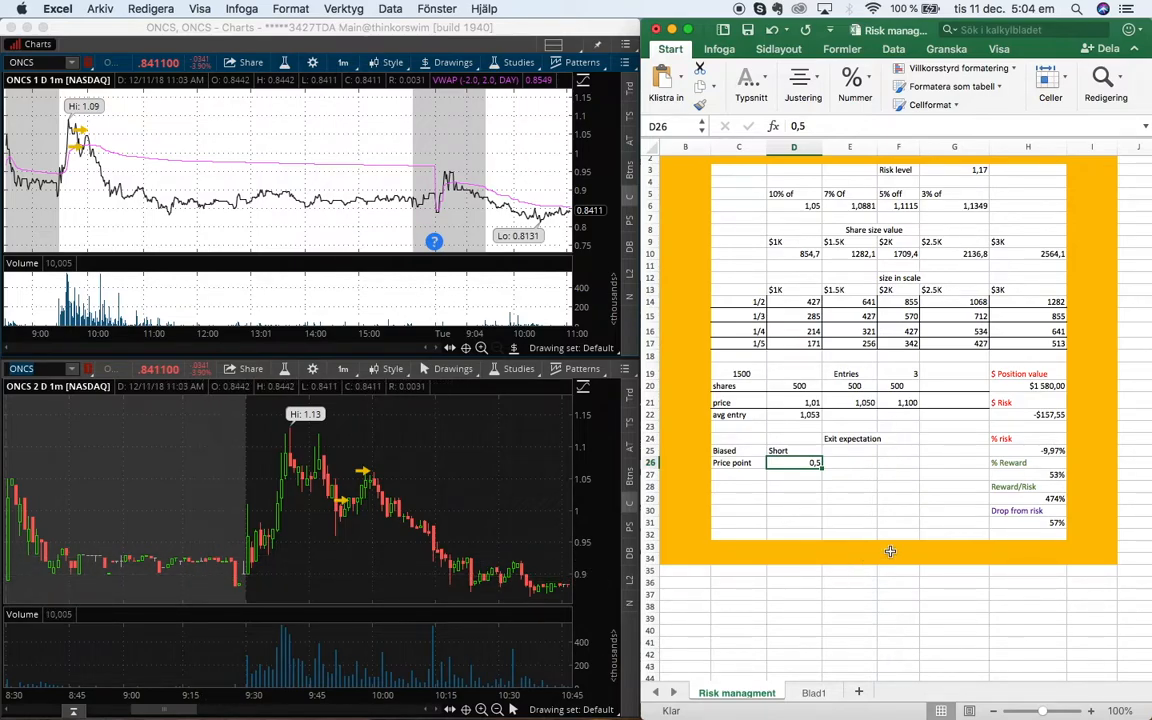
{"action": "type", "text": "0,9"}
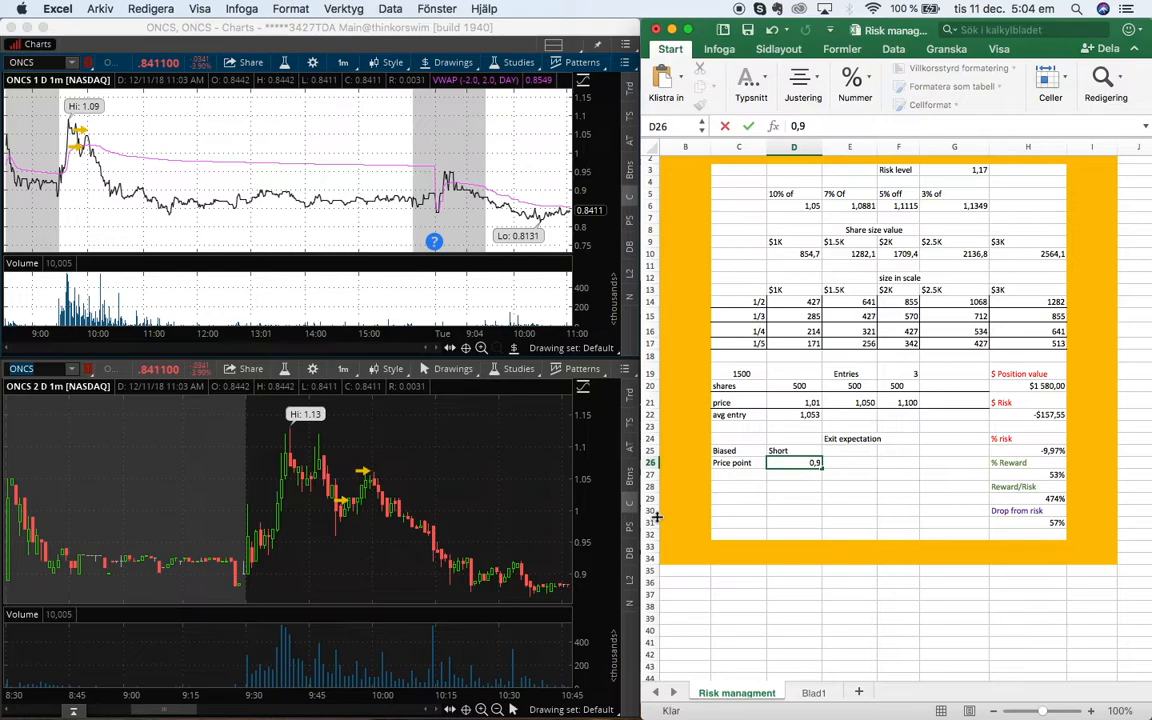
{"action": "key", "text": "Tab"}
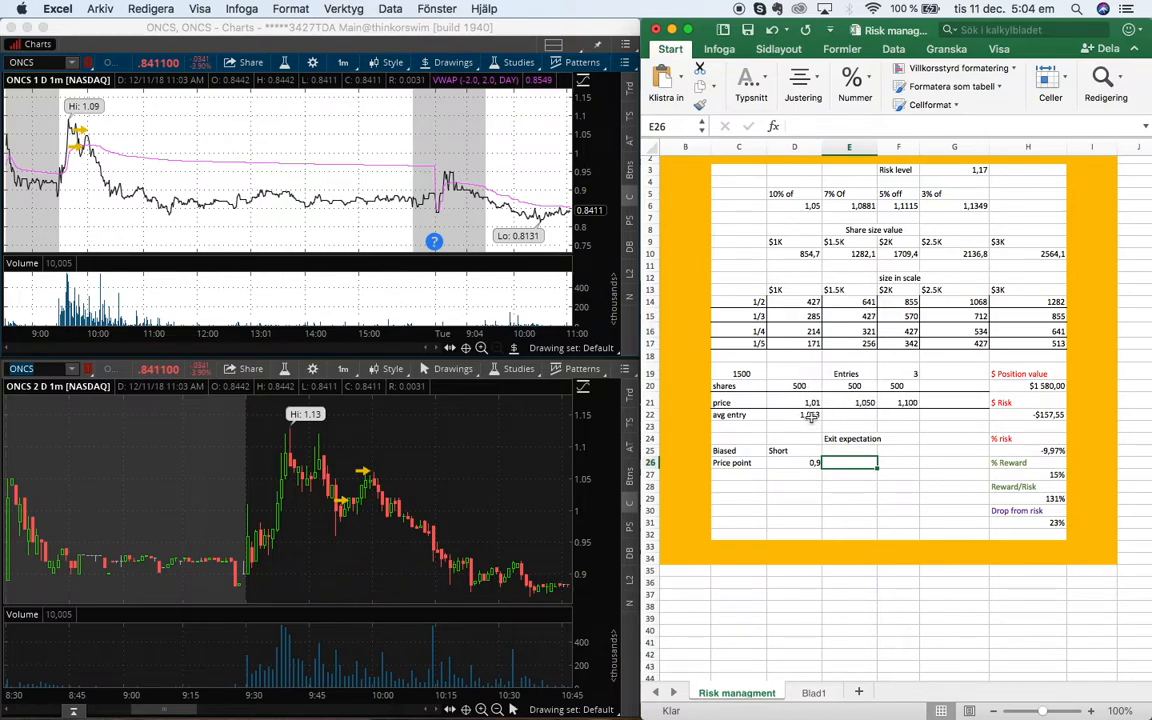
{"action": "left_click", "coordinate": [811, 418]}
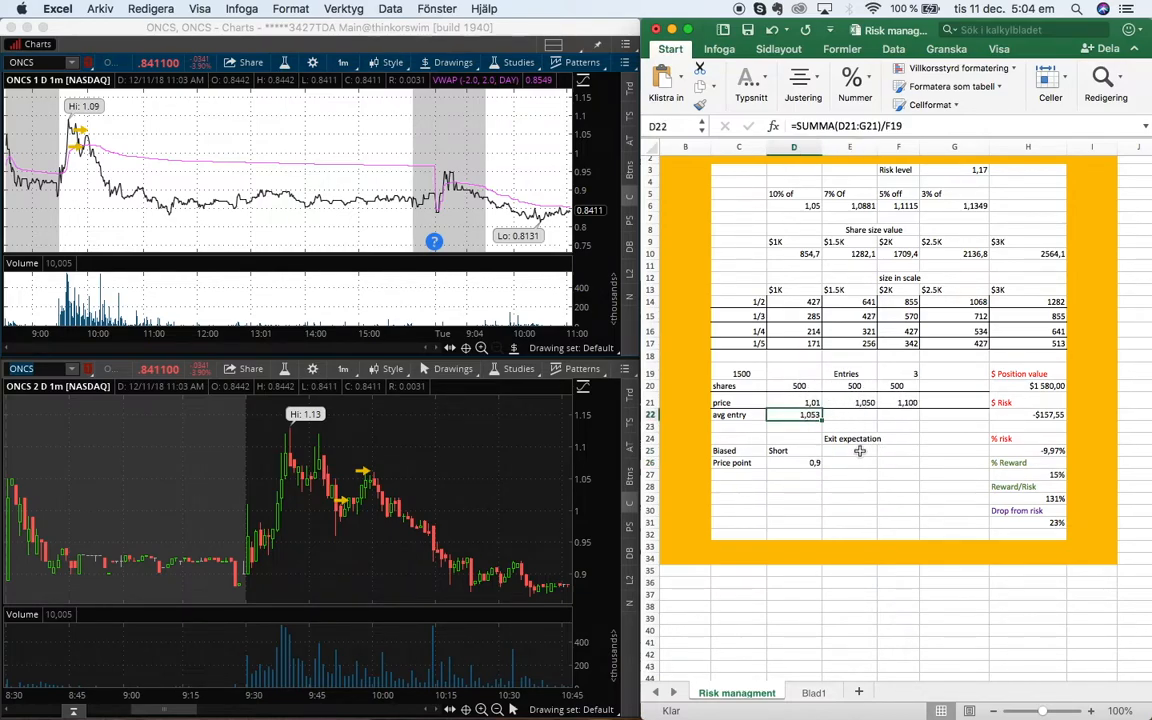
Format the Reward/Risk result cell as a fraction
{"action": "left_click", "coordinate": [1040, 498]}
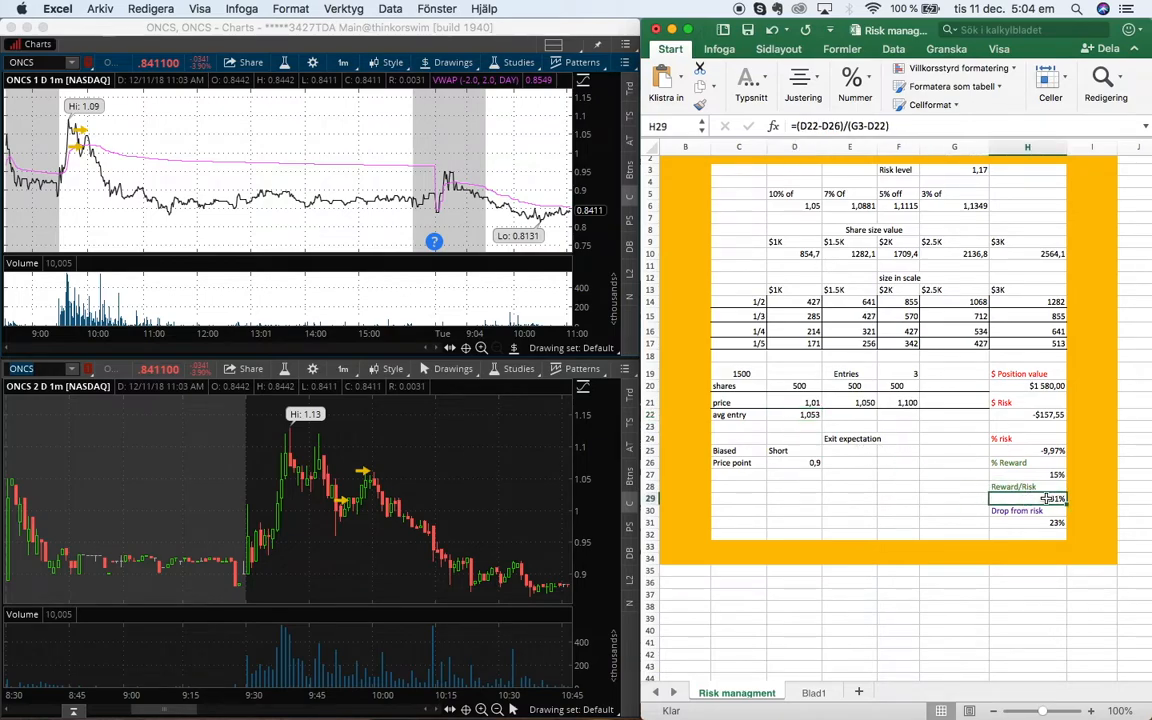
{"action": "left_click", "coordinate": [871, 84]}
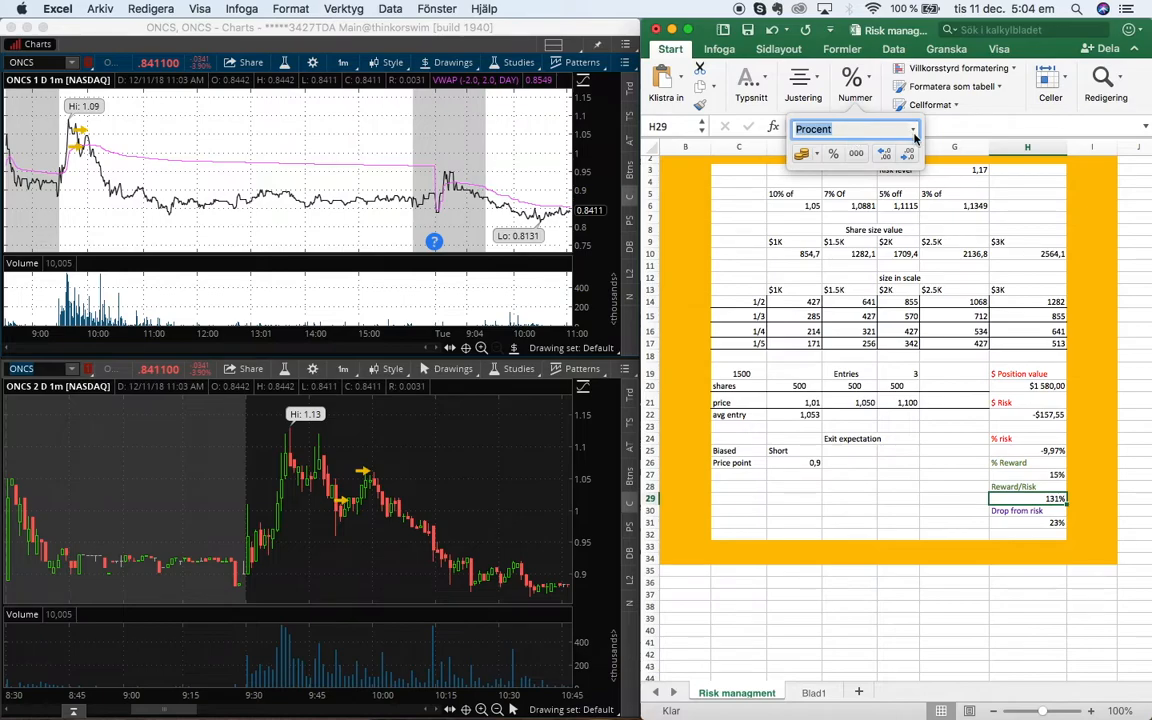
{"action": "left_click", "coordinate": [913, 132]}
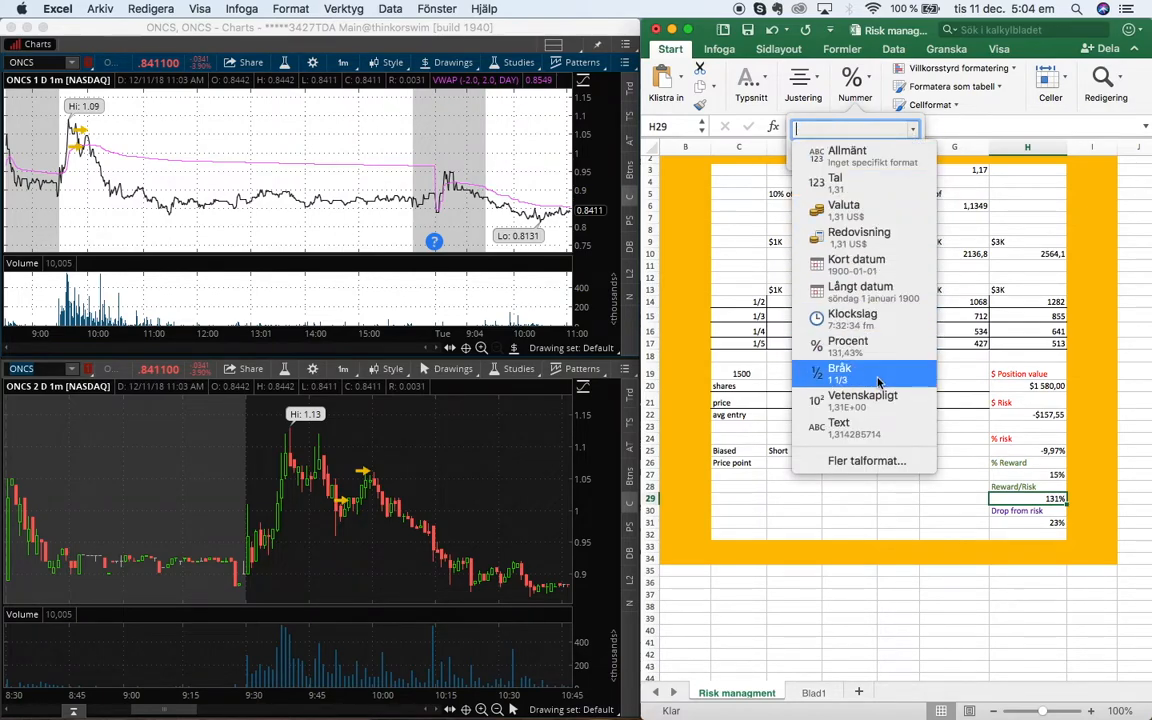
{"action": "left_click", "coordinate": [814, 374]}
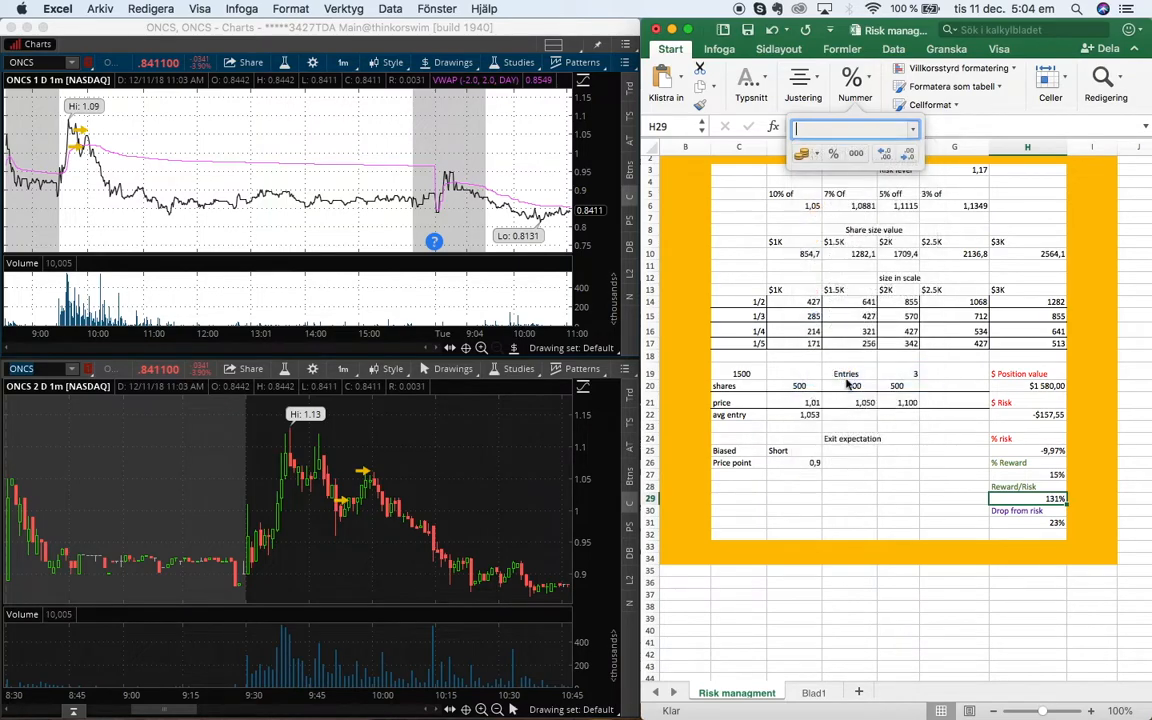
Examine the Reward/Risk result and the surrounding result cells
{"action": "left_click", "coordinate": [947, 476]}
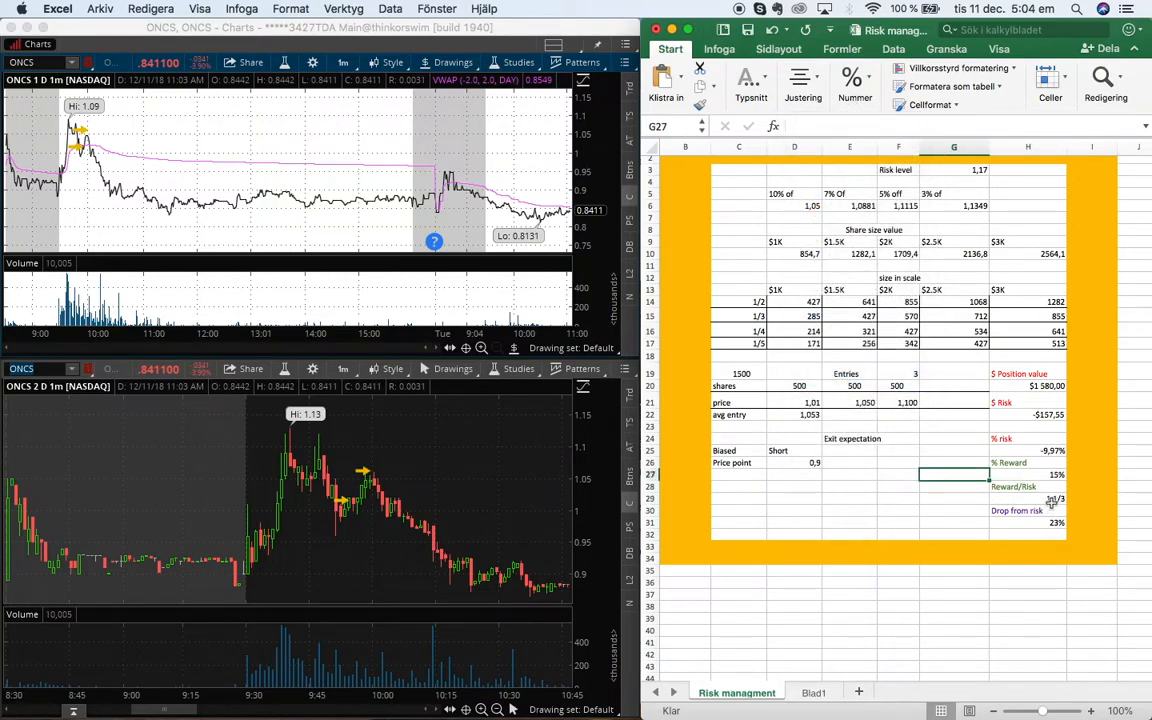
{"action": "left_click", "coordinate": [1050, 499]}
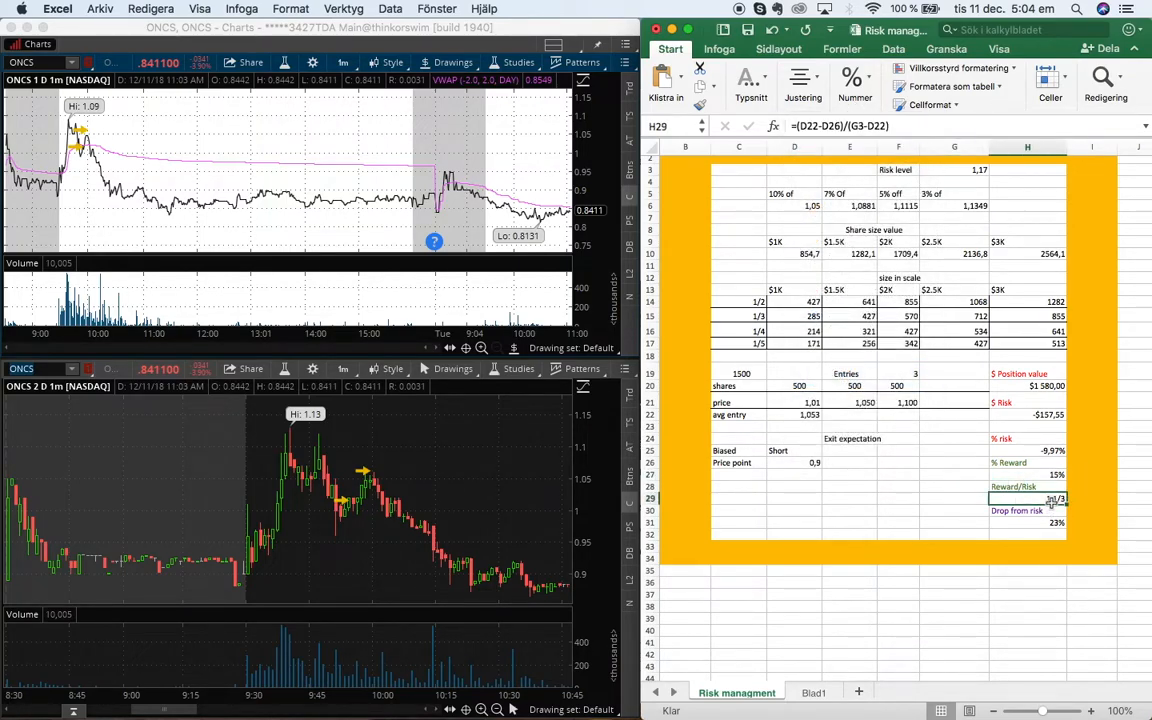
{"action": "left_click", "coordinate": [950, 498]}
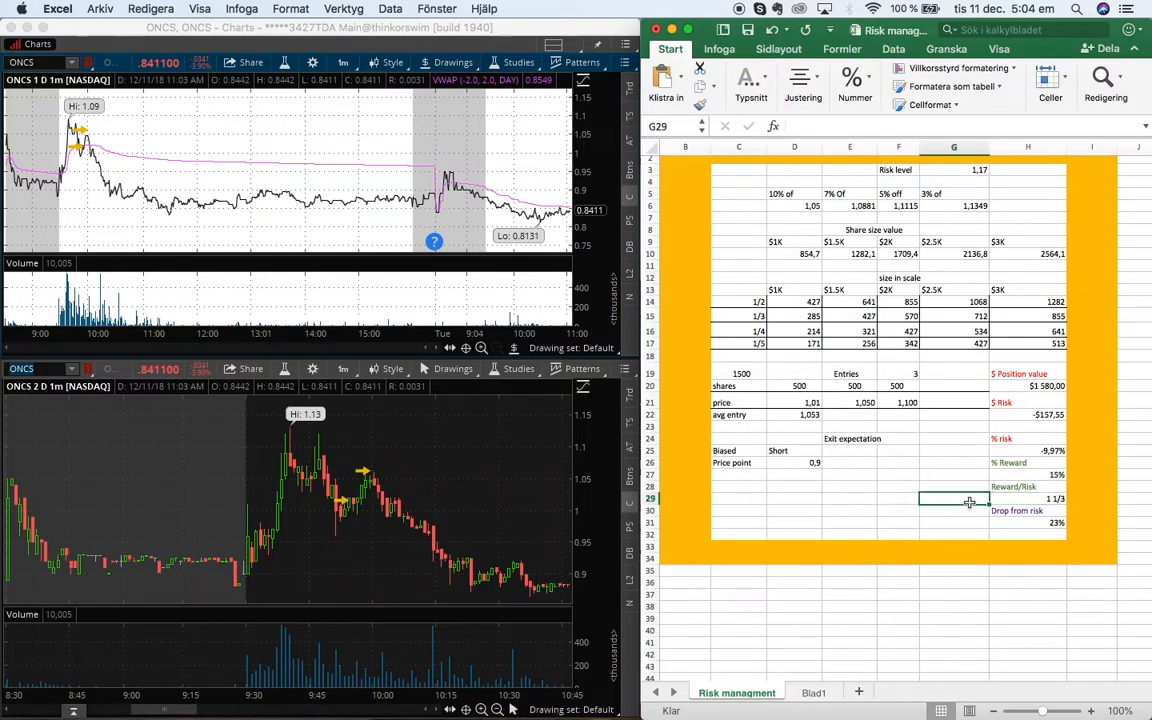
{"action": "key", "text": "Right"}
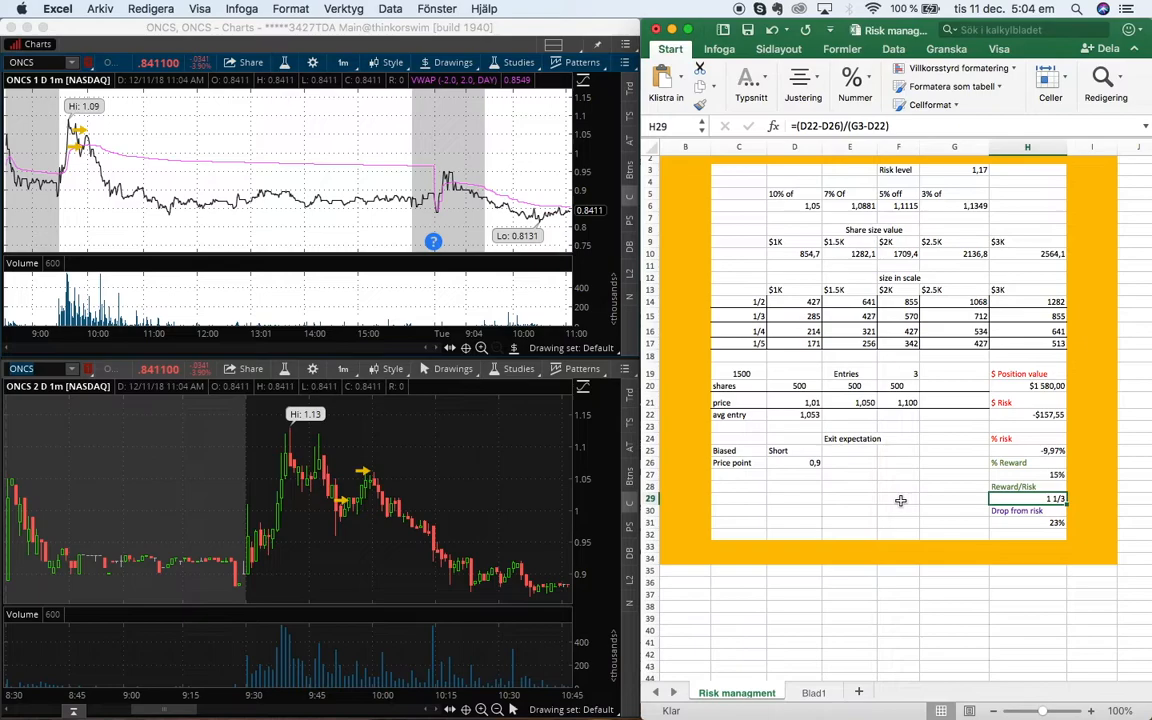
{"action": "left_click", "coordinate": [900, 521]}
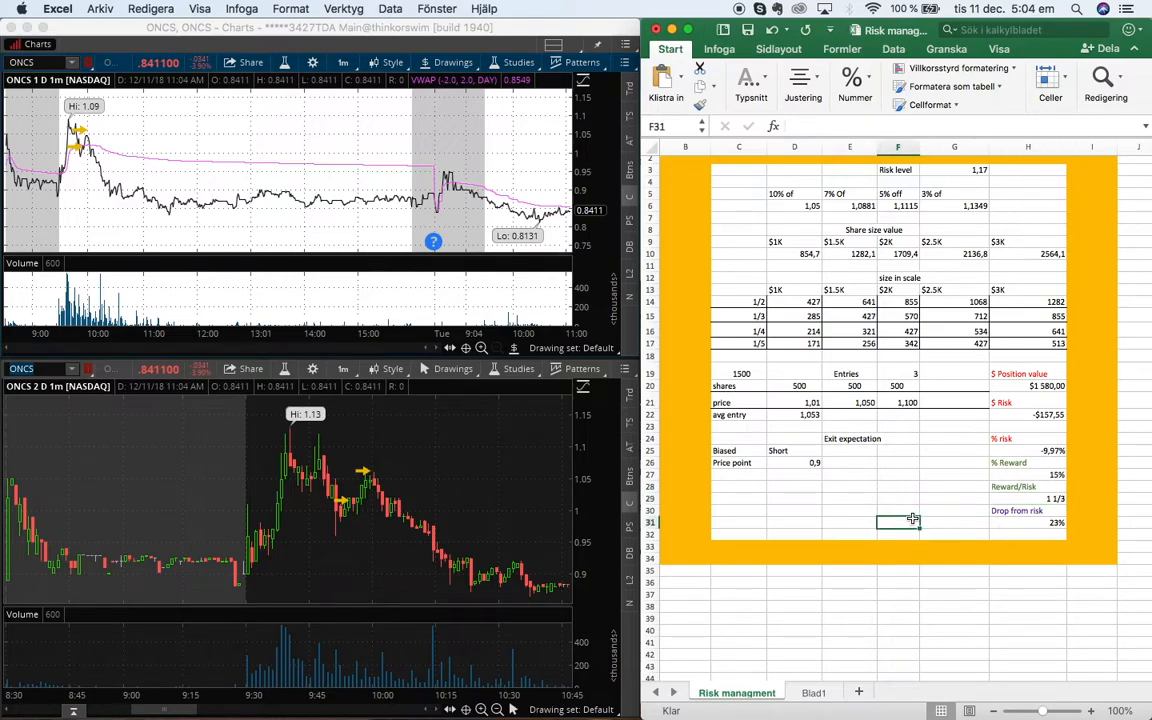
{"action": "left_click", "coordinate": [1003, 494]}
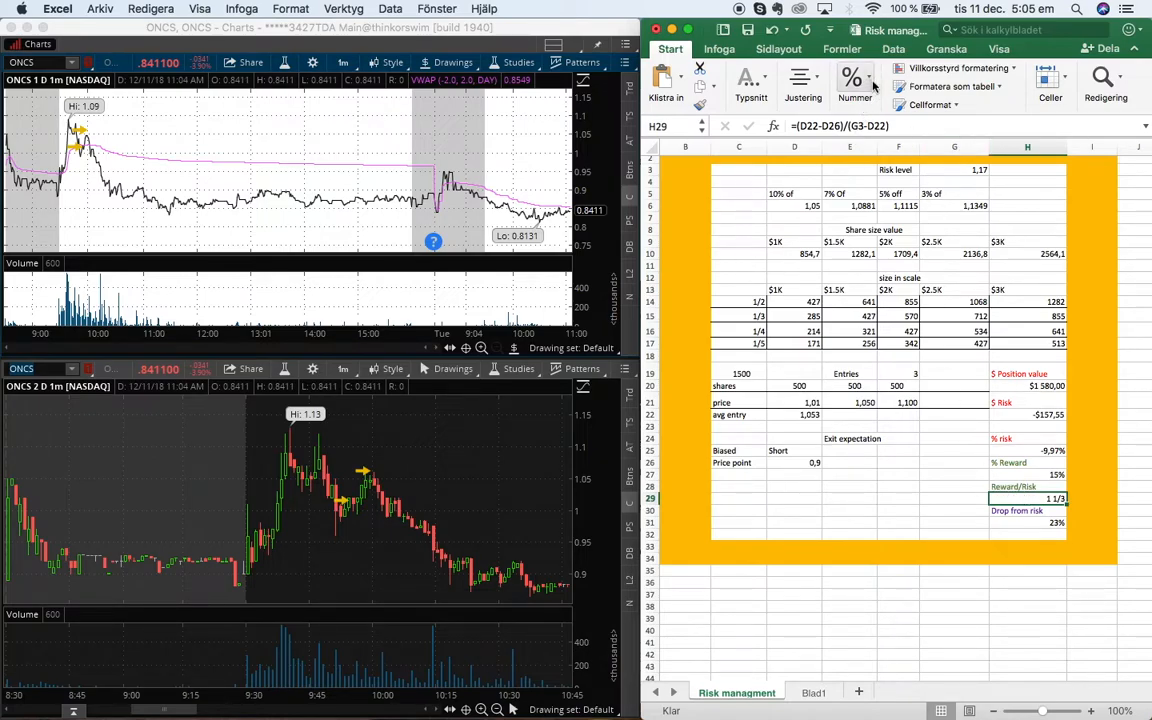
{"action": "left_click", "coordinate": [857, 524]}
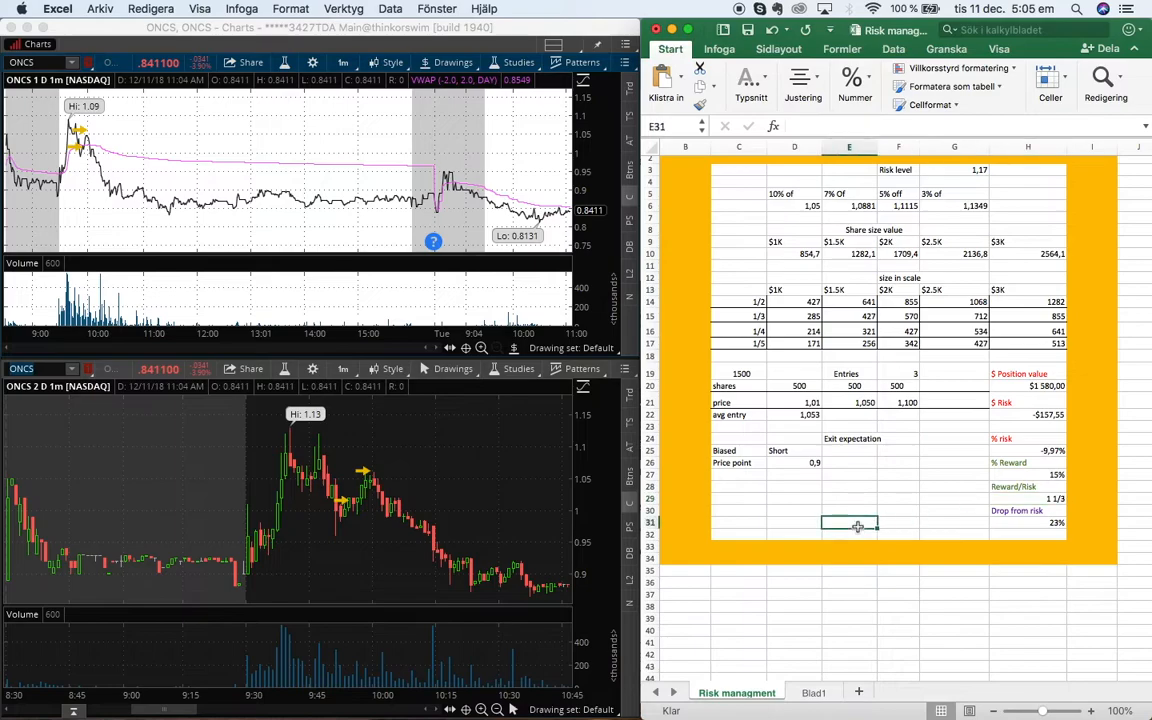
Review the SHORT section's Reward/Risk and Drop from risk results and pan the 2-day chart back to earlier prices
{"action": "left_click", "coordinate": [995, 498]}
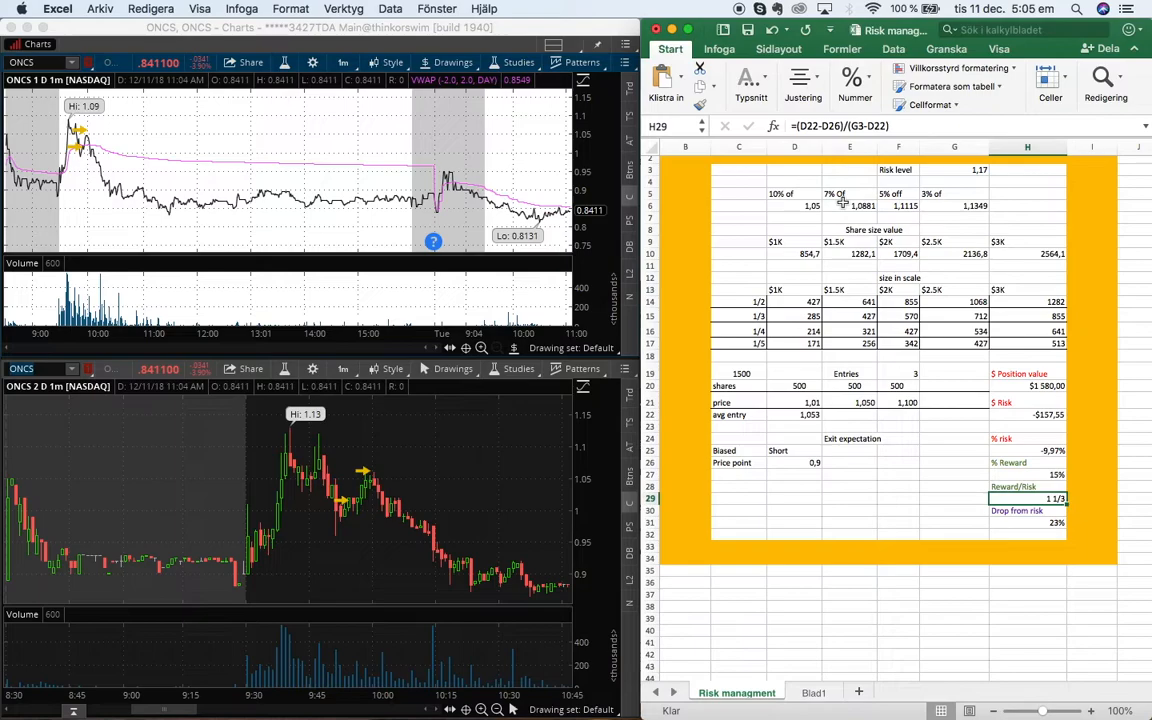
{"action": "left_click", "coordinate": [970, 522]}
{"action": "key", "text": "Right"}
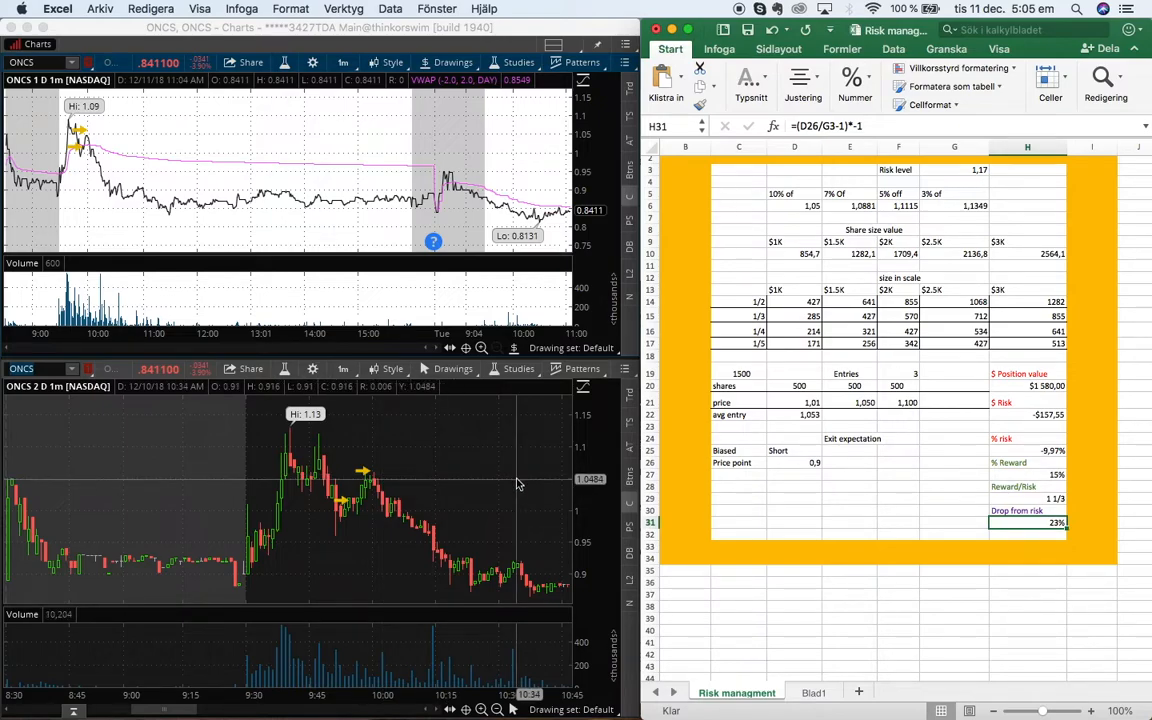
{"action": "scroll", "coordinate": [939, 416], "scroll_direction": "right", "scroll_amount": 1}
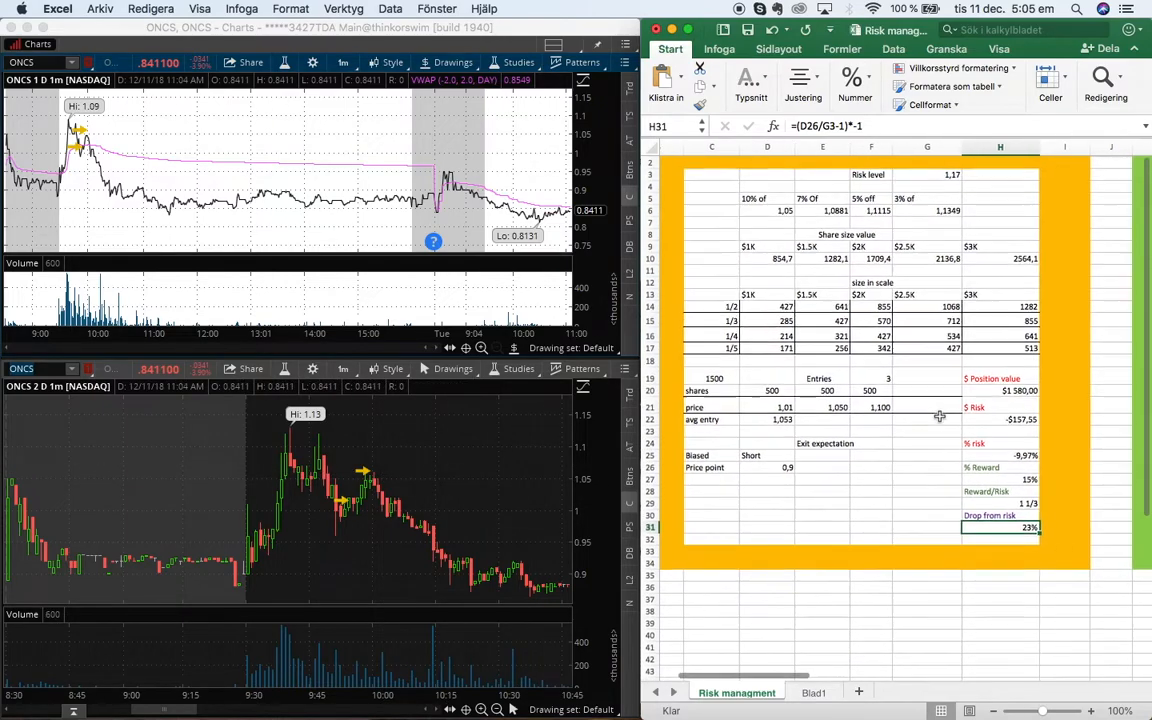
{"action": "scroll", "coordinate": [939, 416], "scroll_direction": "down", "scroll_amount": 1}
{"action": "scroll", "coordinate": [939, 416], "scroll_direction": "left", "scroll_amount": 1}
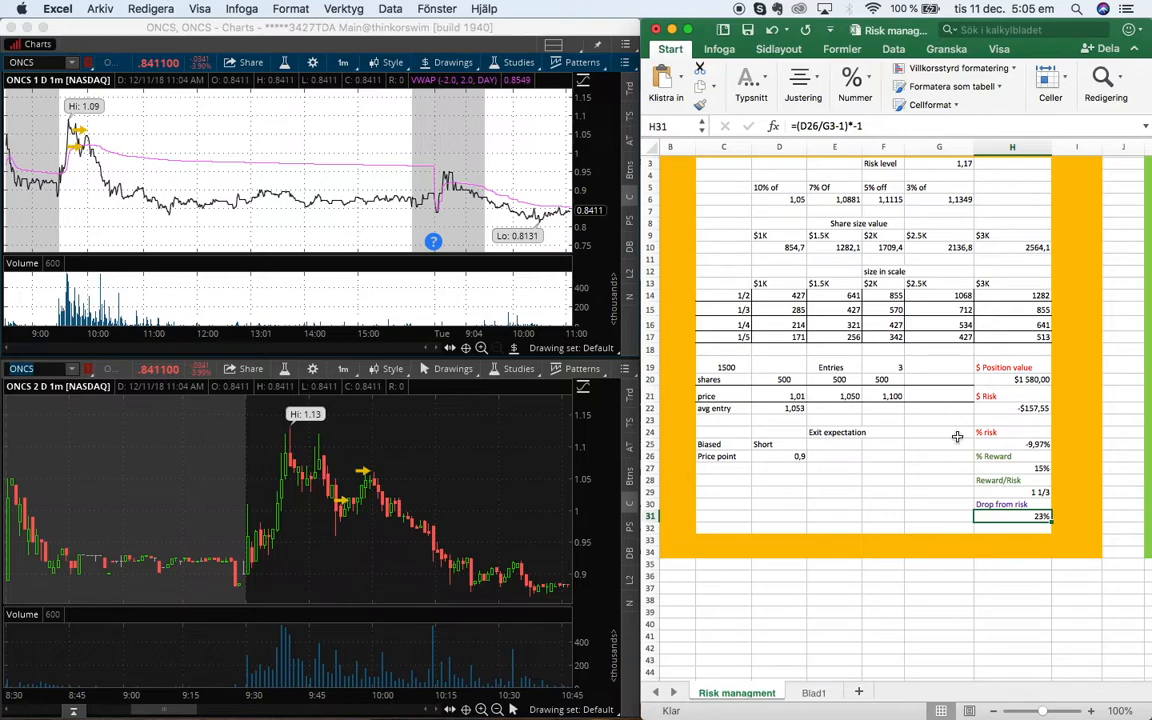
{"action": "scroll", "coordinate": [1020, 490], "scroll_direction": "up", "scroll_amount": 1}
{"action": "scroll", "coordinate": [1020, 490], "scroll_direction": "left", "scroll_amount": 1}
{"action": "scroll", "coordinate": [1000, 495], "scroll_direction": "right", "scroll_amount": 1}
{"action": "scroll", "coordinate": [1000, 495], "scroll_direction": "up", "scroll_amount": 1}
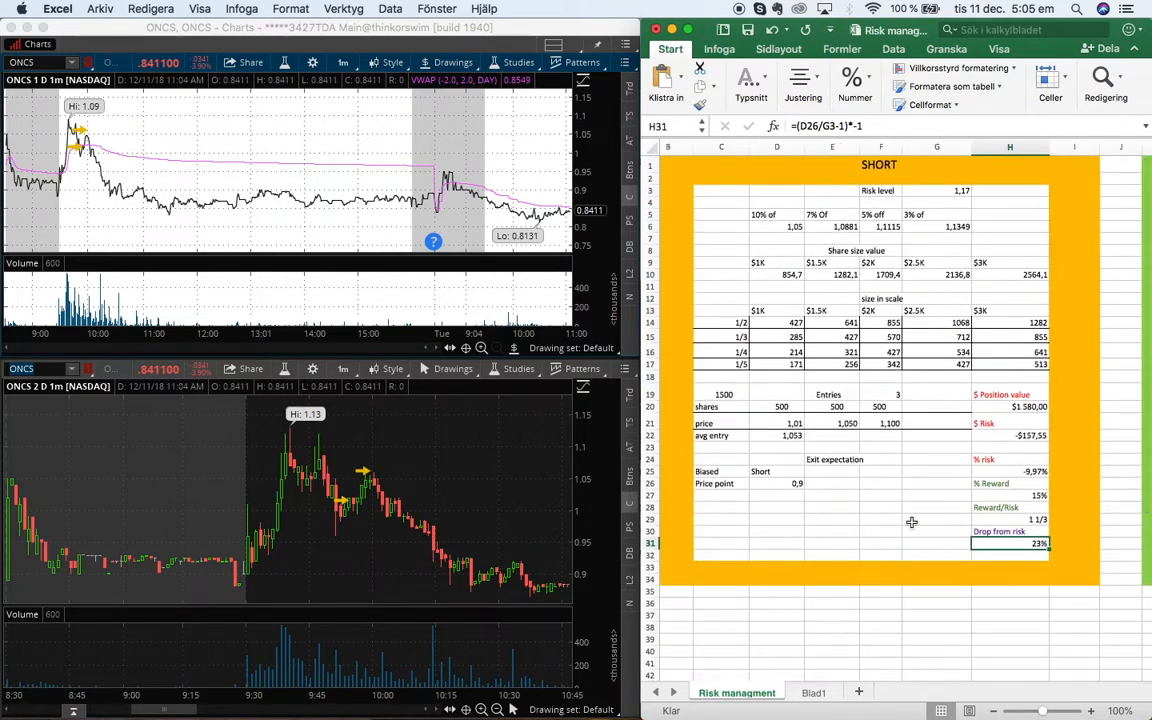
{"action": "left_click", "coordinate": [995, 519]}
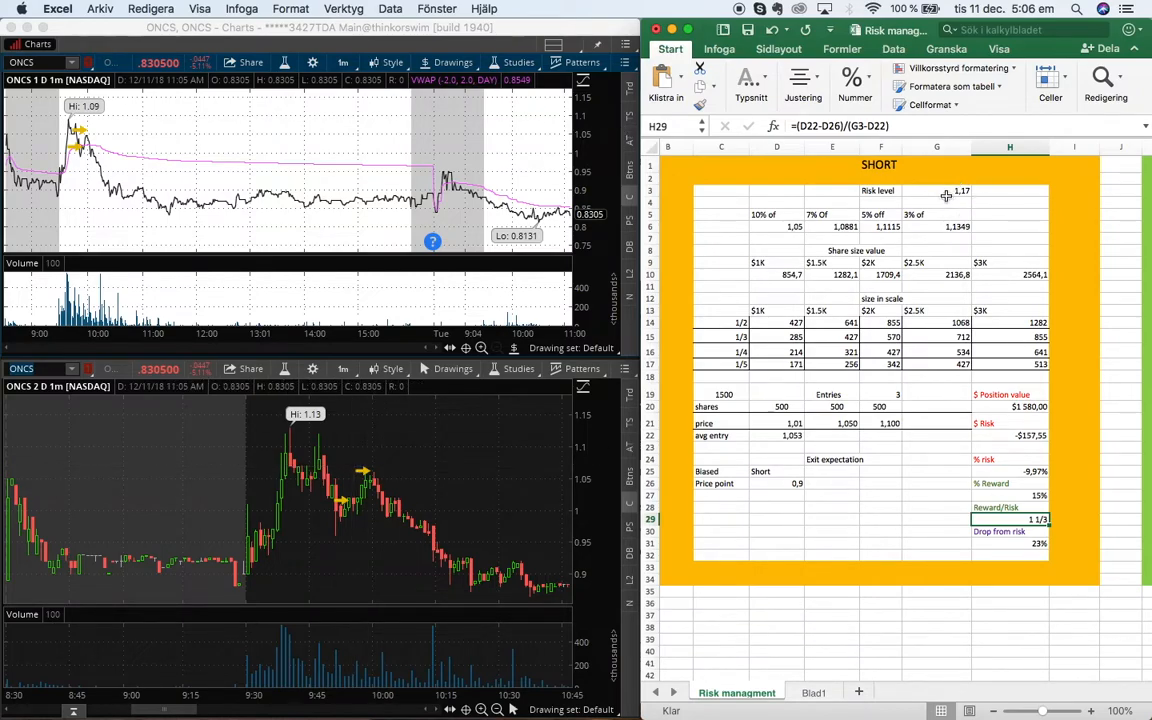
{"action": "left_click", "coordinate": [313, 453]}
{"action": "left_click_drag", "start_coordinate": [311, 450], "coordinate": [8, 468]}
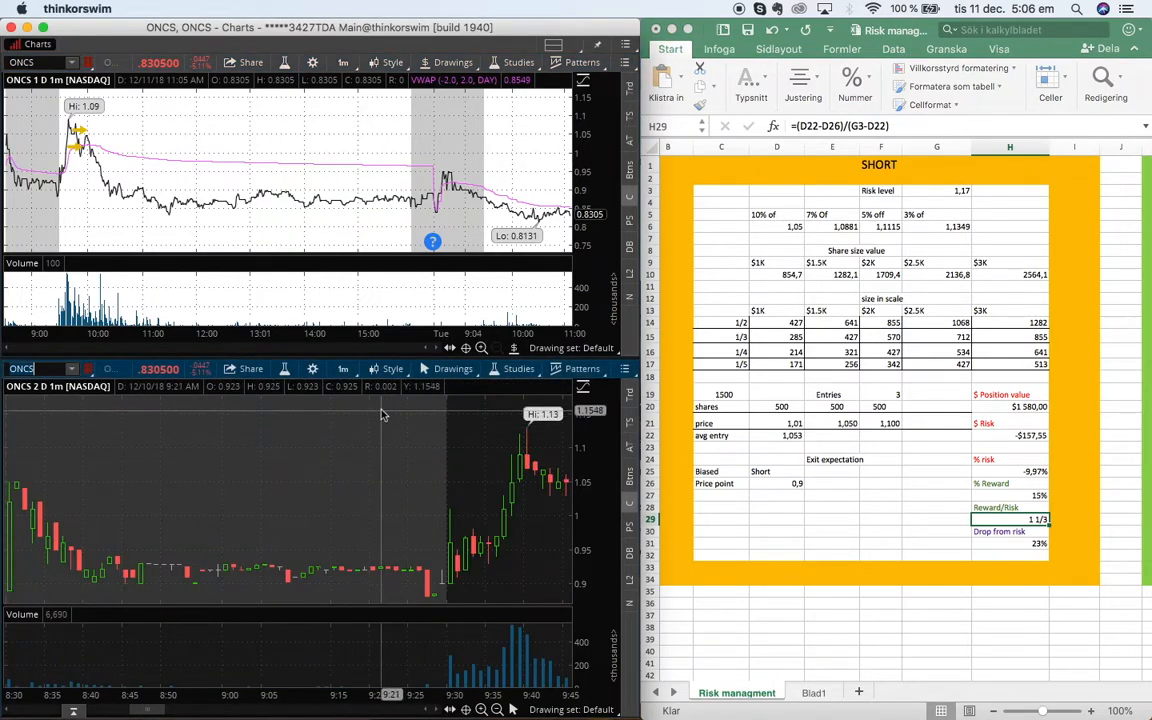
Set the SHORT section's risk level to 1,24
{"action": "double_click", "coordinate": [948, 191]}
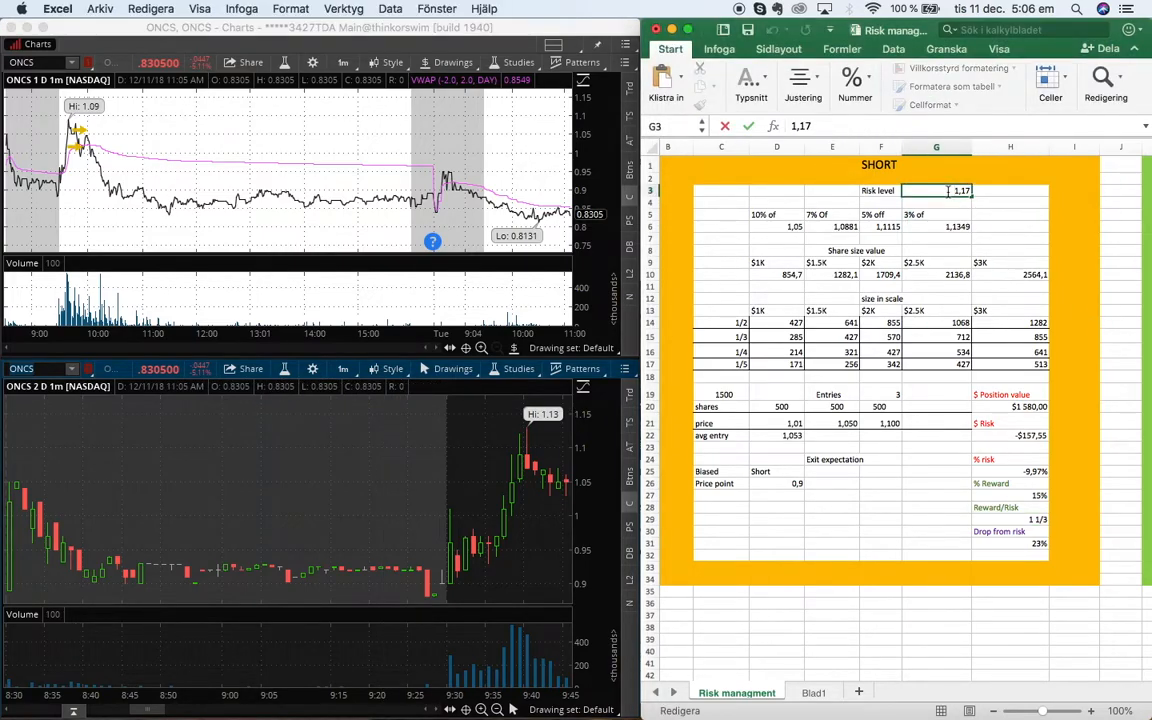
{"action": "left_click", "coordinate": [990, 226]}
{"action": "left_click", "coordinate": [960, 191]}
{"action": "type", "text": "1."}
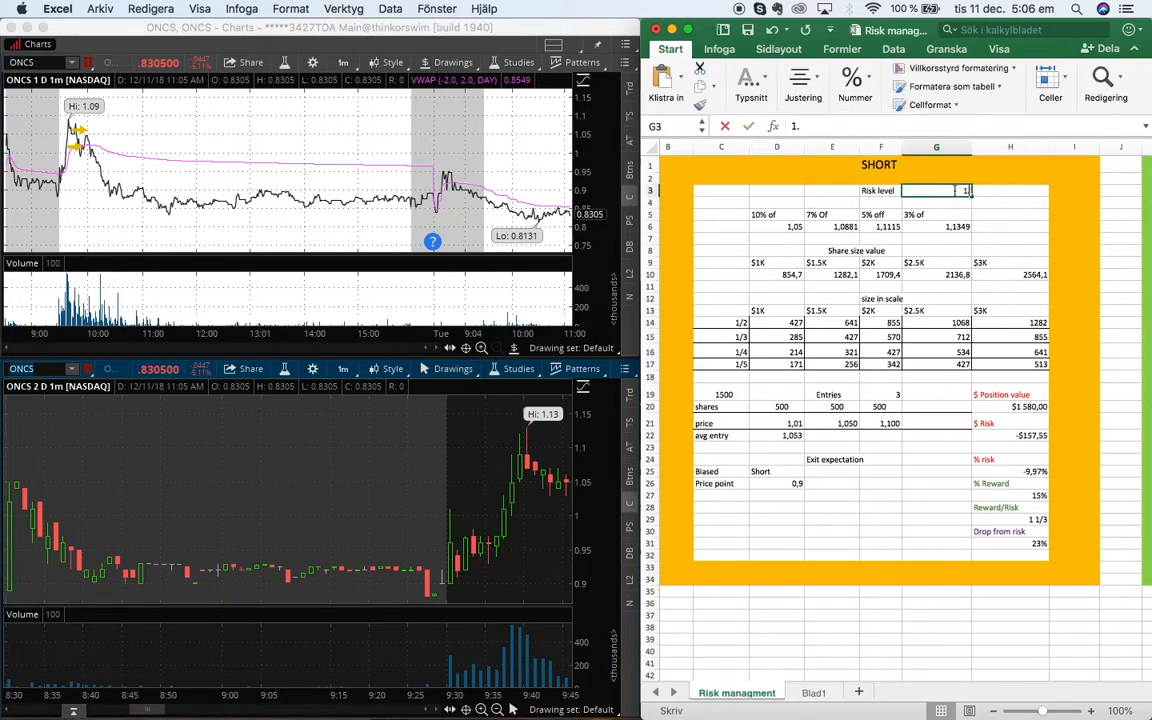
{"action": "type", "text": ",24"}
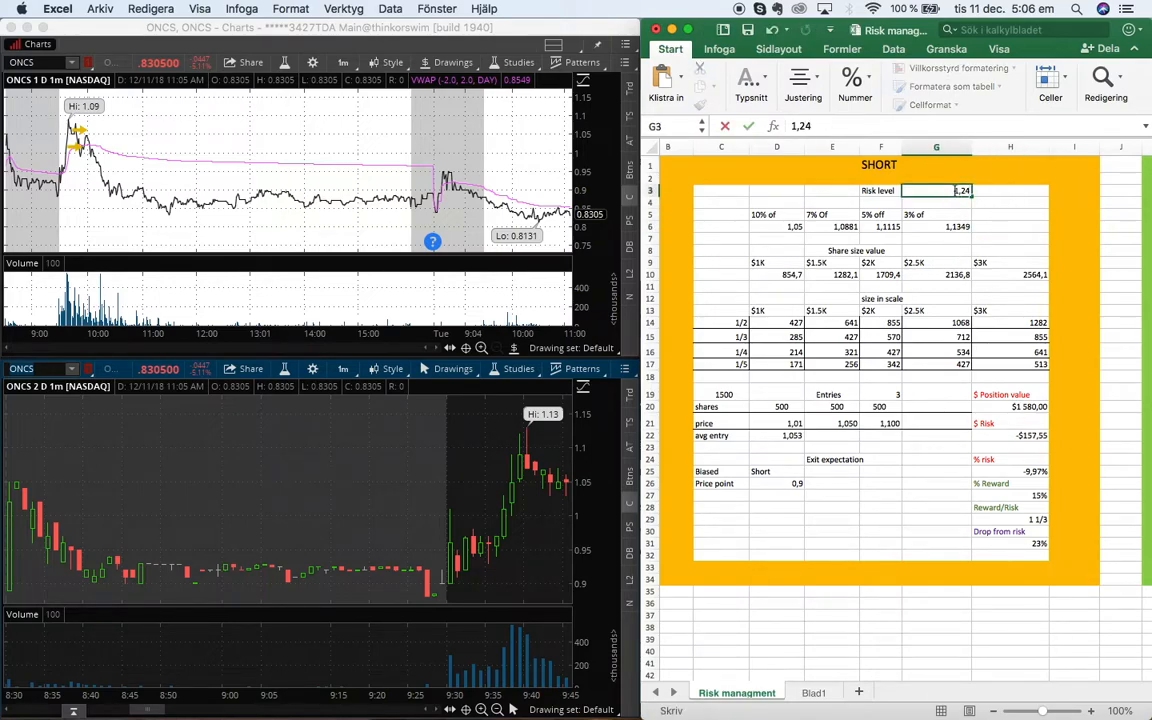
{"action": "left_click", "coordinate": [936, 226]}
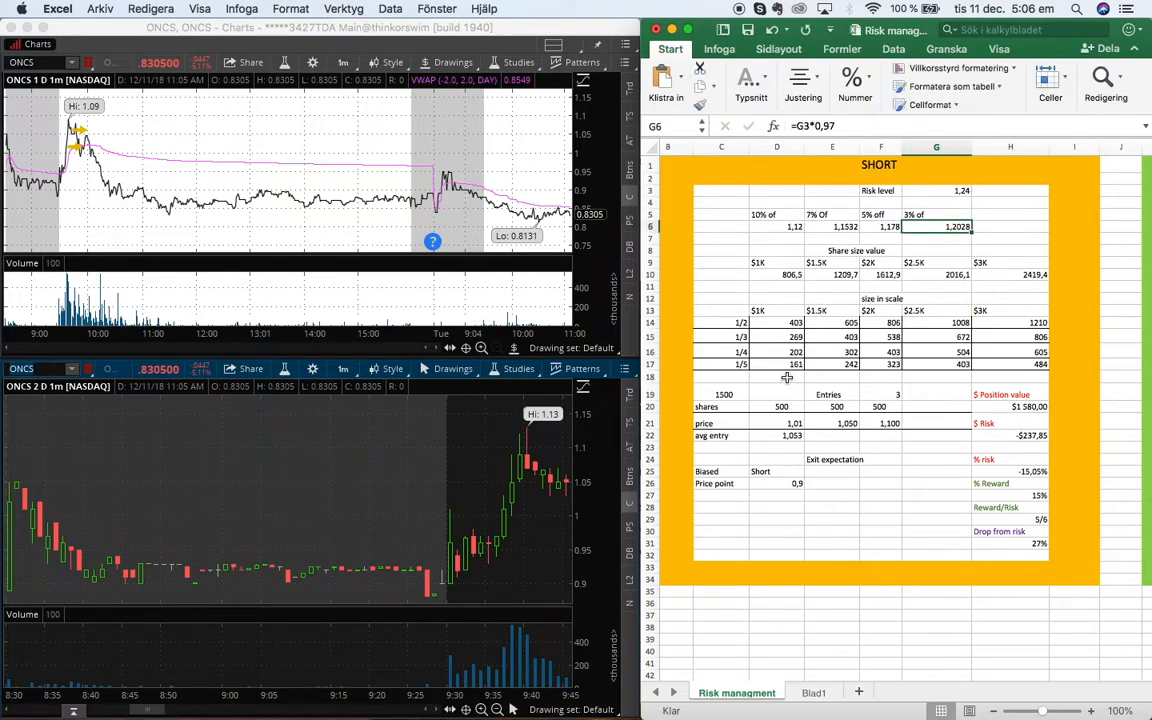
Clear the three entry prices and set the first entry price to 1,1
{"action": "left_click", "coordinate": [793, 423]}
{"action": "key", "text": "Delete"}
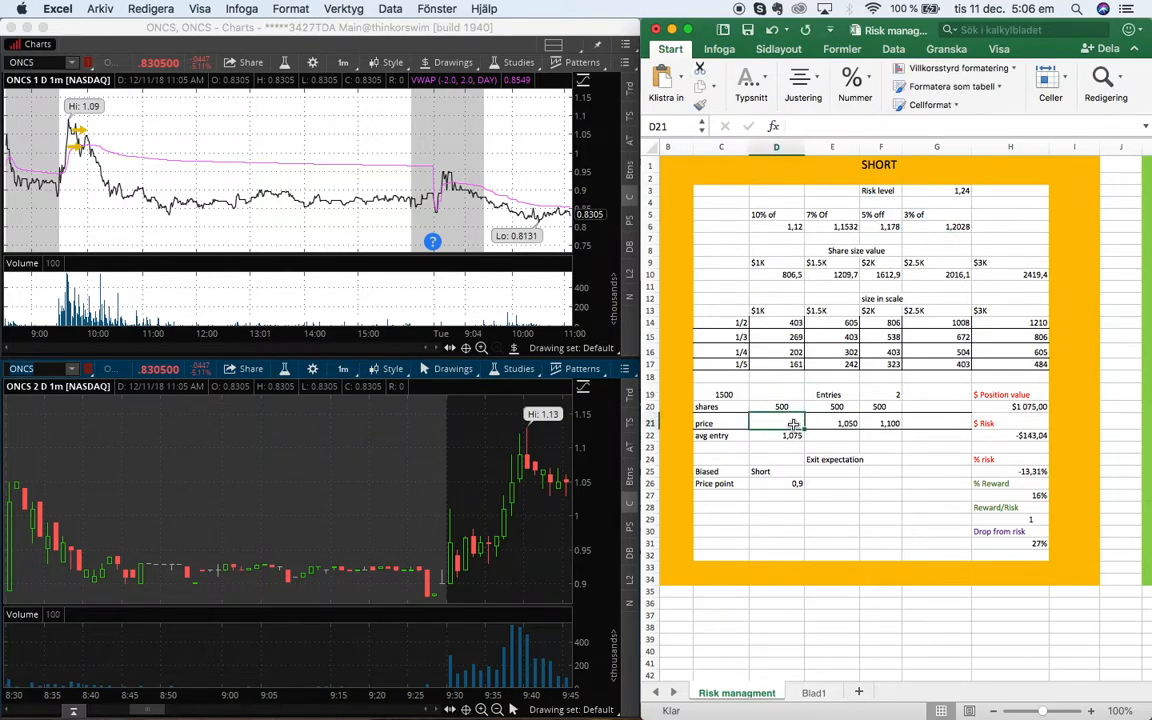
{"action": "key", "text": "Right"}
{"action": "key", "text": "Delete"}
{"action": "key", "text": "Right"}
{"action": "key", "text": "Delete"}
{"action": "key", "text": "Left"}
{"action": "key", "text": "Left"}
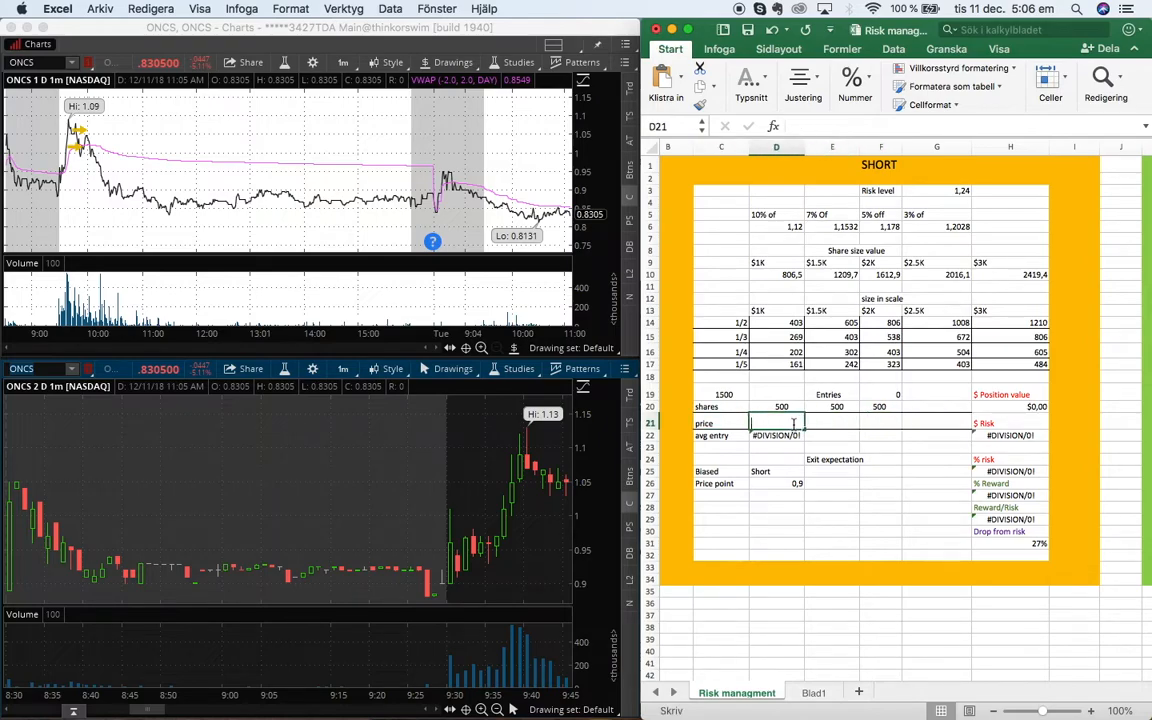
{"action": "type", "text": "1,1"}
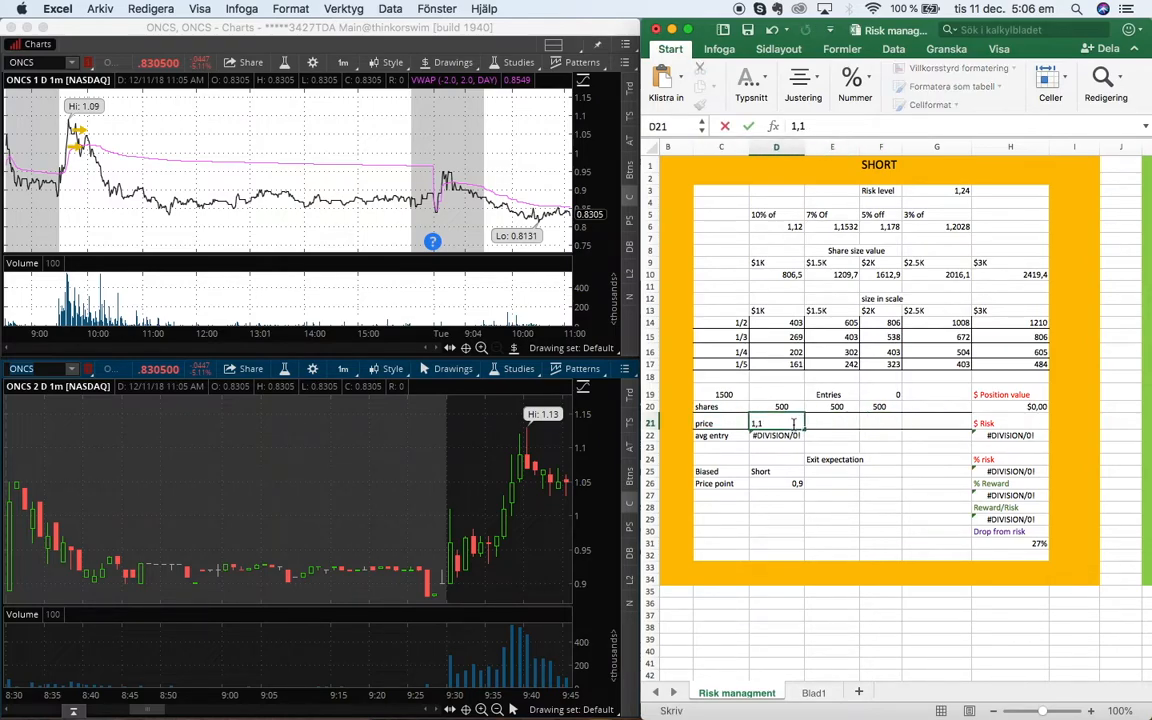
{"action": "key", "text": "Tab"}
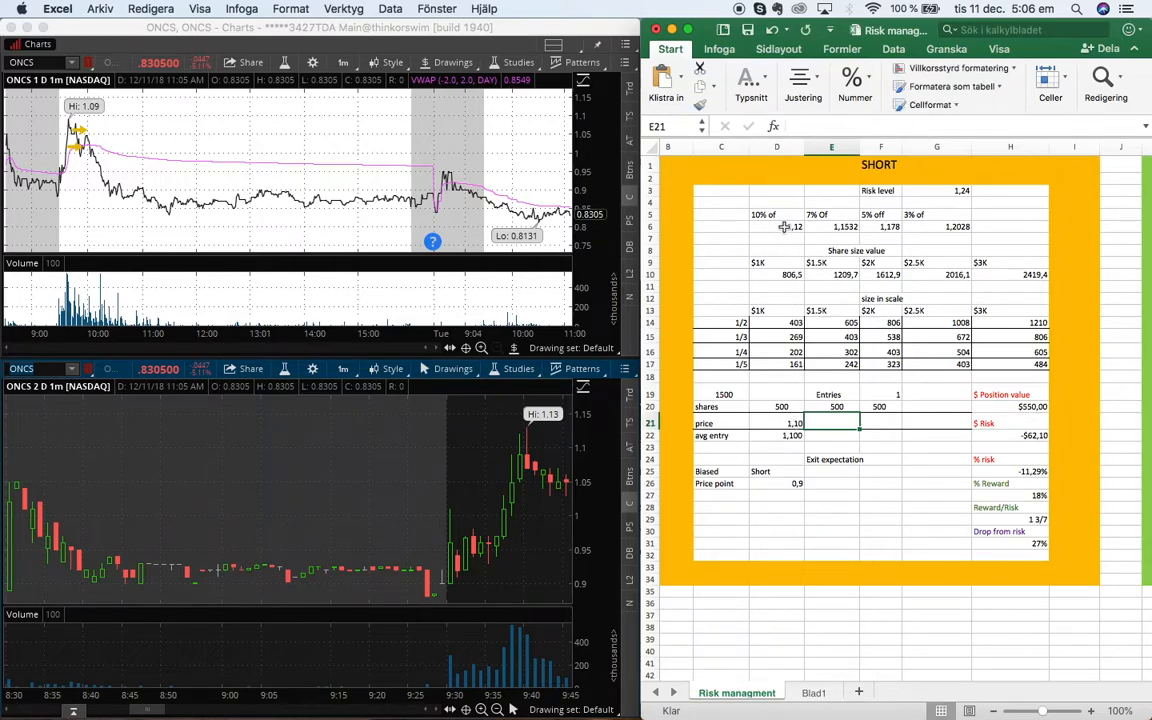
Enter a second entry at price 1,17 and change its share count to 600
{"action": "left_click", "coordinate": [710, 212]}
{"action": "left_click", "coordinate": [794, 227]}
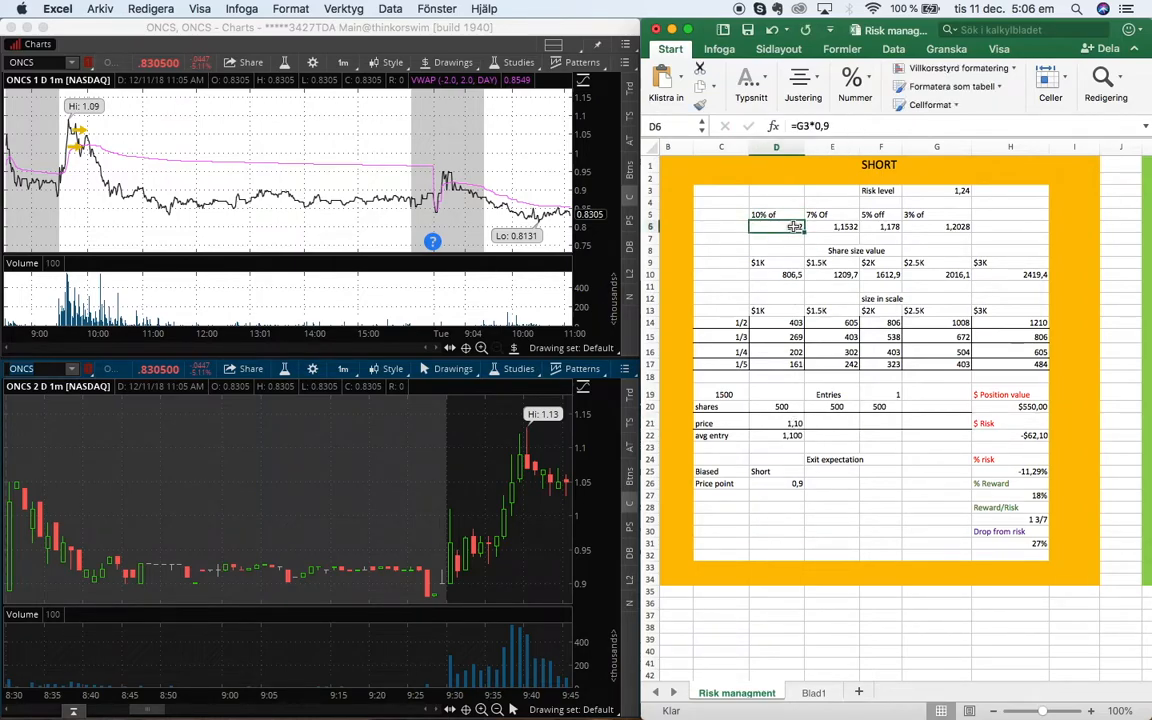
{"action": "left_click", "coordinate": [884, 225]}
{"action": "left_click", "coordinate": [828, 420]}
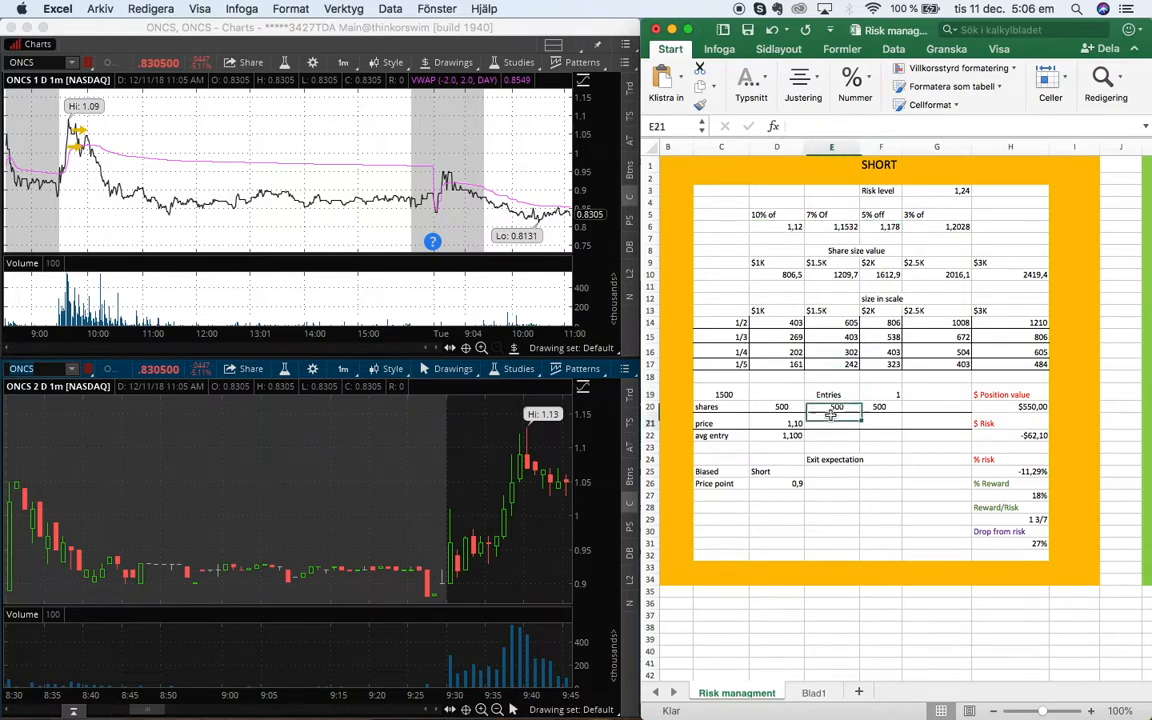
{"action": "type", "text": "1,17"}
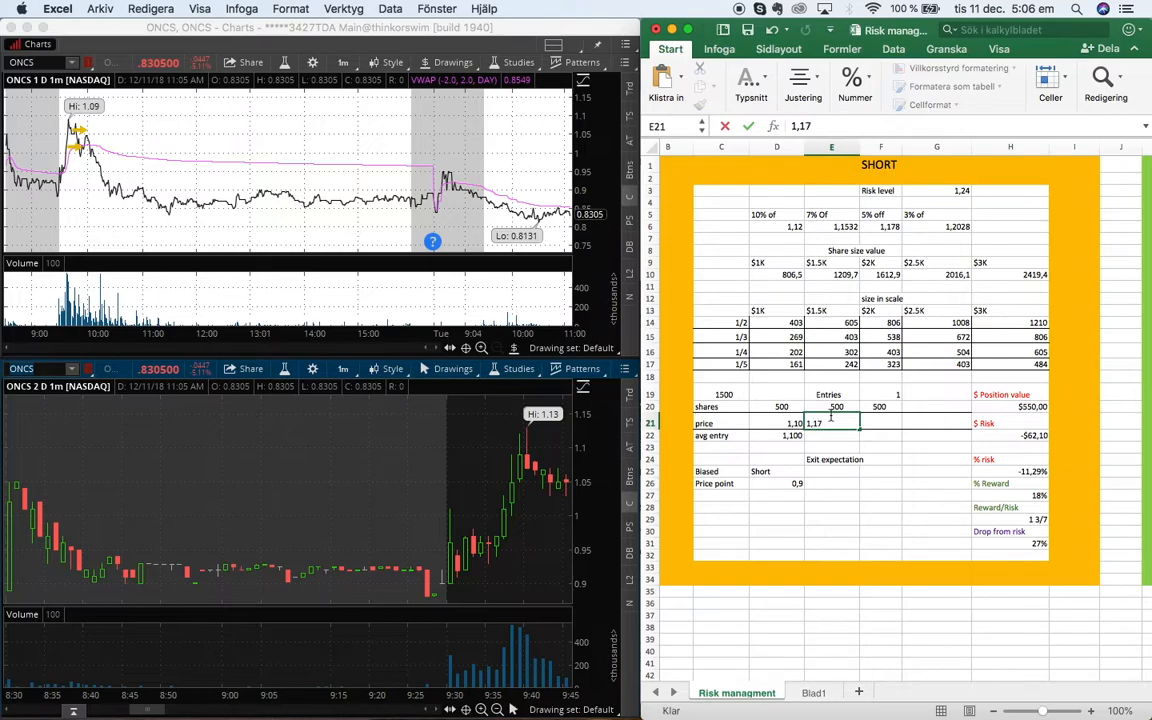
{"action": "left_click", "coordinate": [831, 415]}
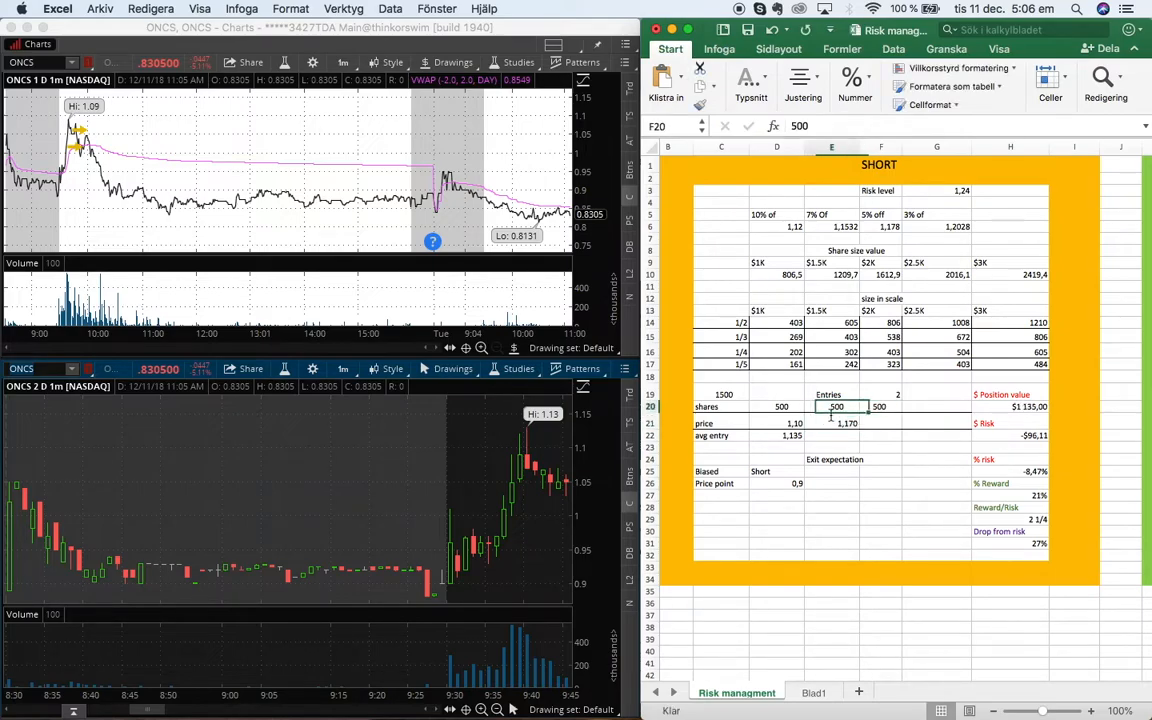
{"action": "type", "text": "600"}
{"action": "key", "text": "Tab"}
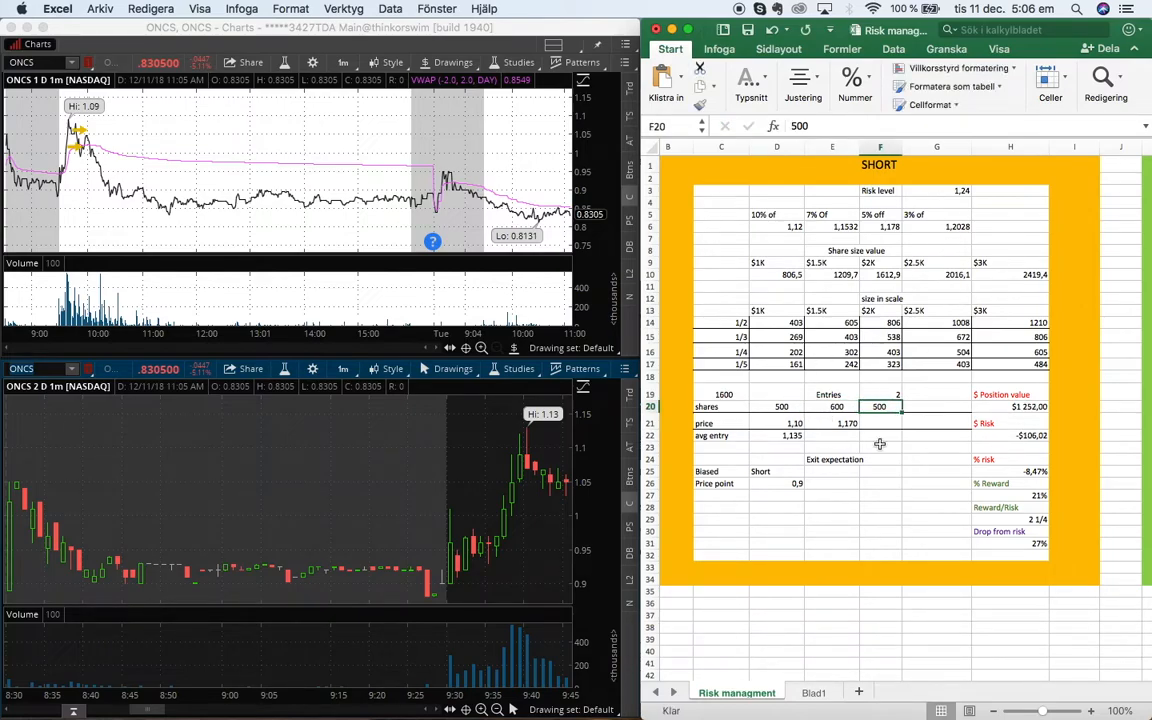
Enter a third entry of 700 shares at price 1,190
{"action": "left_click", "coordinate": [966, 191]}
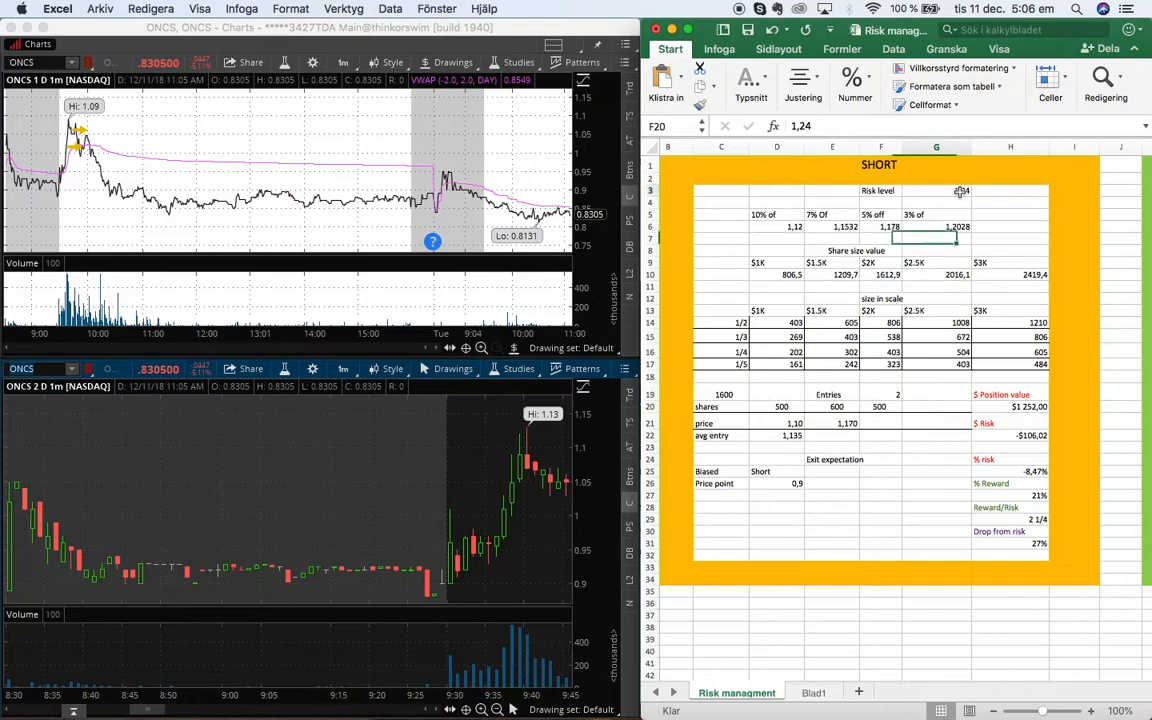
{"action": "left_click", "coordinate": [940, 236]}
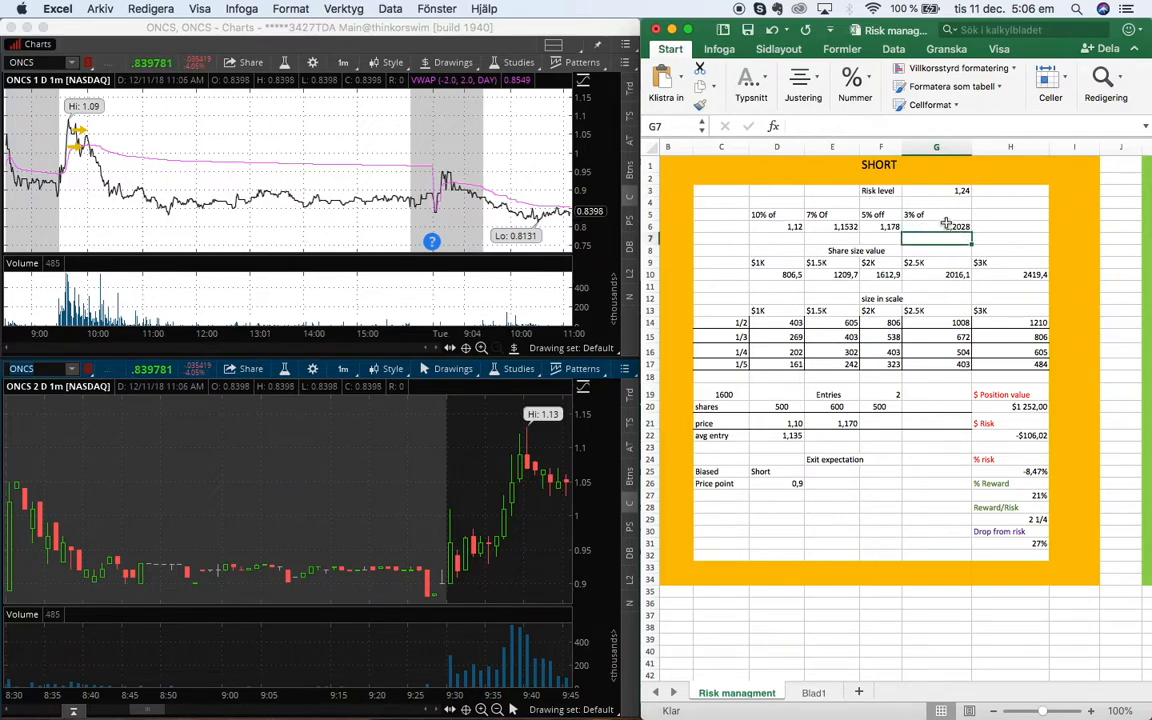
{"action": "left_click", "coordinate": [942, 226]}
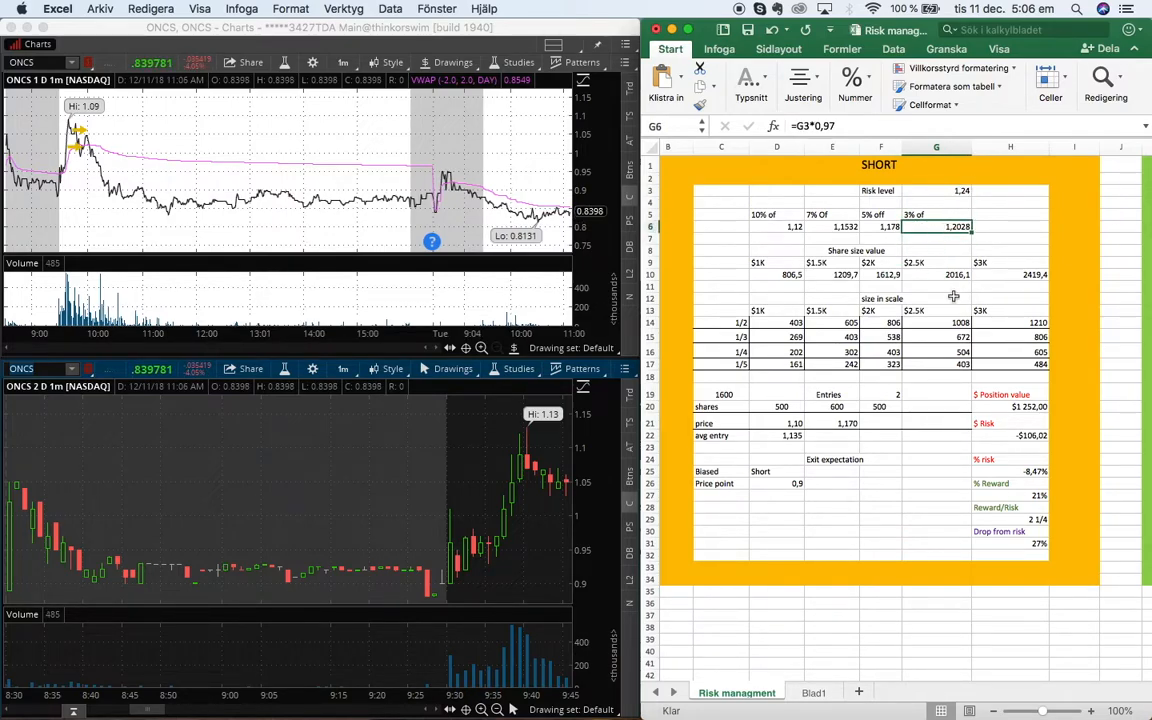
{"action": "left_click", "coordinate": [877, 423]}
{"action": "type", "text": "1,190"}
{"action": "key", "text": "Up"}
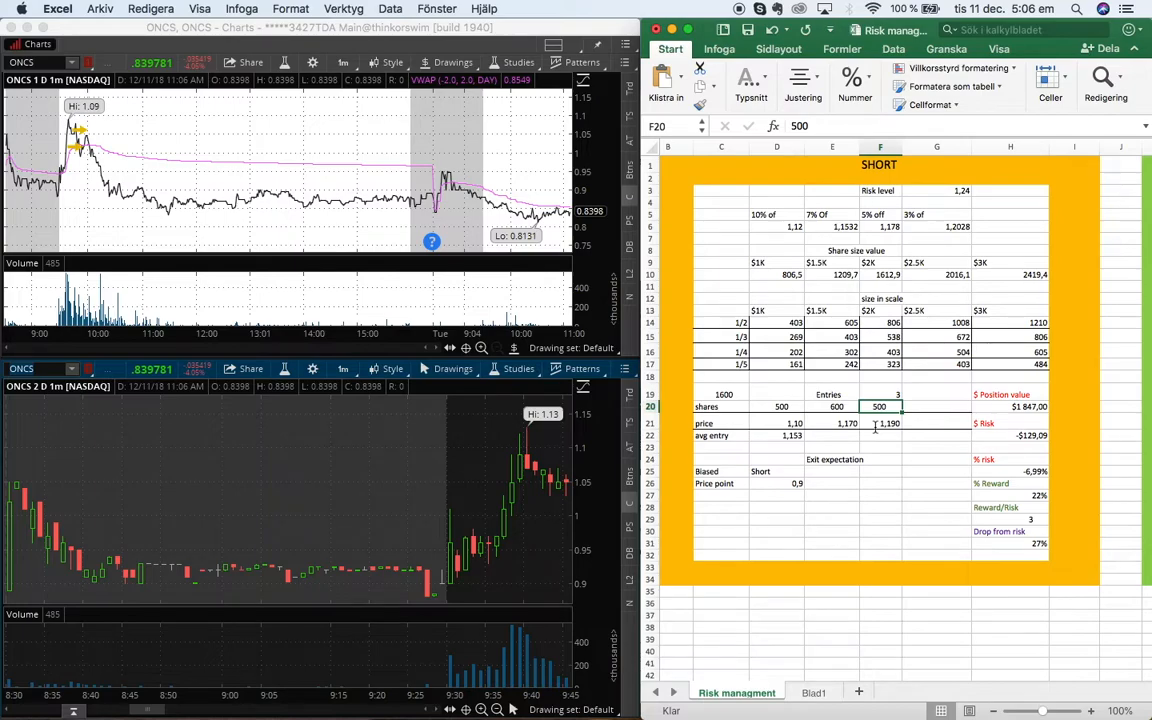
{"action": "type", "text": "700"}
{"action": "key", "text": "Up"}
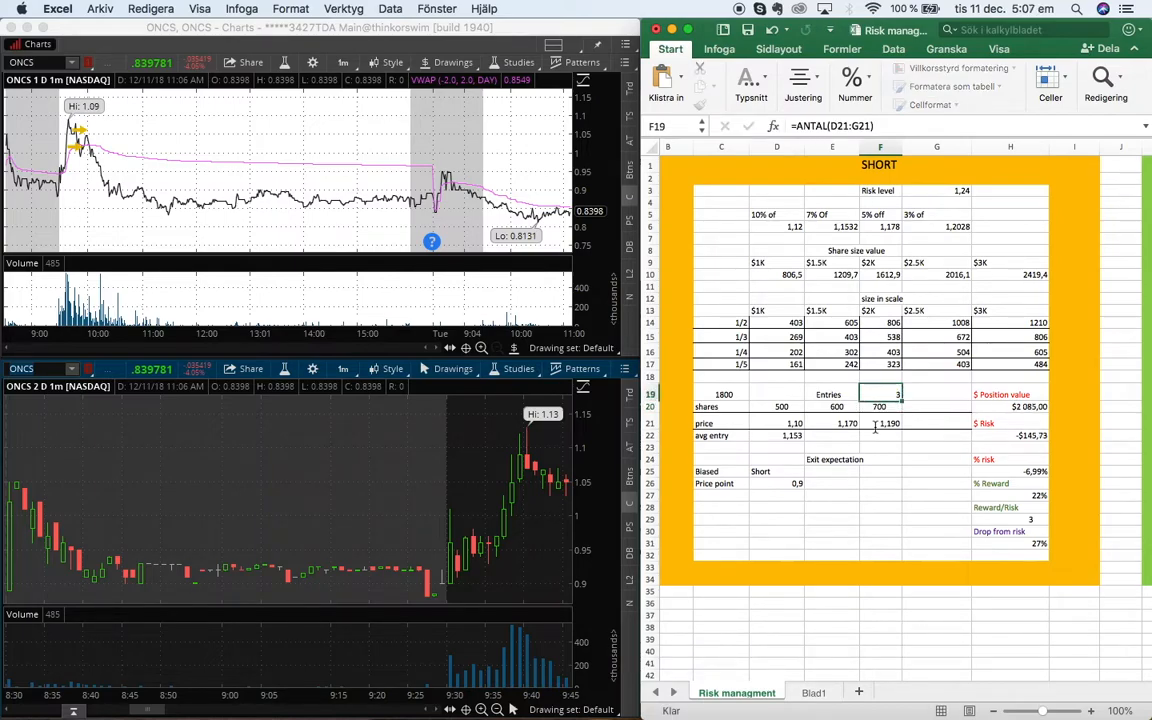
{"action": "key", "text": "Down"}
{"action": "key", "text": "Down"}
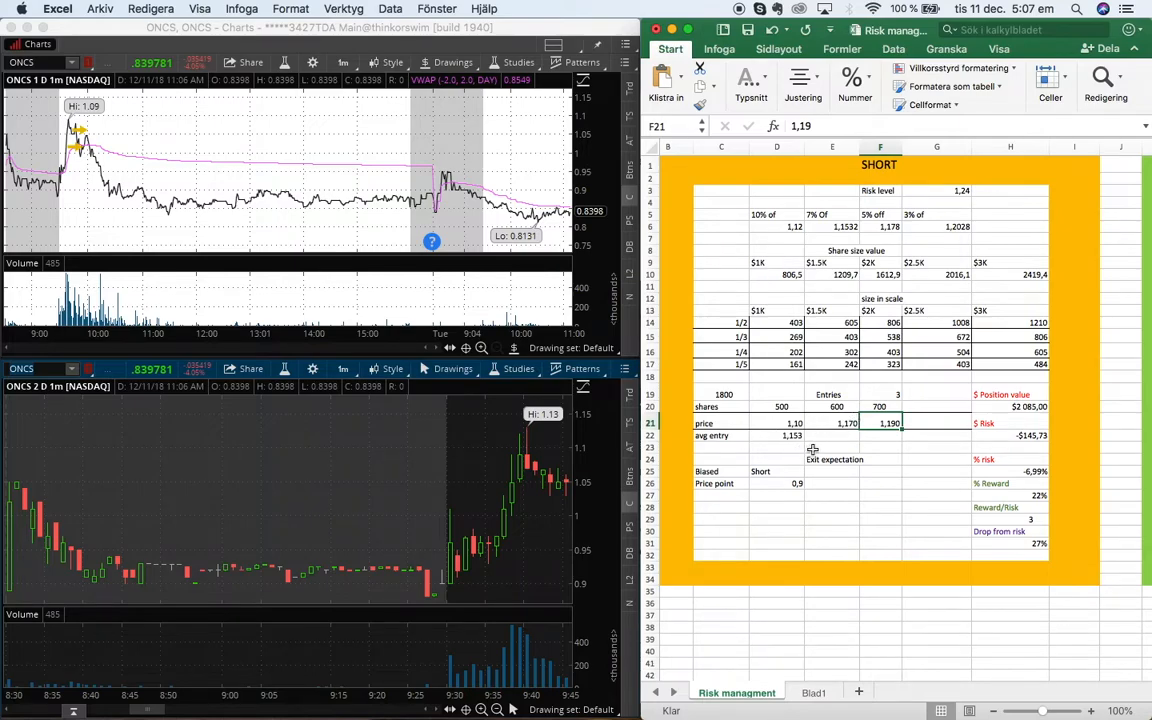
Try a third entry price of 1 to compare the risk figures
{"action": "left_click", "coordinate": [1020, 471]}
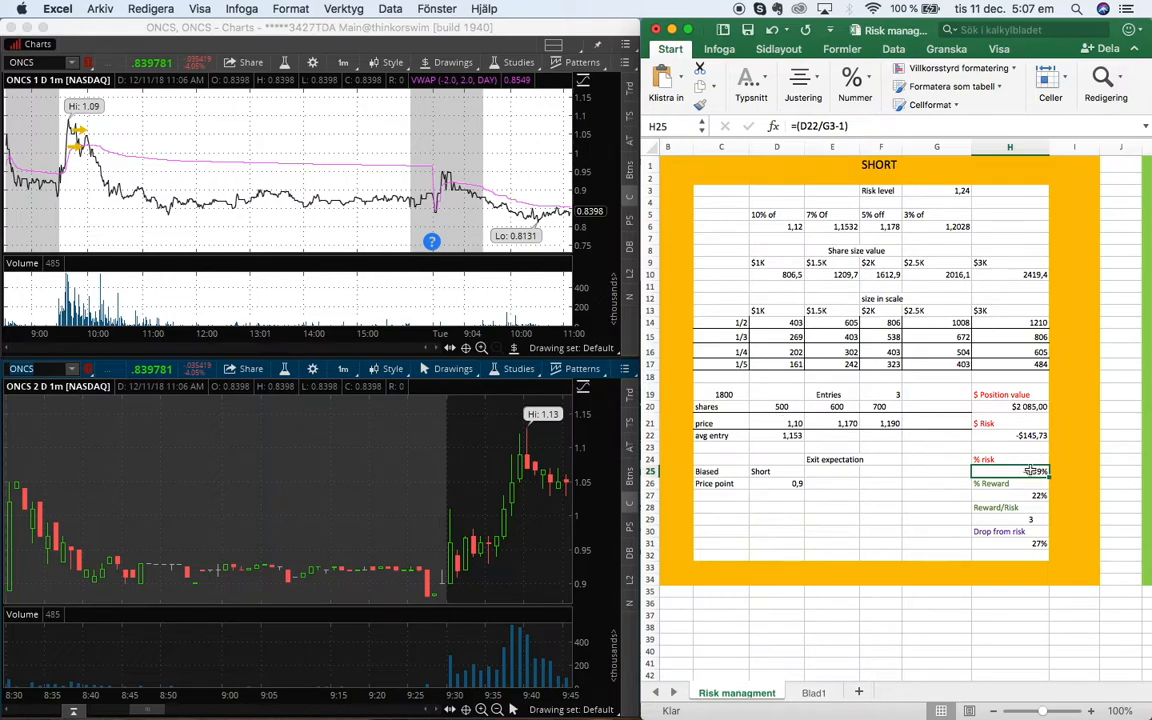
{"action": "left_click", "coordinate": [880, 424]}
{"action": "type", "text": "1"}
{"action": "key", "text": "Return"}
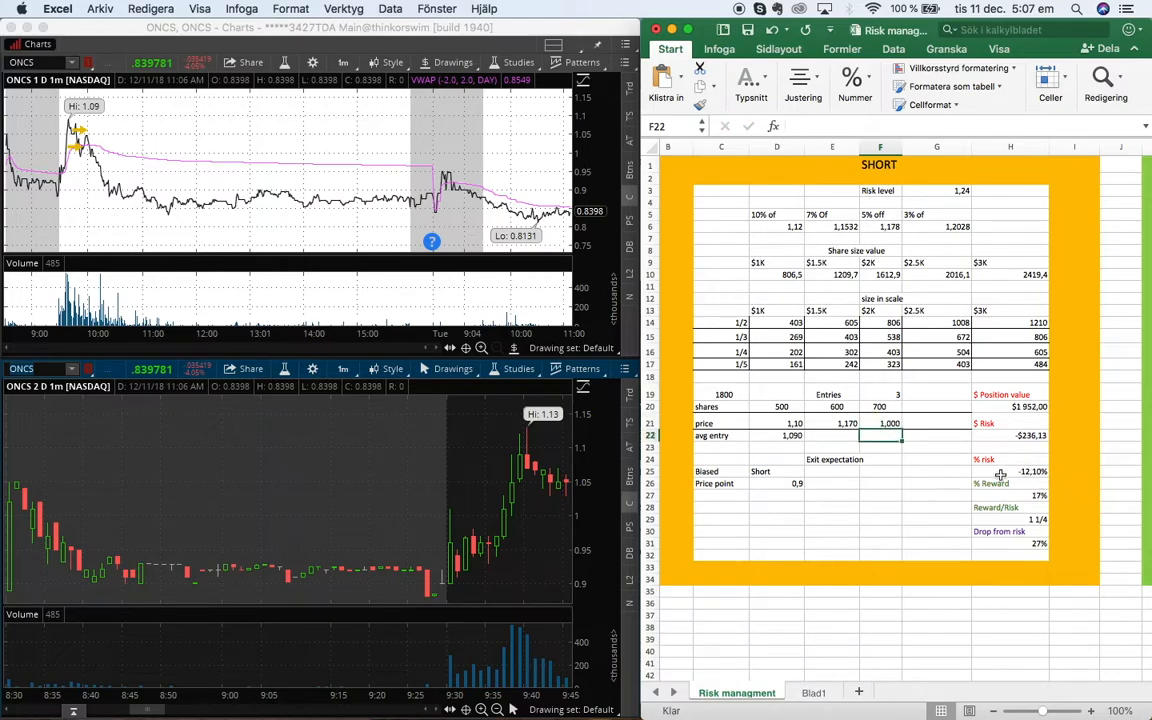
{"action": "left_click", "coordinate": [1026, 436]}
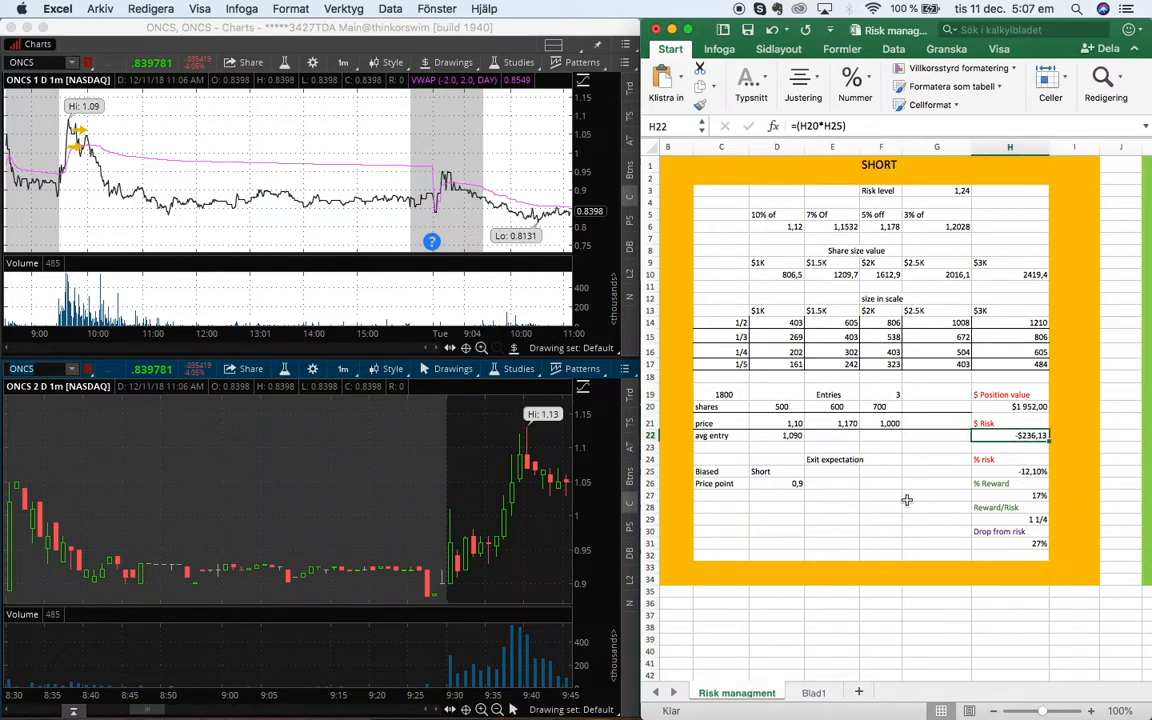
Restore the third entry price to 1,19
{"action": "left_click", "coordinate": [877, 424]}
{"action": "type", "text": "1,2"}
{"action": "key", "text": "BackSpace"}
{"action": "type", "text": "18"}
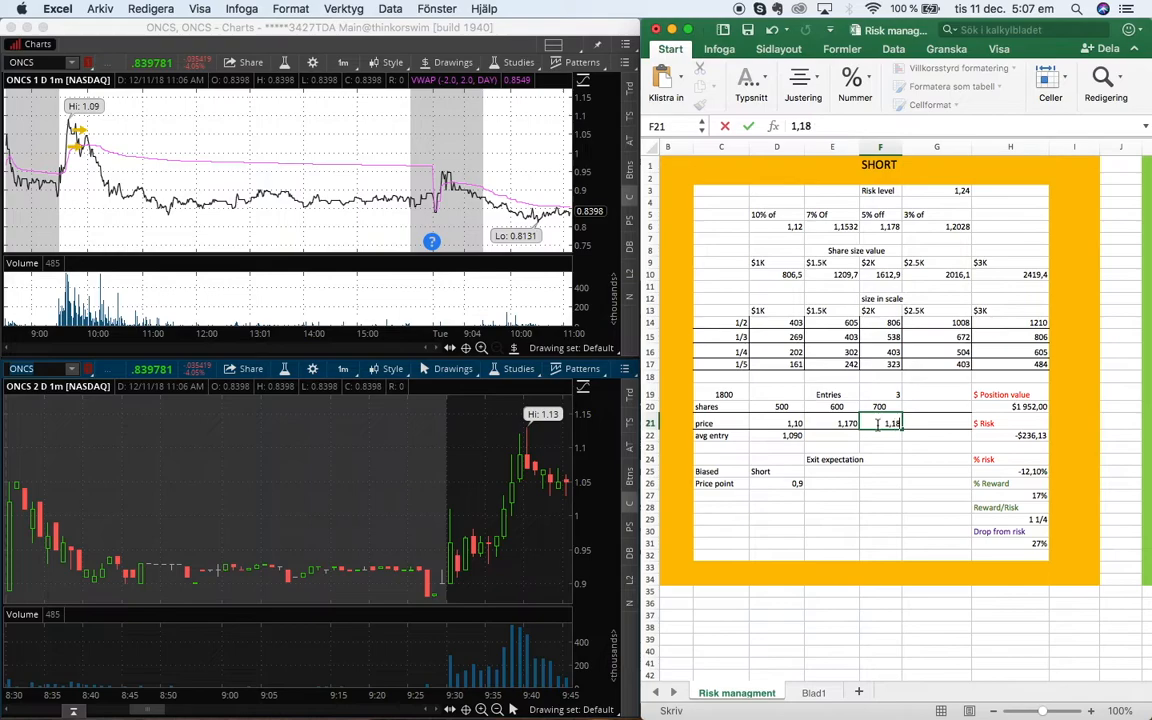
{"action": "type", "text": "90"}
{"action": "key", "text": "Return"}
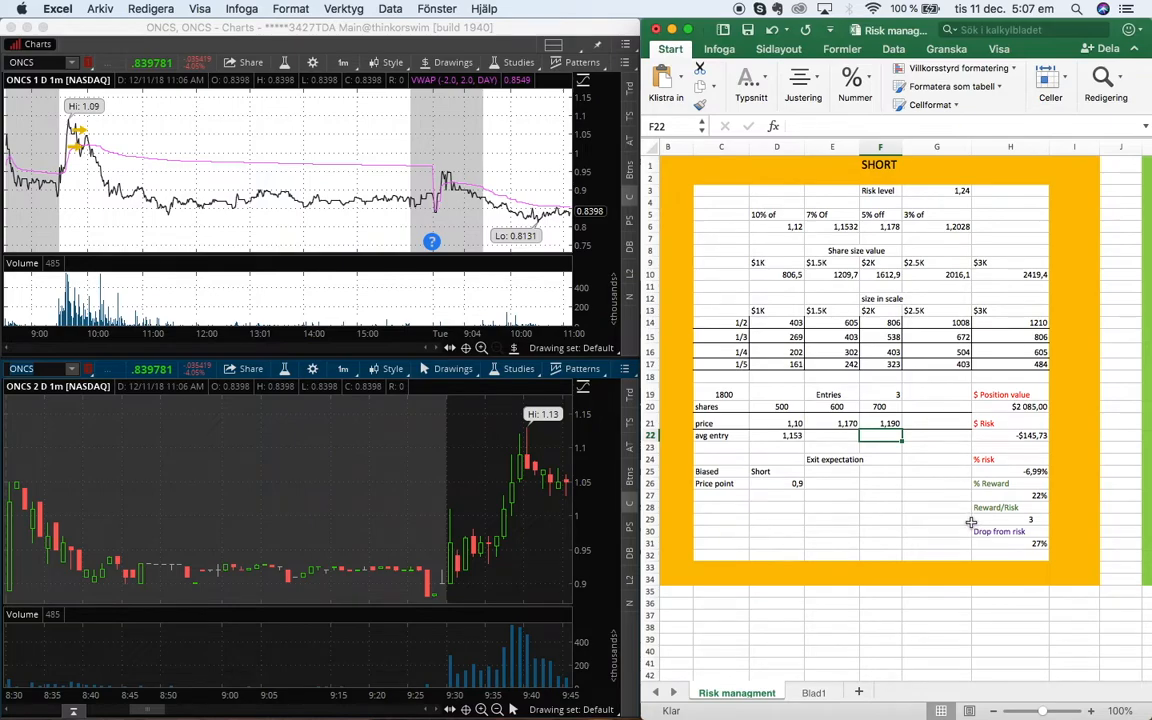
Review the Reward/Risk and Drop from risk results for the three entries
{"action": "left_click", "coordinate": [1022, 519]}
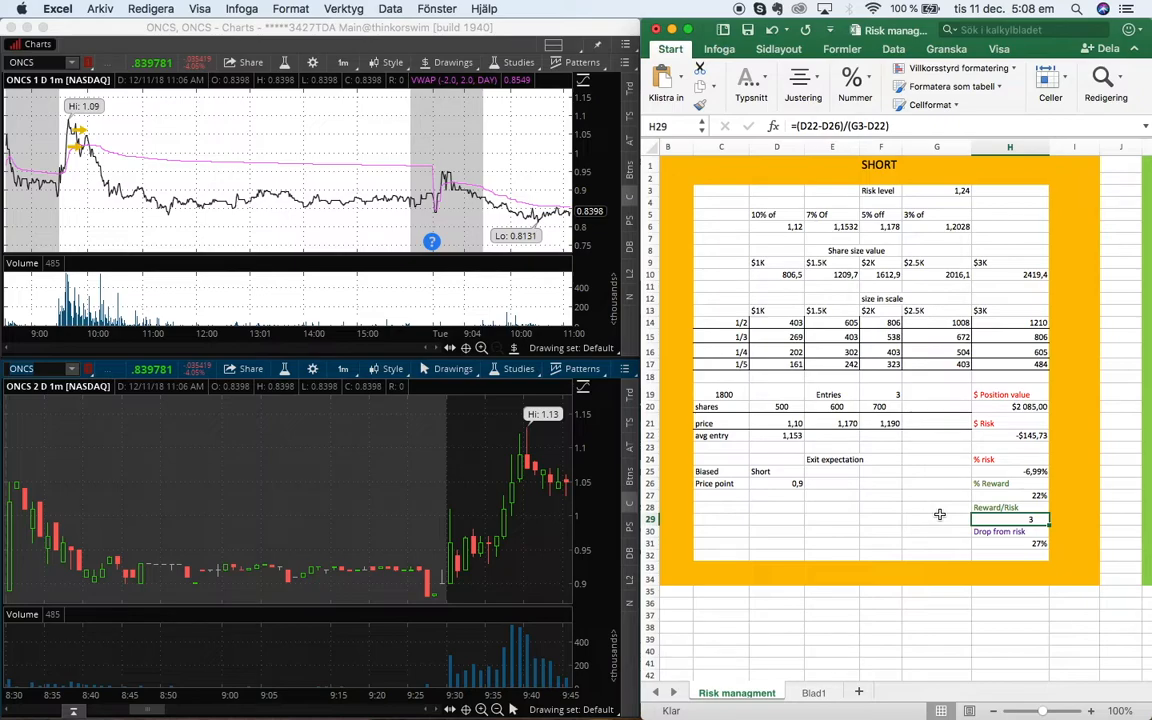
{"action": "key", "text": "Down"}
{"action": "key", "text": "Down"}
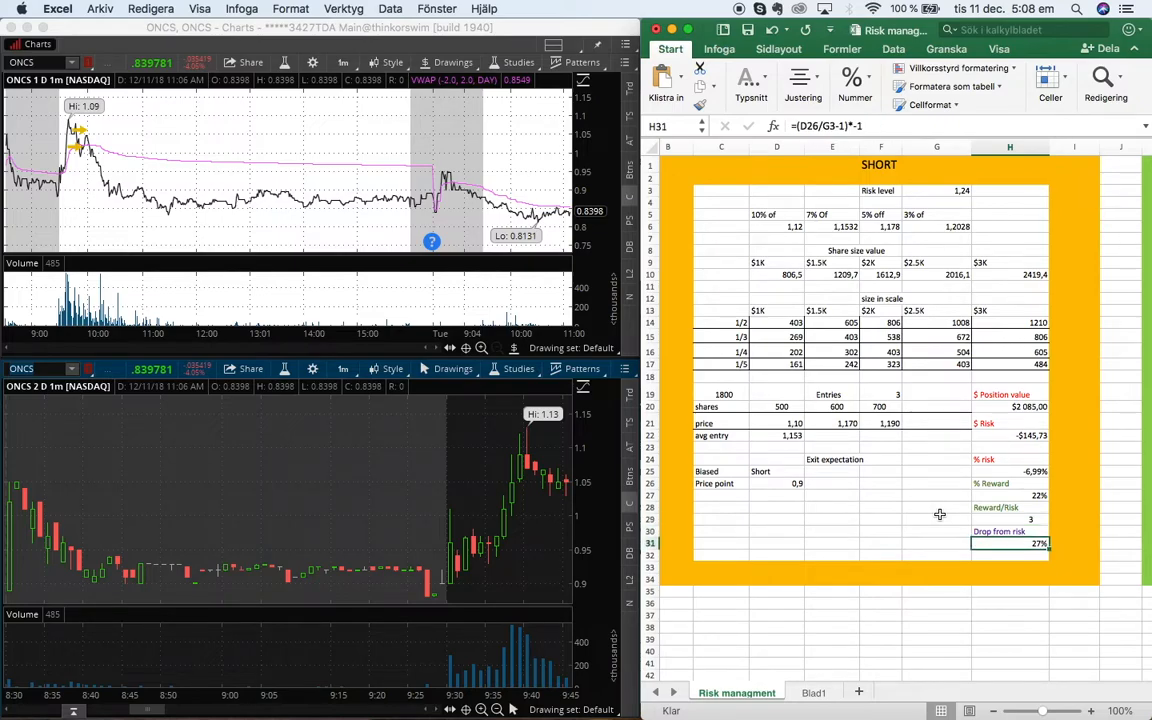
{"action": "left_click", "coordinate": [843, 497]}
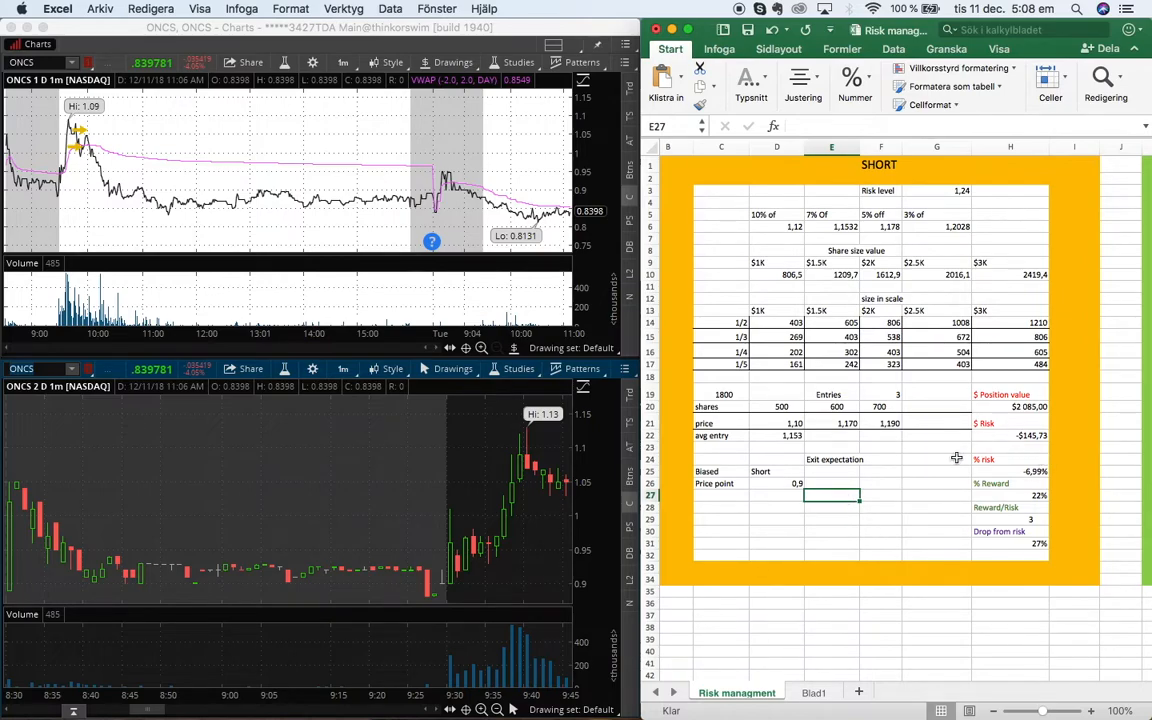
{"action": "scroll", "coordinate": [882, 463], "scroll_direction": "left", "scroll_amount": 2}
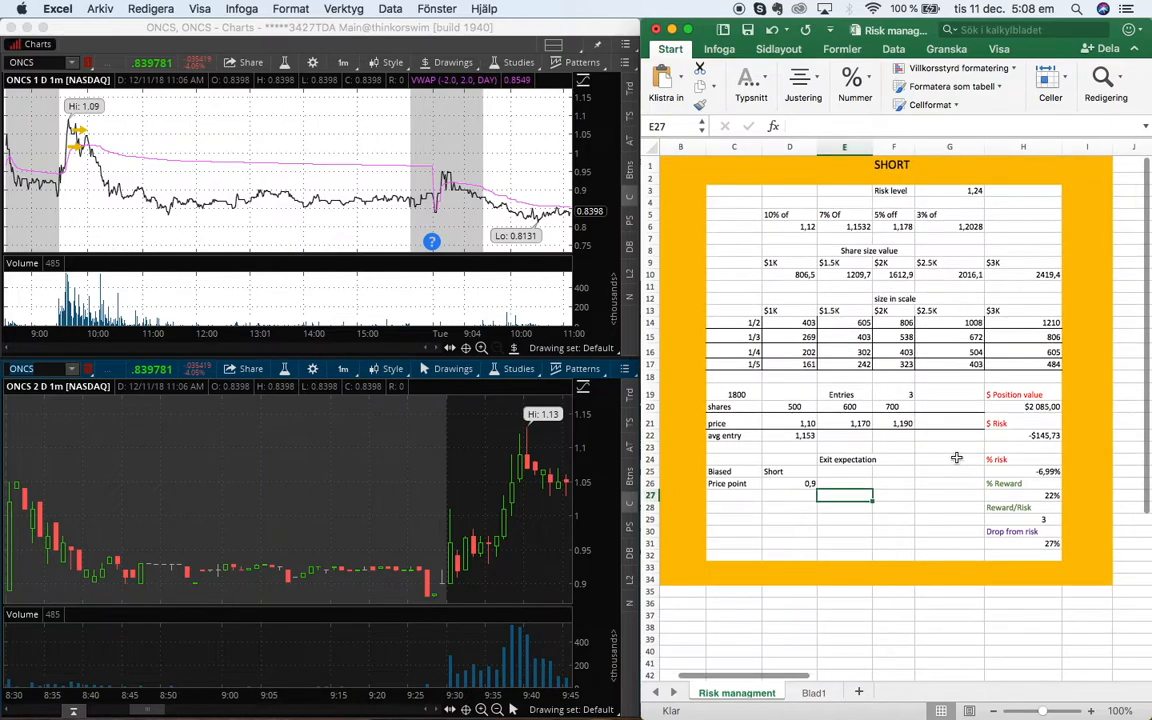
Set the risk level in the LONG section to 1
{"action": "scroll", "coordinate": [956, 458], "scroll_direction": "right", "scroll_amount": 2}
{"action": "scroll", "coordinate": [956, 456], "scroll_direction": "right", "scroll_amount": 10}
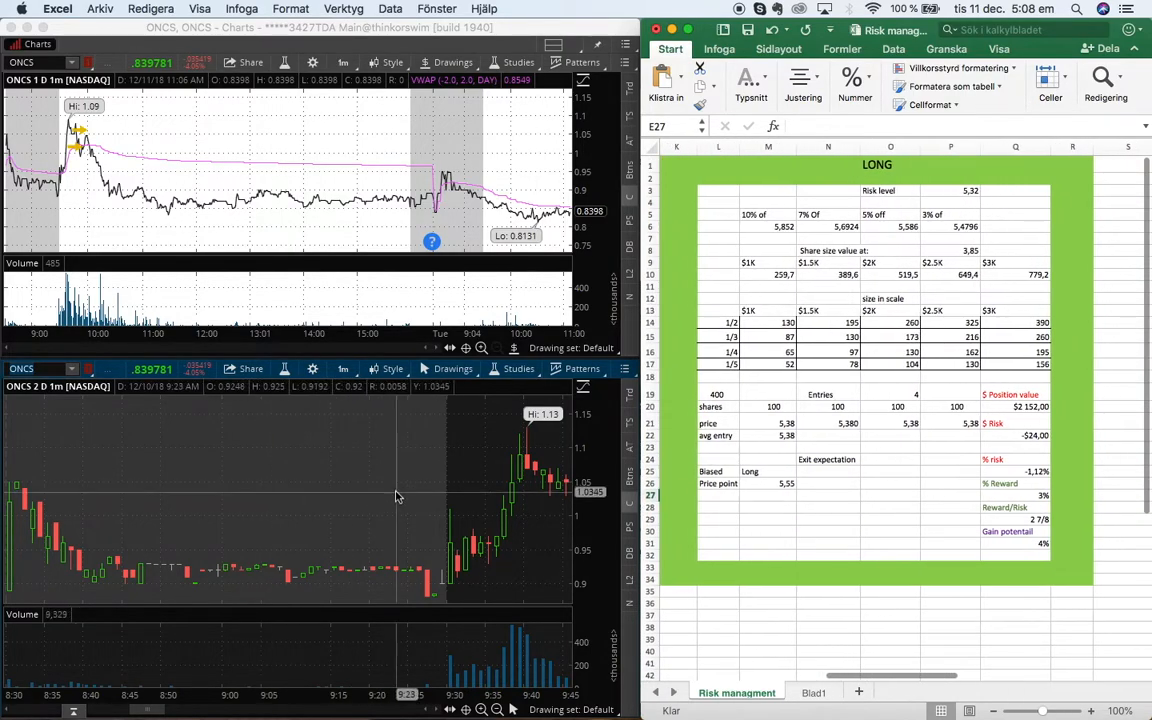
{"action": "left_click", "coordinate": [496, 709]}
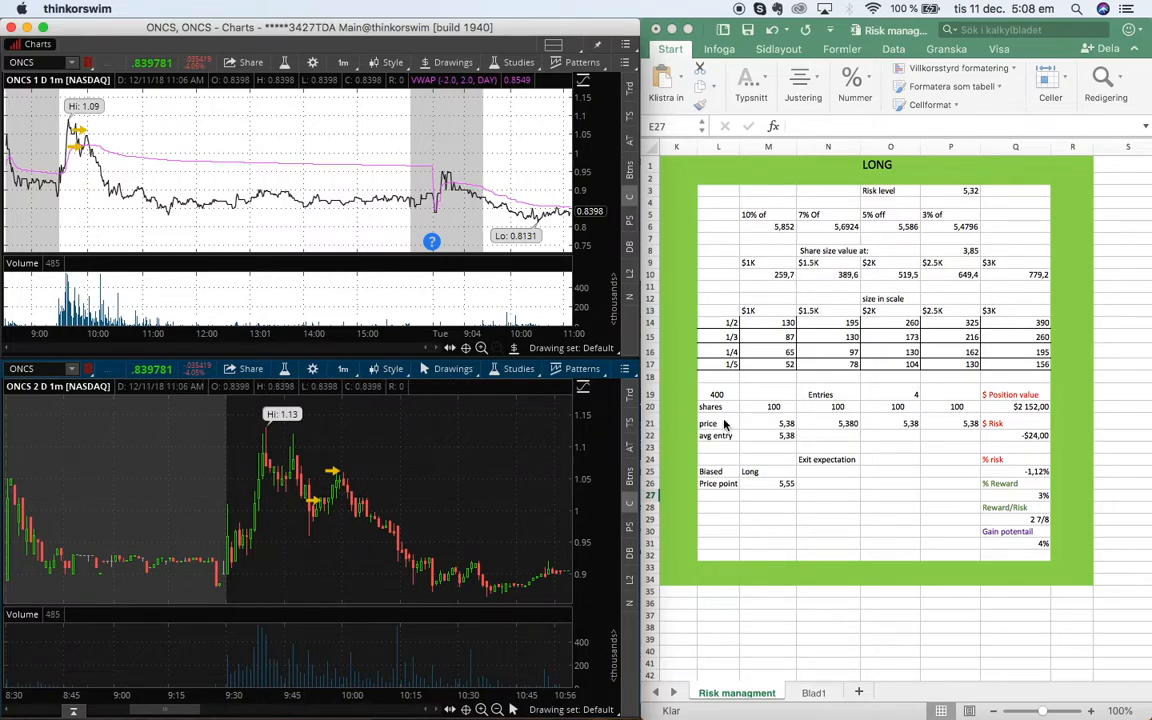
{"action": "left_click", "coordinate": [966, 199]}
{"action": "left_click", "coordinate": [958, 190]}
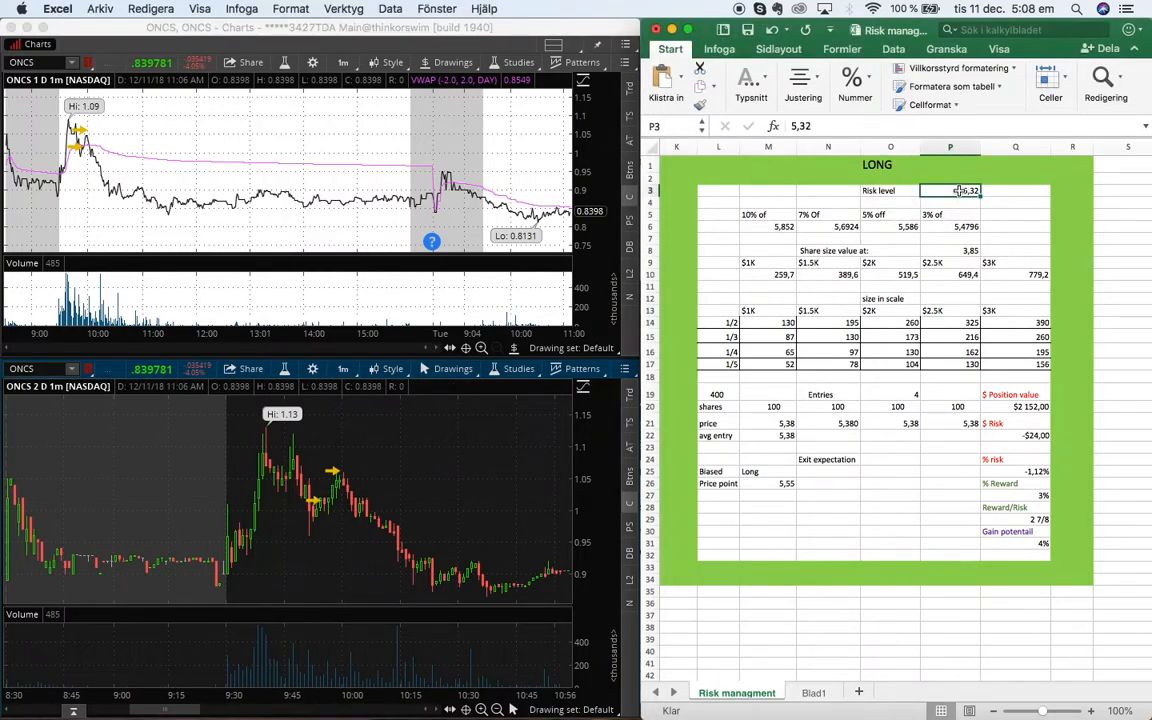
{"action": "type", "text": "1"}
{"action": "key", "text": "Return"}
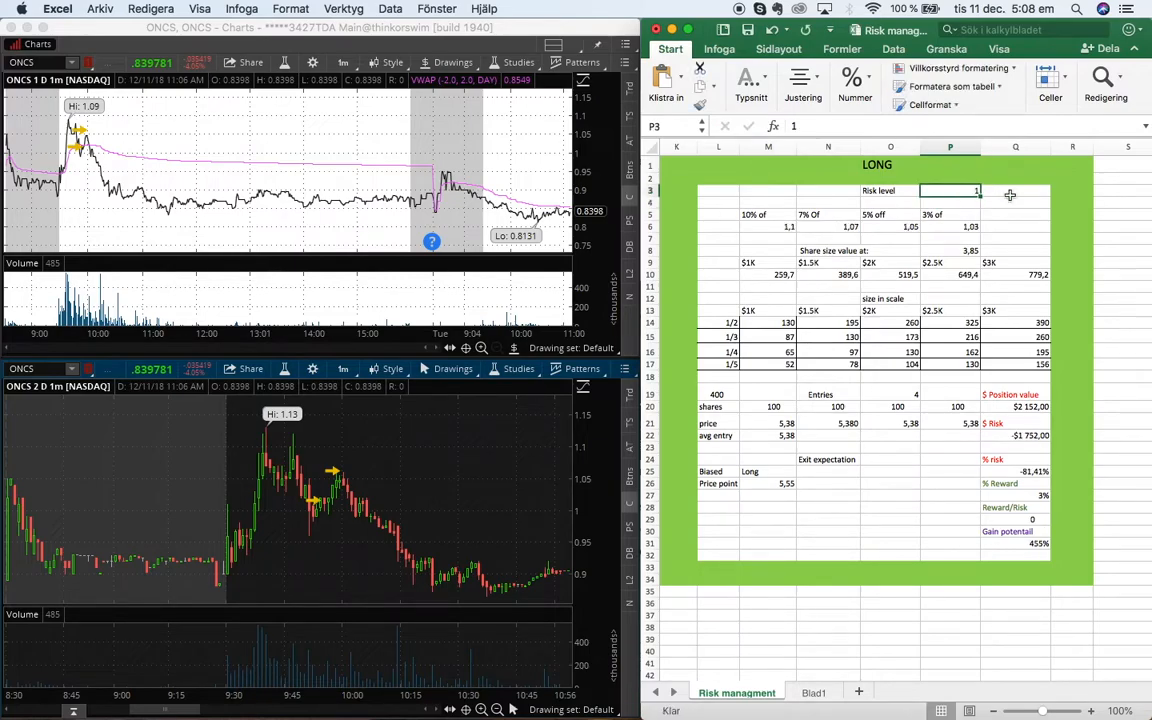
Inspect the 10% price formula and try a risk level of 3,75
{"action": "left_click", "coordinate": [767, 238]}
{"action": "left_click", "coordinate": [765, 226]}
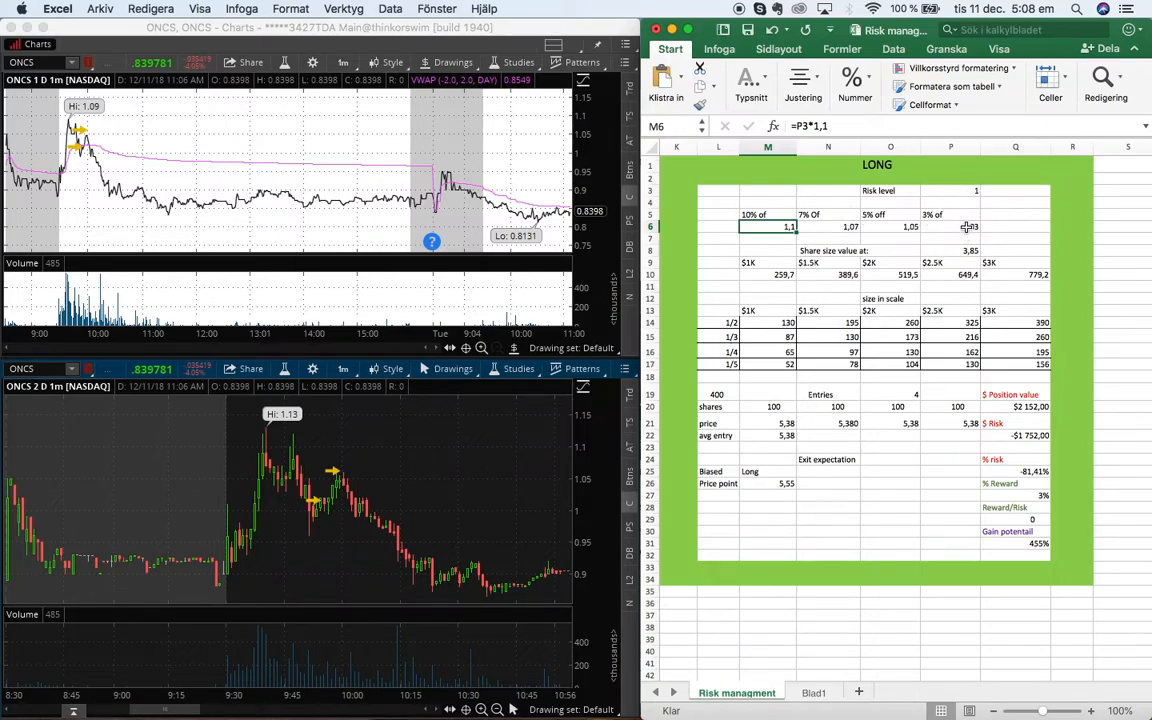
{"action": "left_click", "coordinate": [963, 190]}
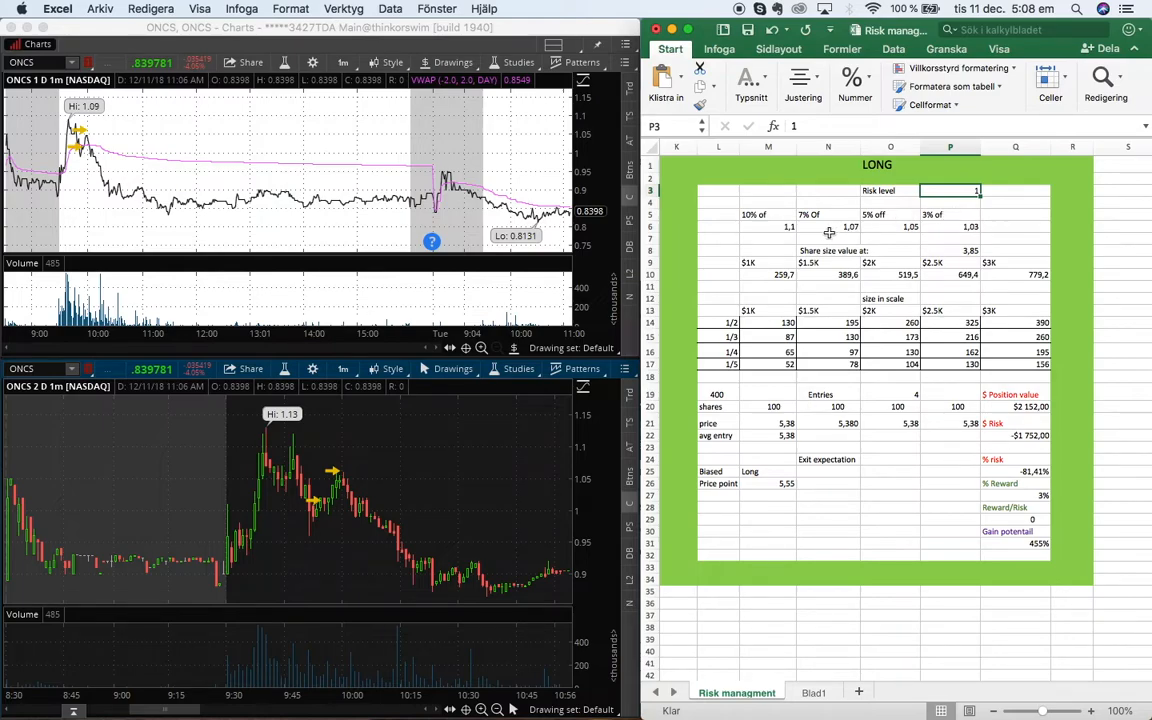
{"action": "type", "text": "5,"}
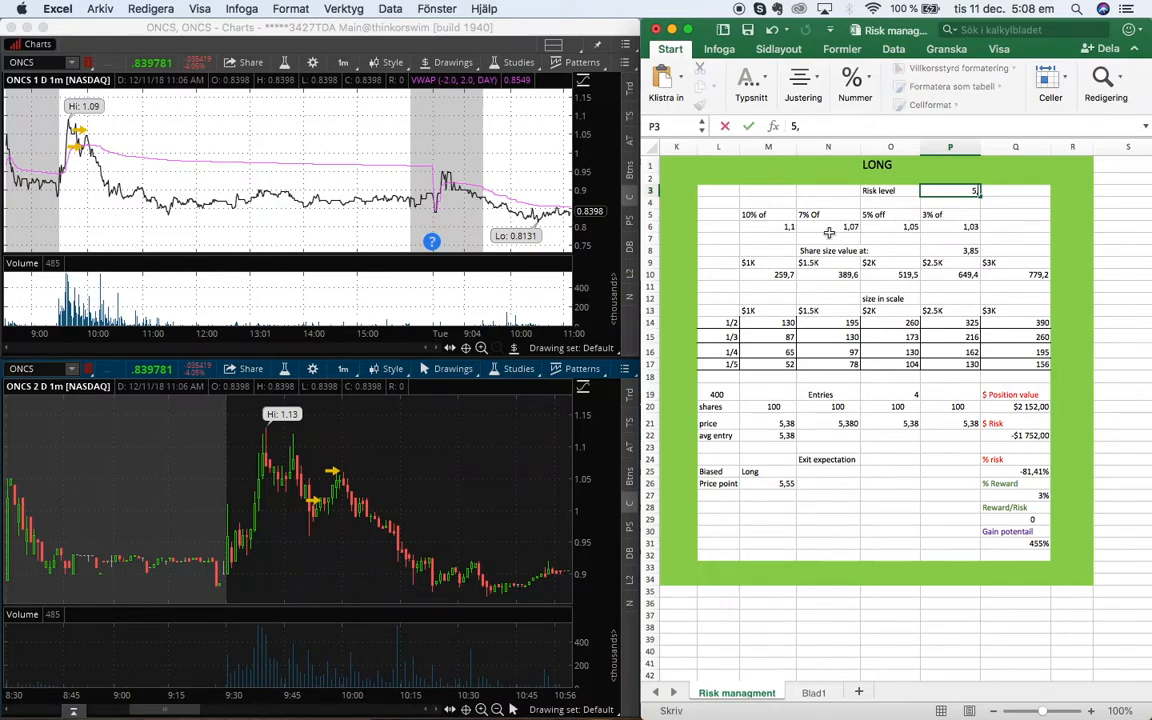
{"action": "key", "text": "BackSpace"}
{"action": "key", "text": "Return"}
{"action": "key", "text": "Up"}
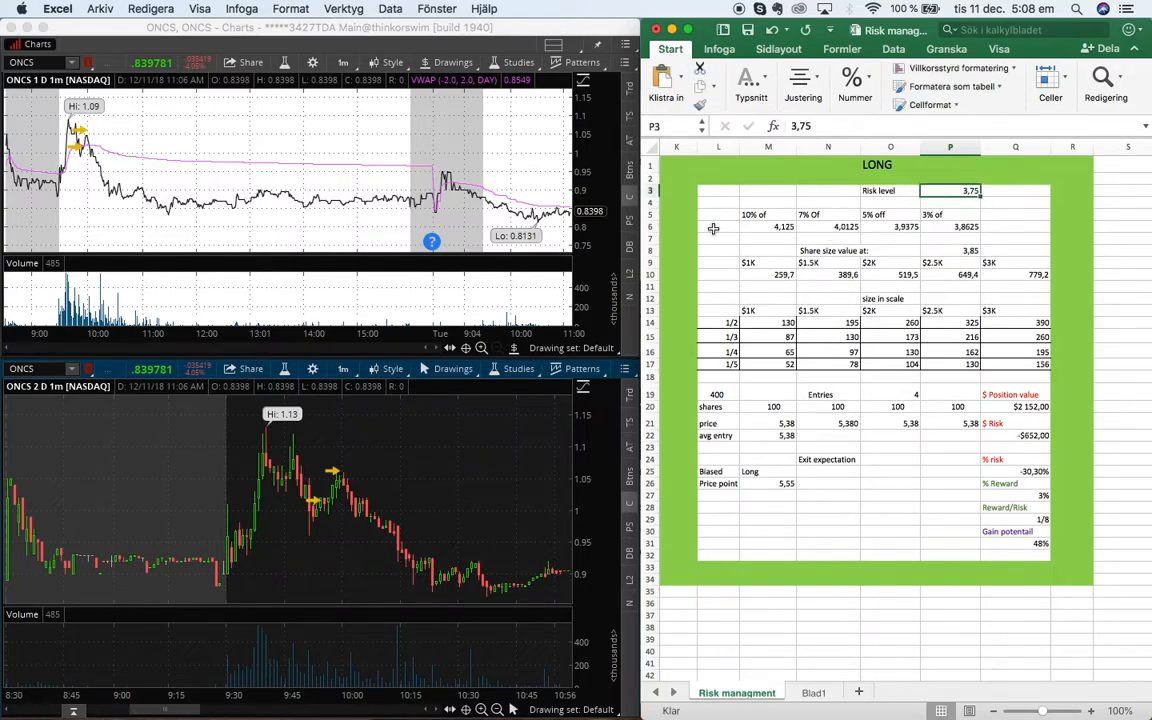
Restore the LONG risk level to 1
{"action": "left_click", "coordinate": [752, 227]}
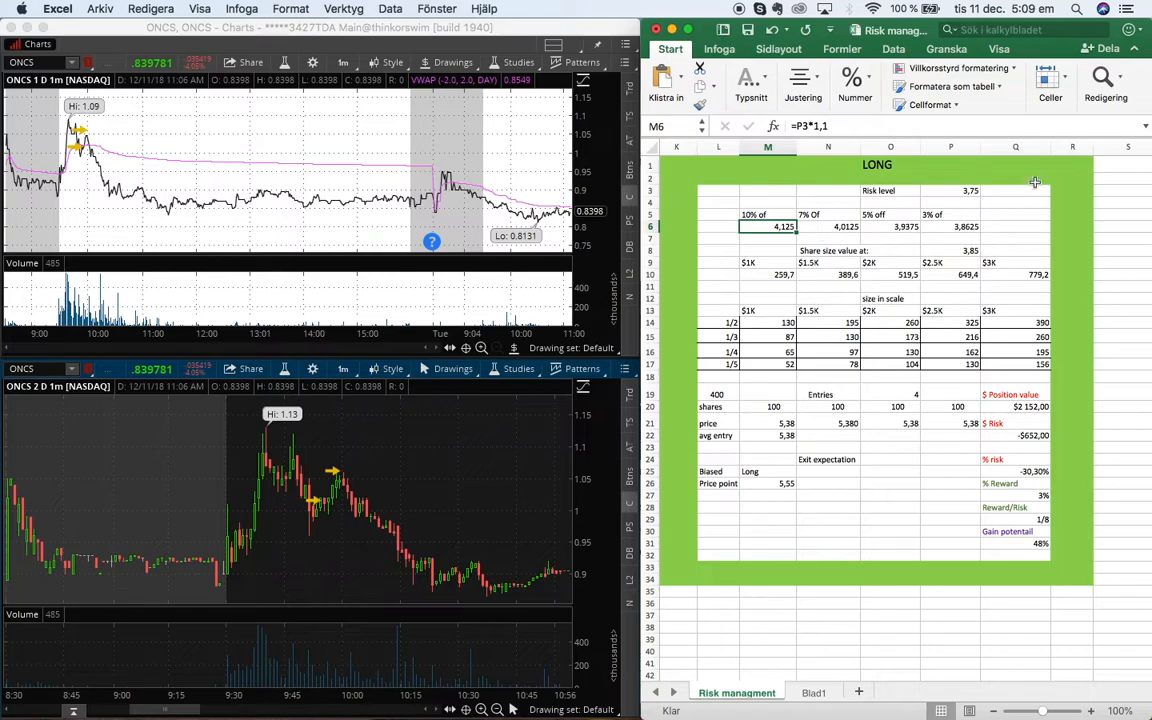
{"action": "left_click", "coordinate": [958, 190]}
{"action": "type", "text": "1,"}
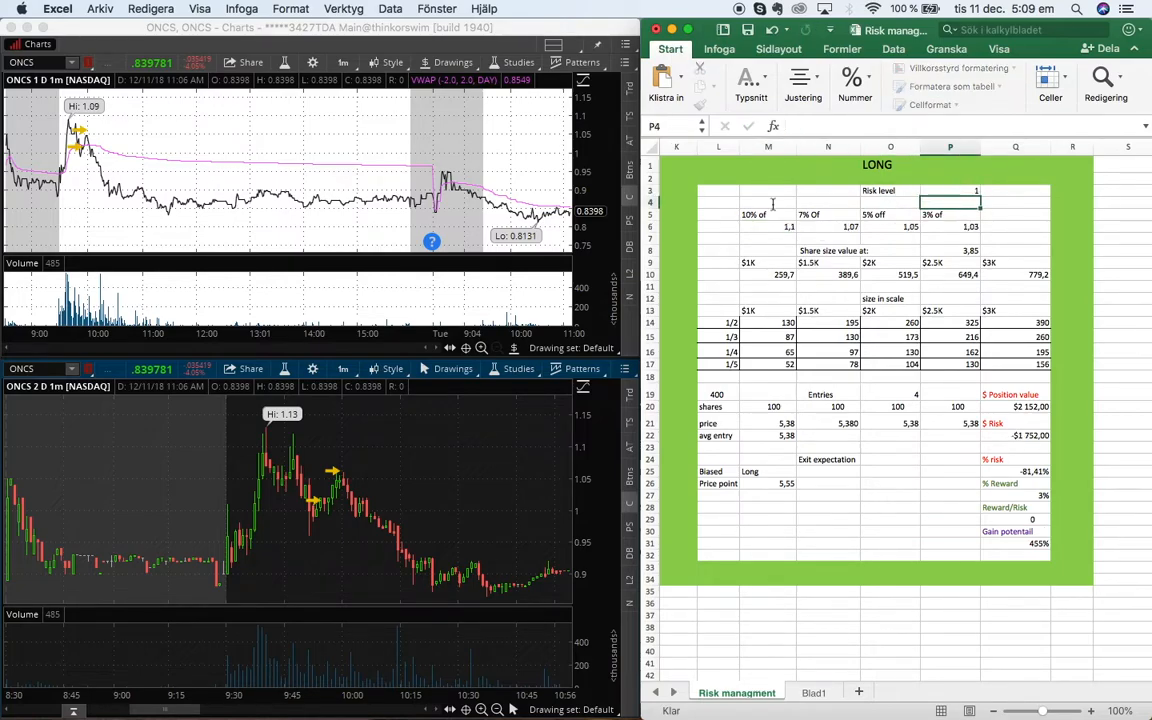
Clear the four entry prices in the LONG section's price row
{"action": "left_click", "coordinate": [862, 275]}
{"action": "scroll", "coordinate": [830, 320], "scroll_direction": "down", "scroll_amount": 5}
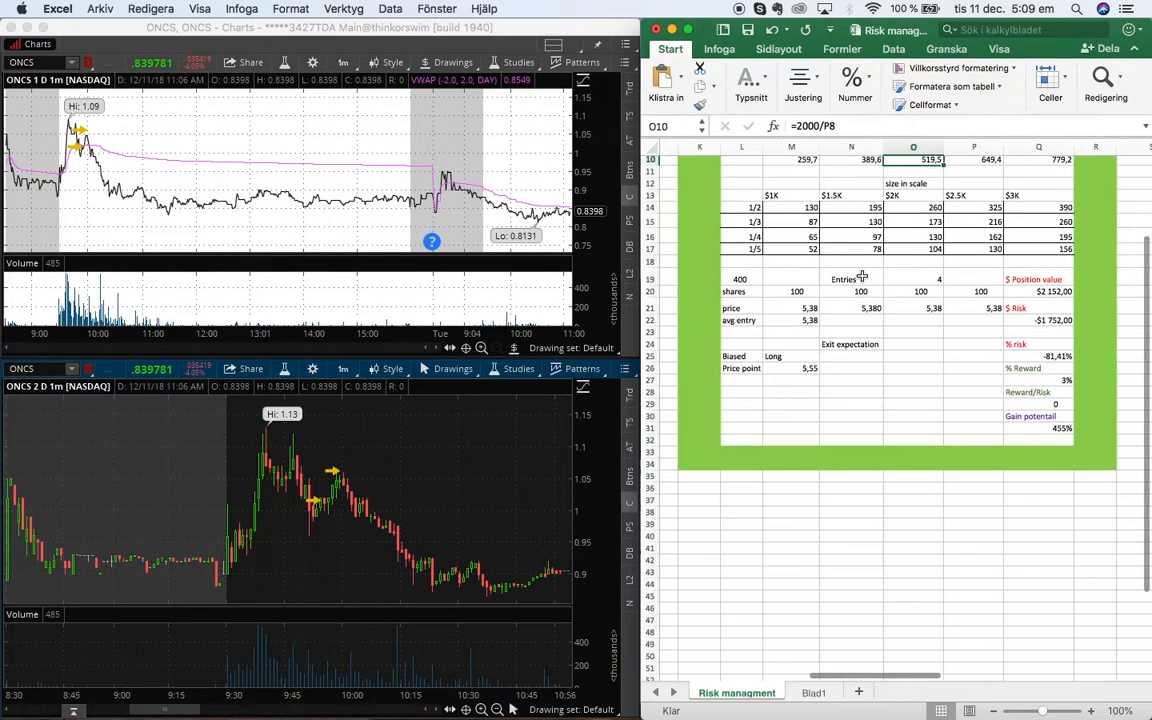
{"action": "scroll", "coordinate": [798, 360], "scroll_direction": "up", "scroll_amount": 2}
{"action": "left_click", "coordinate": [790, 348]}
{"action": "key", "text": "Delete"}
{"action": "key", "text": "Right"}
{"action": "key", "text": "Right"}
{"action": "key", "text": "Delete"}
{"action": "key", "text": "Left"}
{"action": "key", "text": "Delete"}
{"action": "key", "text": "Right"}
{"action": "key", "text": "Right"}
{"action": "key", "text": "Delete"}
{"action": "key", "text": "Left"}
{"action": "key", "text": "Left"}
{"action": "key", "text": "Left"}
{"action": "key", "text": "Up"}
{"action": "key", "text": "Down"}
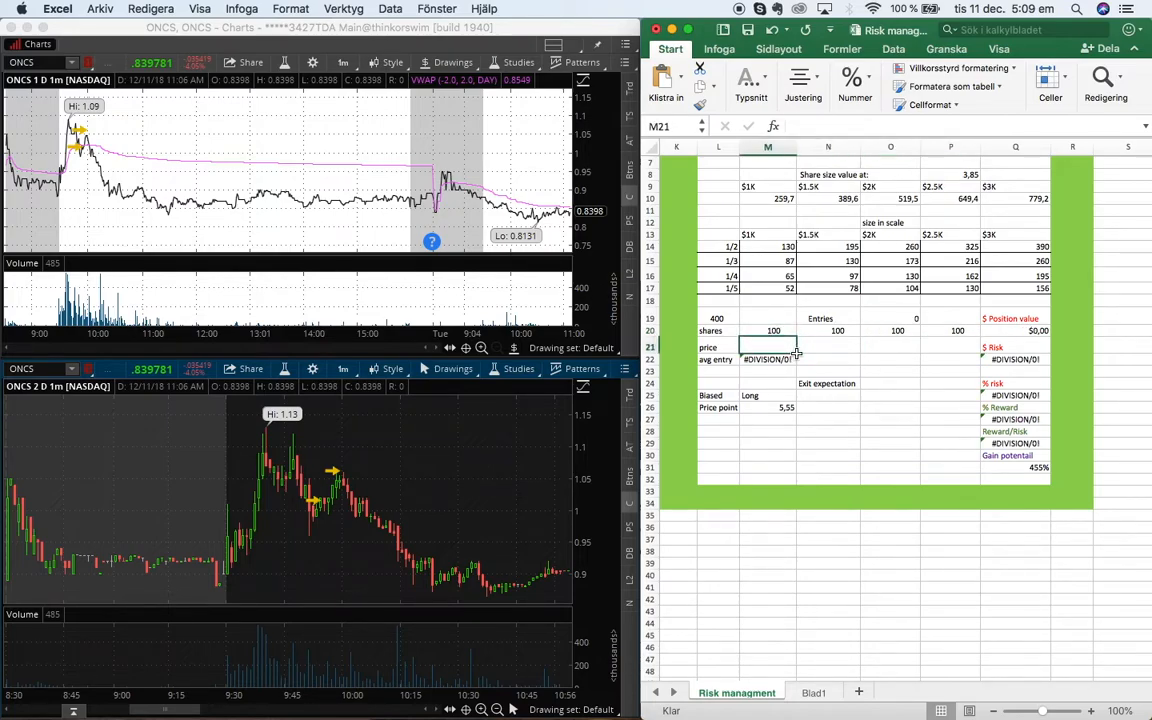
Enter 1,03 as the first long entry price
{"action": "type", "text": "1,02"}
{"action": "key", "text": "Tab"}
{"action": "type", "text": "1,"}
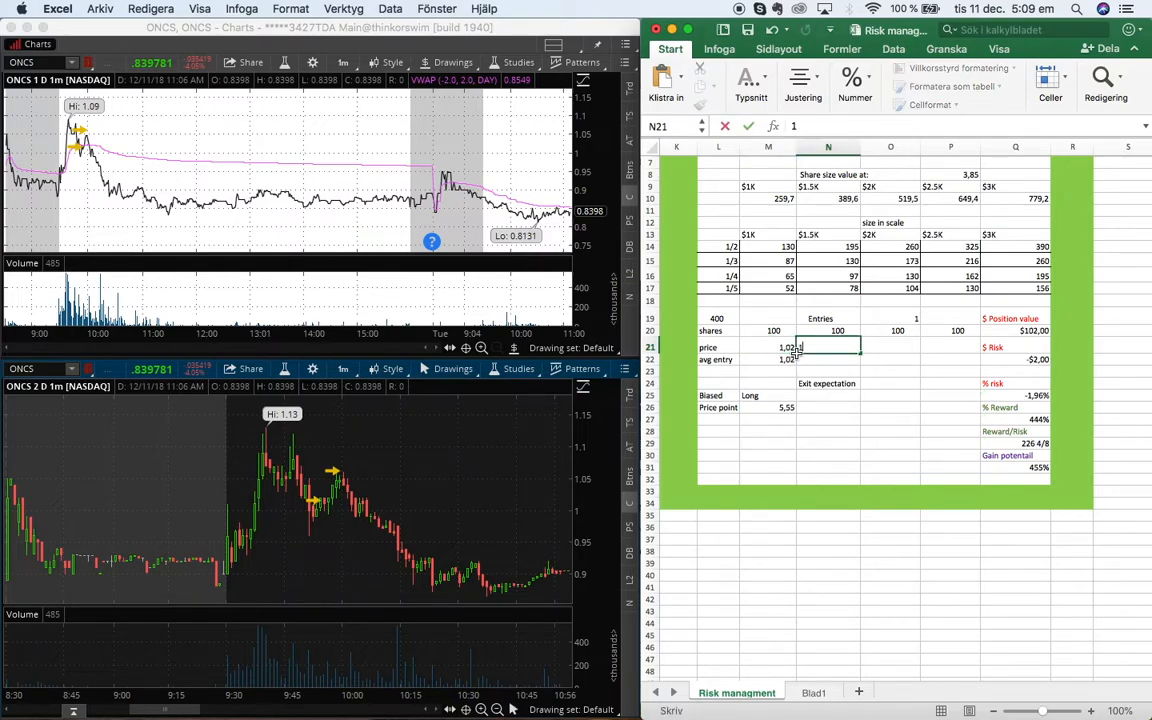
{"action": "key", "text": "BackSpace"}
{"action": "key", "text": "Left"}
{"action": "type", "text": "1,03"}
{"action": "key", "text": "Right"}
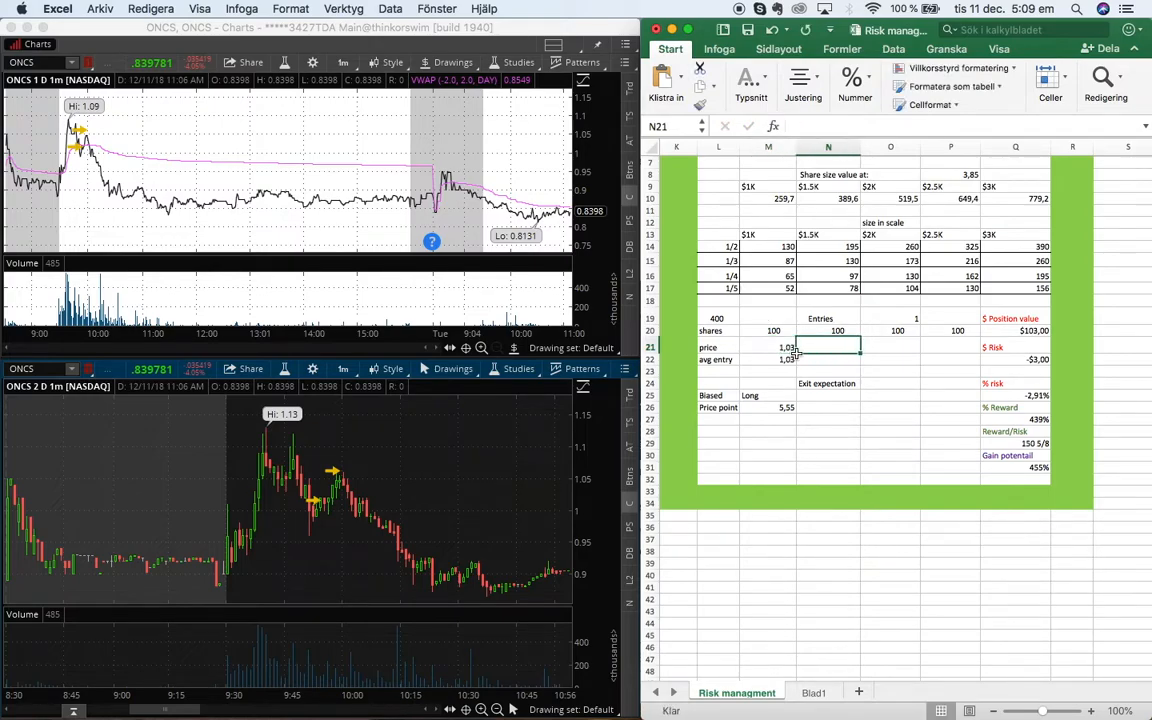
Enter the remaining long entry prices 1,02, 1,00 and 1,06
{"action": "type", "text": "1,02"}
{"action": "key", "text": "Right"}
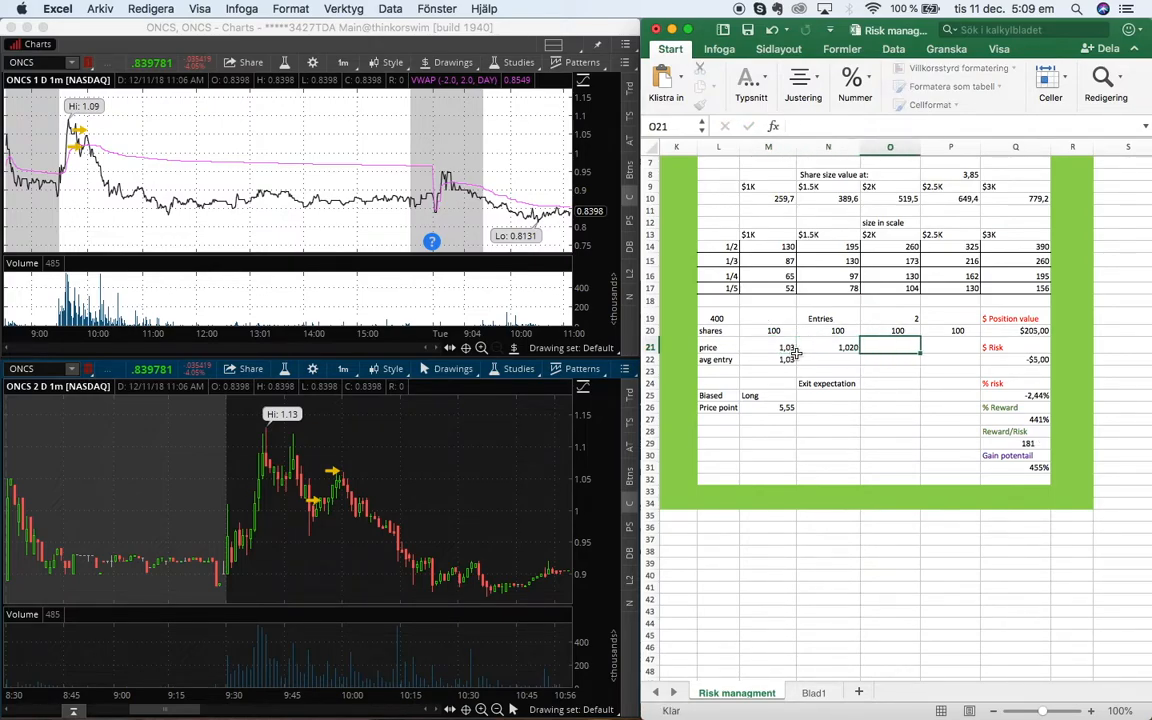
{"action": "type", "text": ",00"}
{"action": "key", "text": "Right"}
{"action": "type", "text": ","}
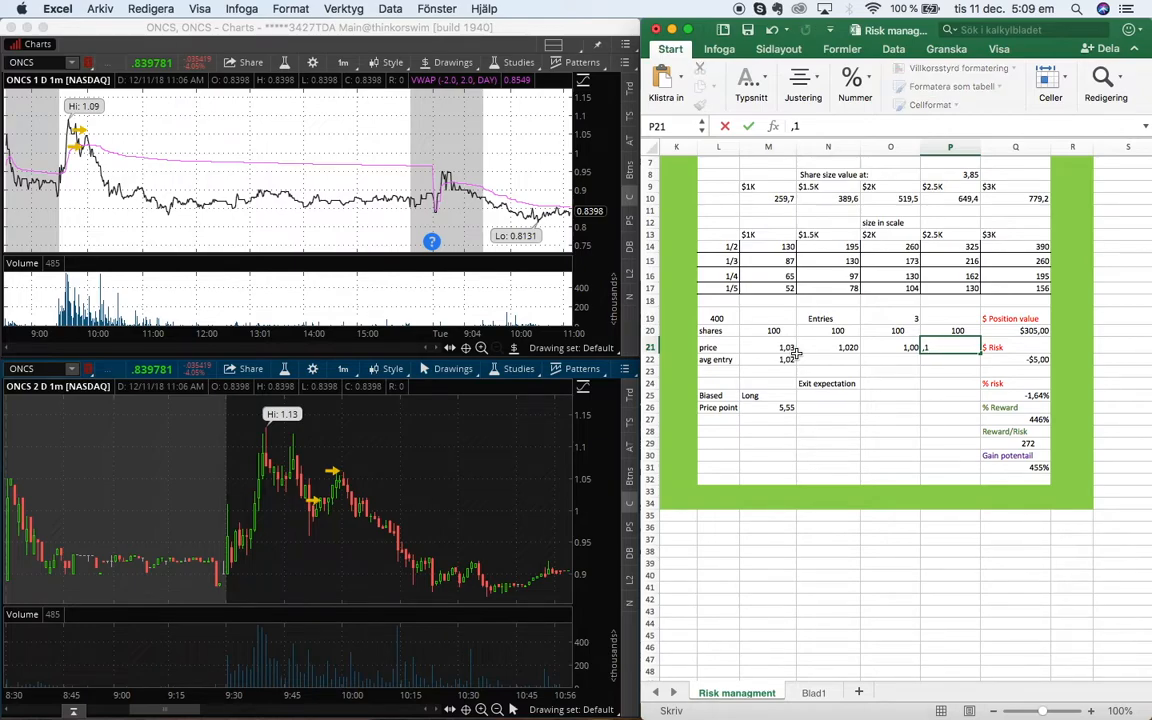
{"action": "key", "text": "BackSpace"}
{"action": "type", "text": "1,06"}
{"action": "key", "text": "Right"}
Set the LONG exit price point to 1,12
{"action": "left_click", "coordinate": [780, 360]}
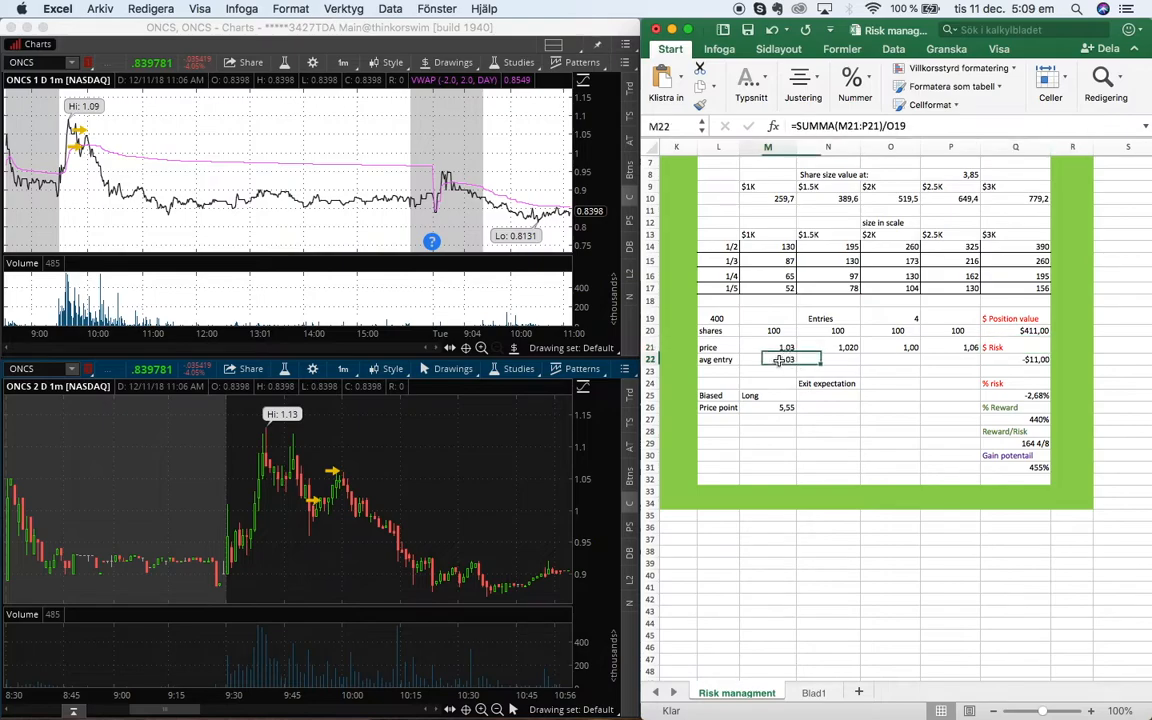
{"action": "left_click", "coordinate": [785, 408]}
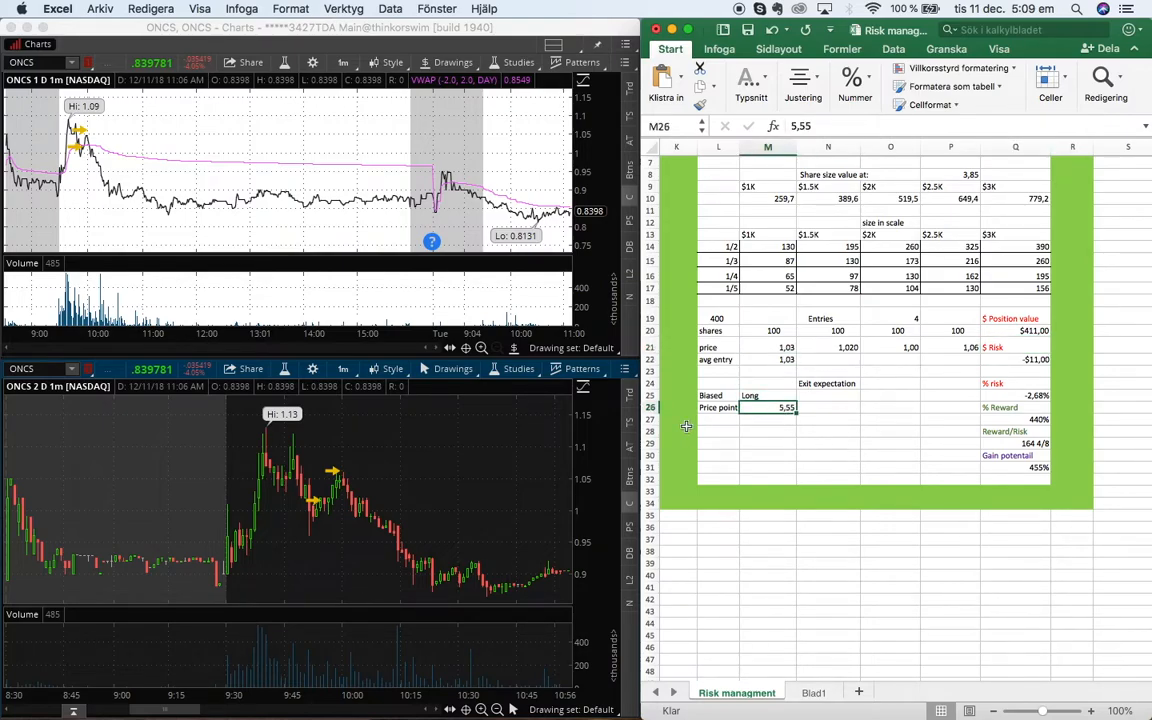
{"action": "key", "text": "Delete"}
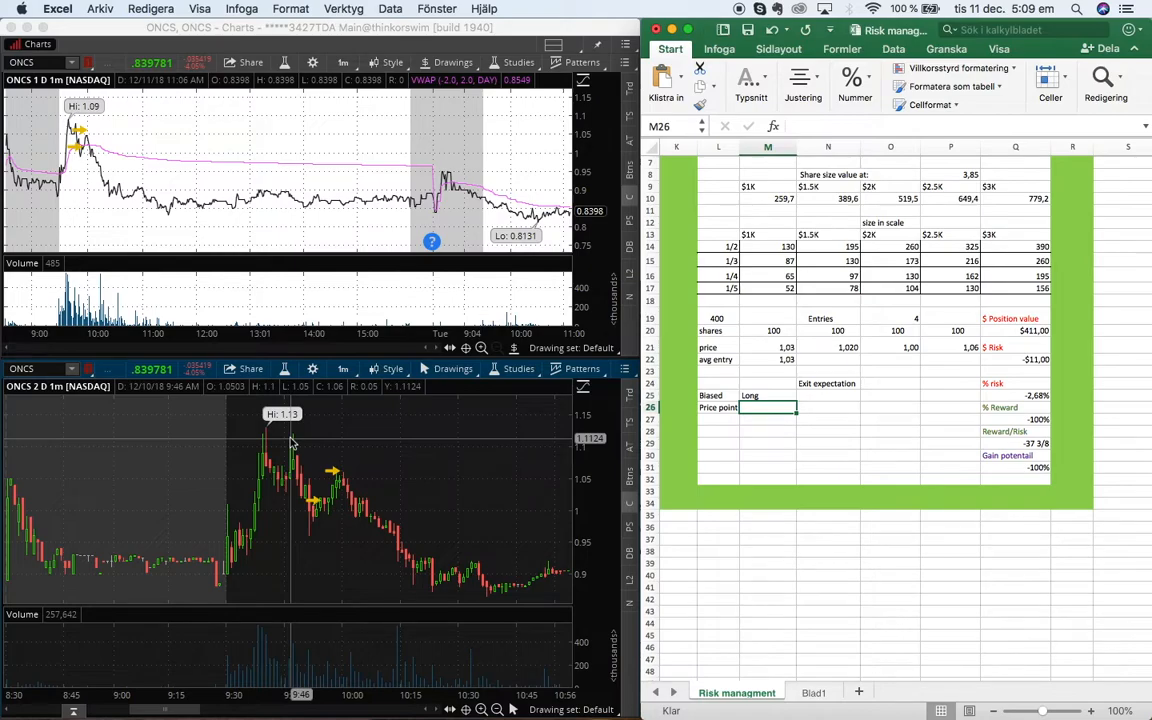
{"action": "type", "text": "1,12"}
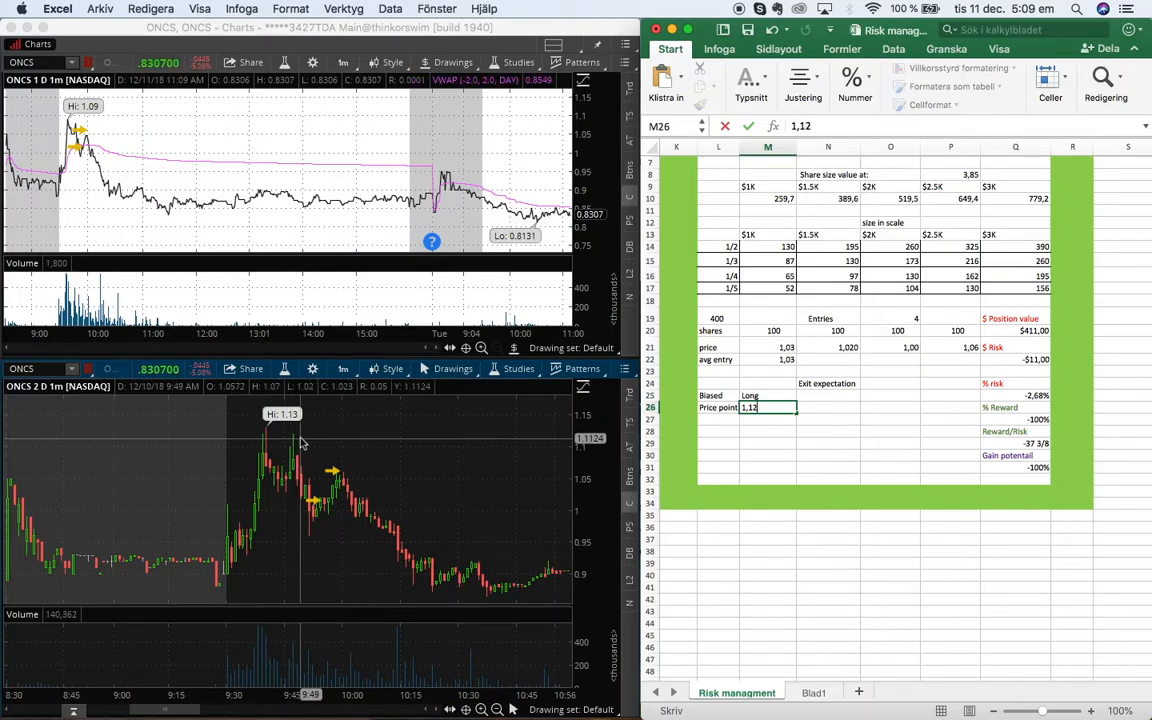
{"action": "left_click", "coordinate": [886, 407]}
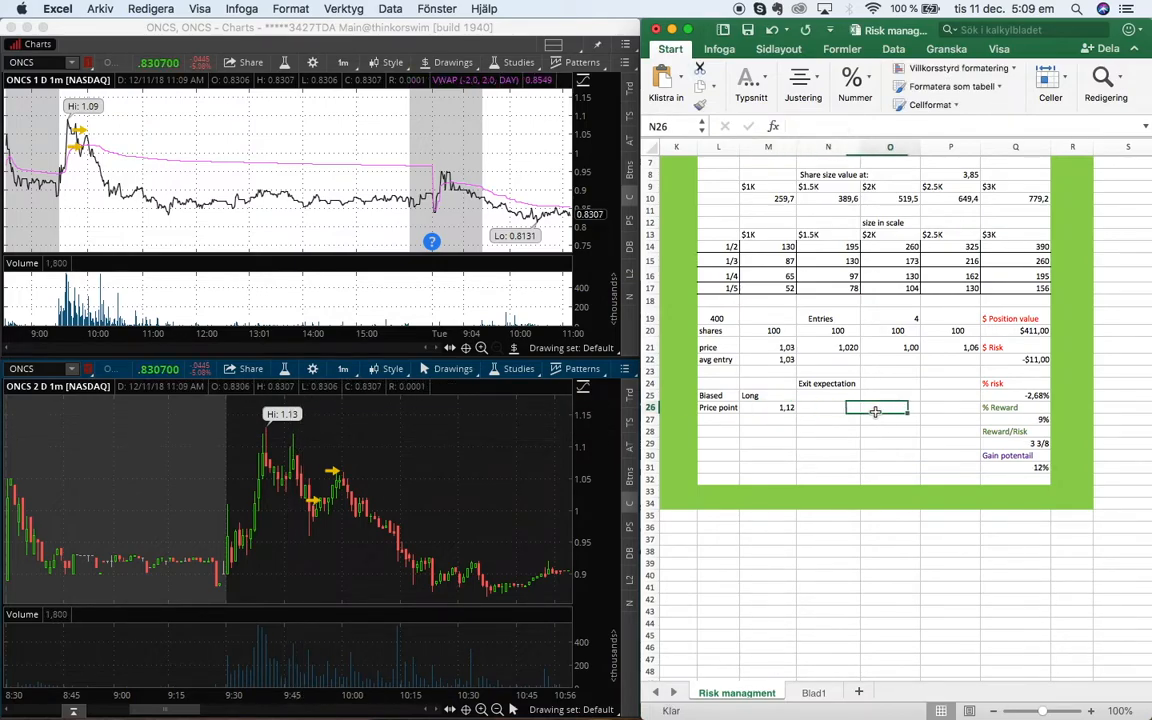
Examine the formulas behind % risk, % Reward and Gain potential in the LONG section
{"action": "left_click", "coordinate": [1018, 396]}
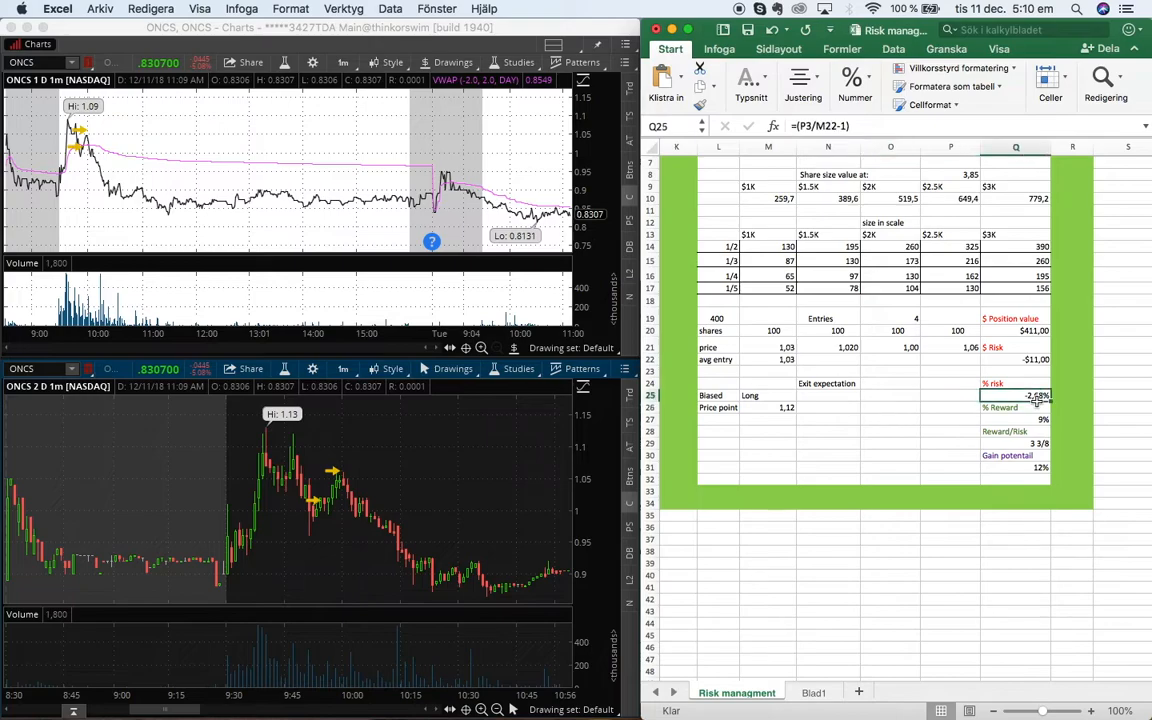
{"action": "left_click", "coordinate": [1023, 420]}
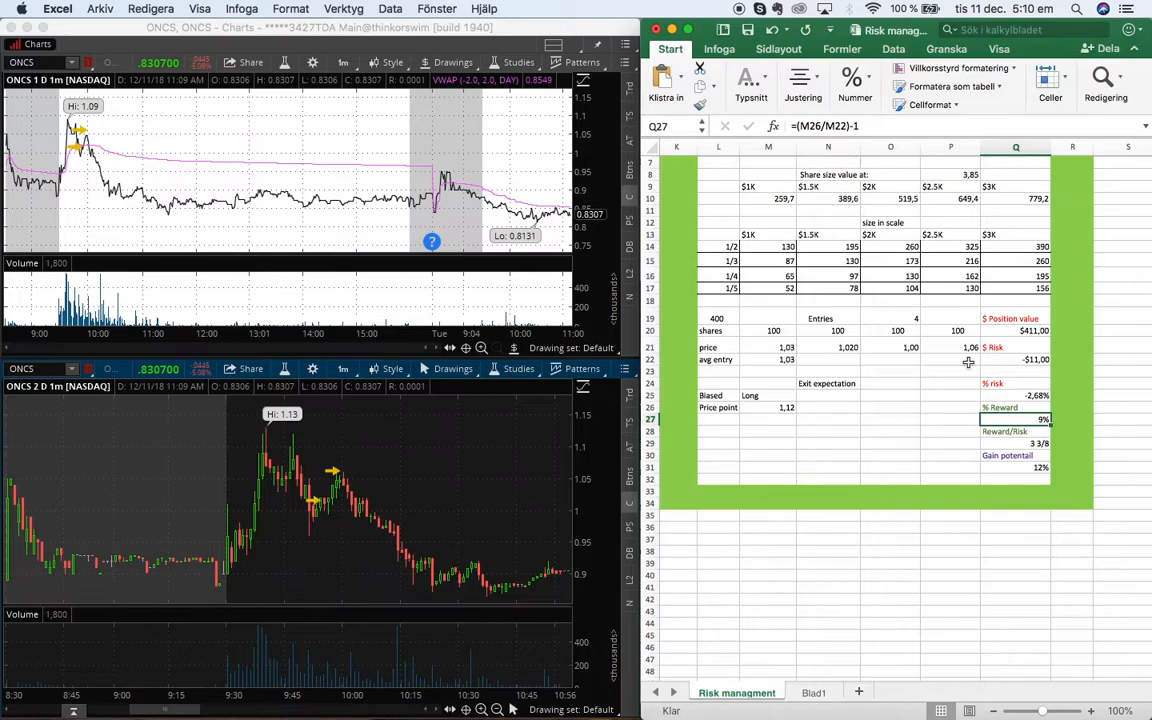
{"action": "left_click", "coordinate": [990, 468]}
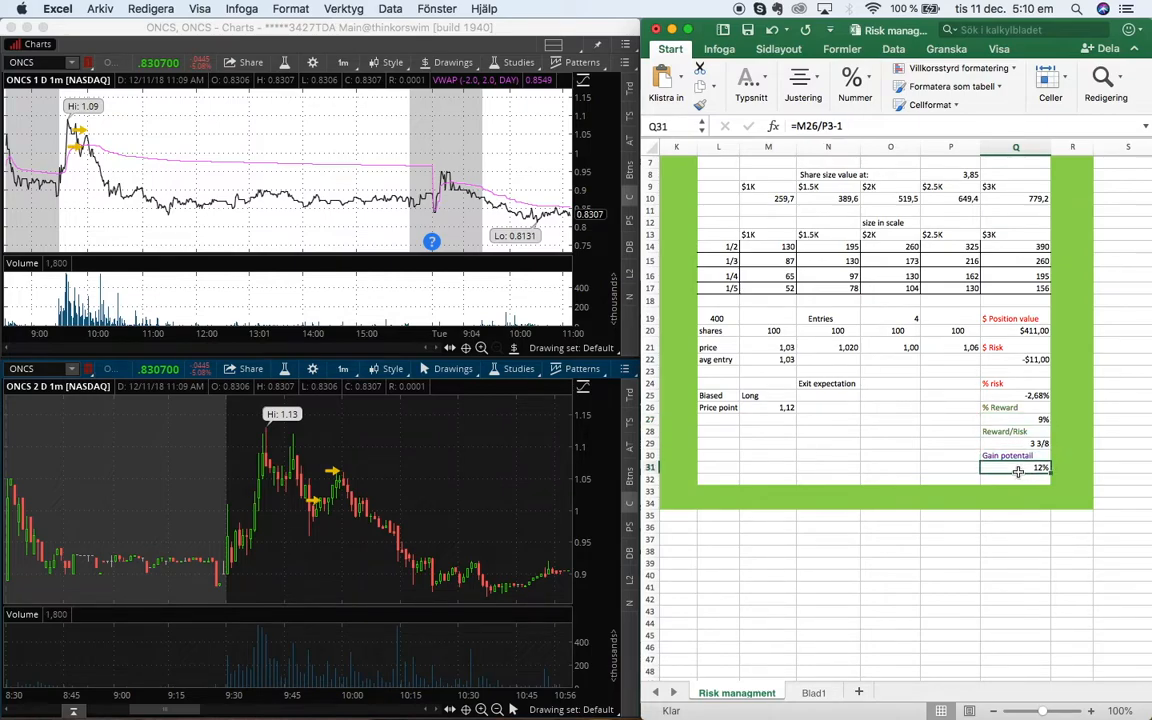
{"action": "scroll", "coordinate": [910, 453], "scroll_direction": "up", "scroll_amount": 3}
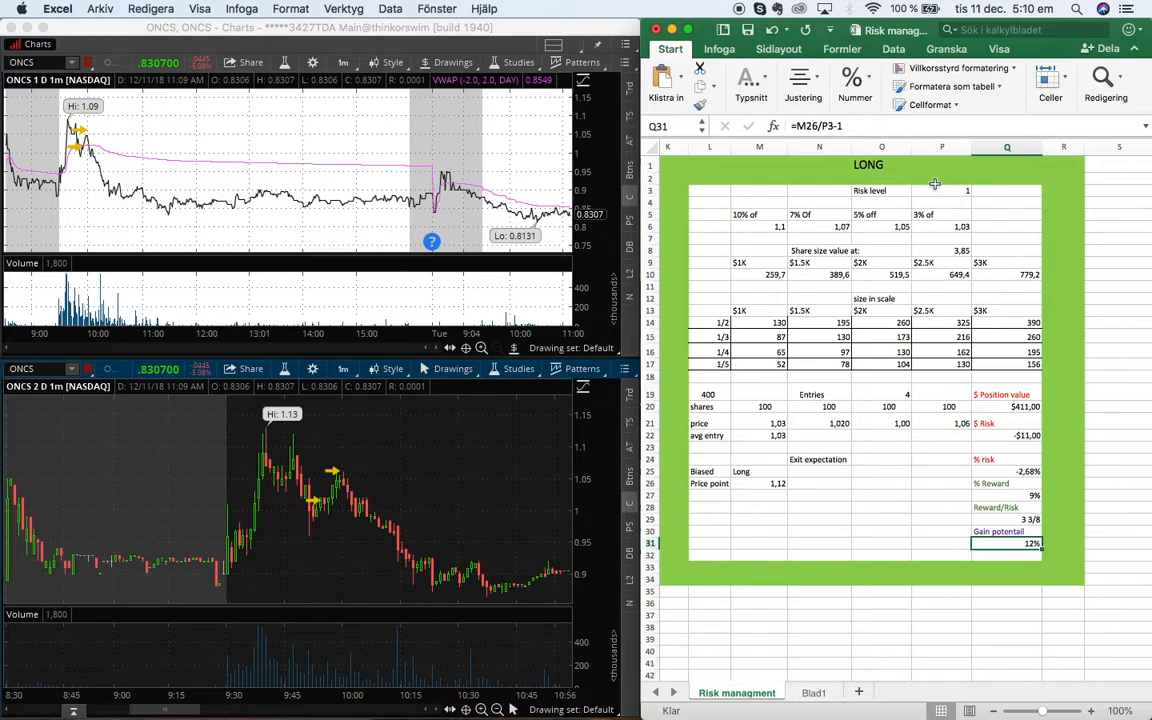
{"action": "left_click", "coordinate": [878, 125]}
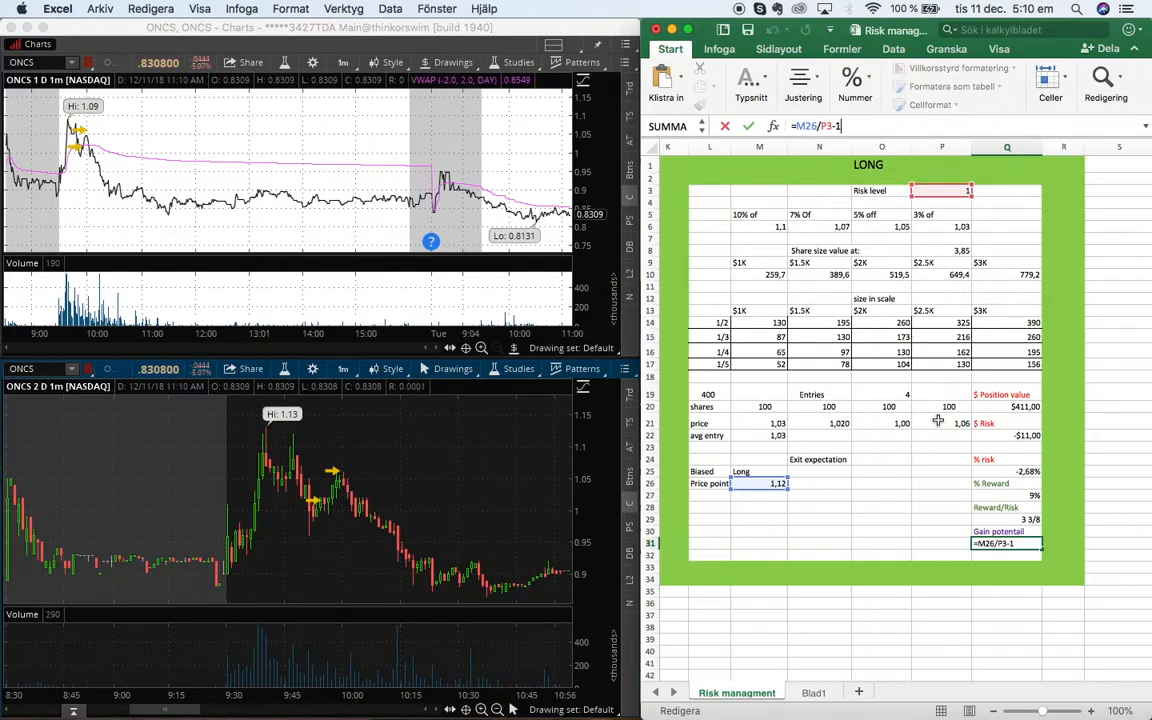
{"action": "left_click", "coordinate": [928, 458]}
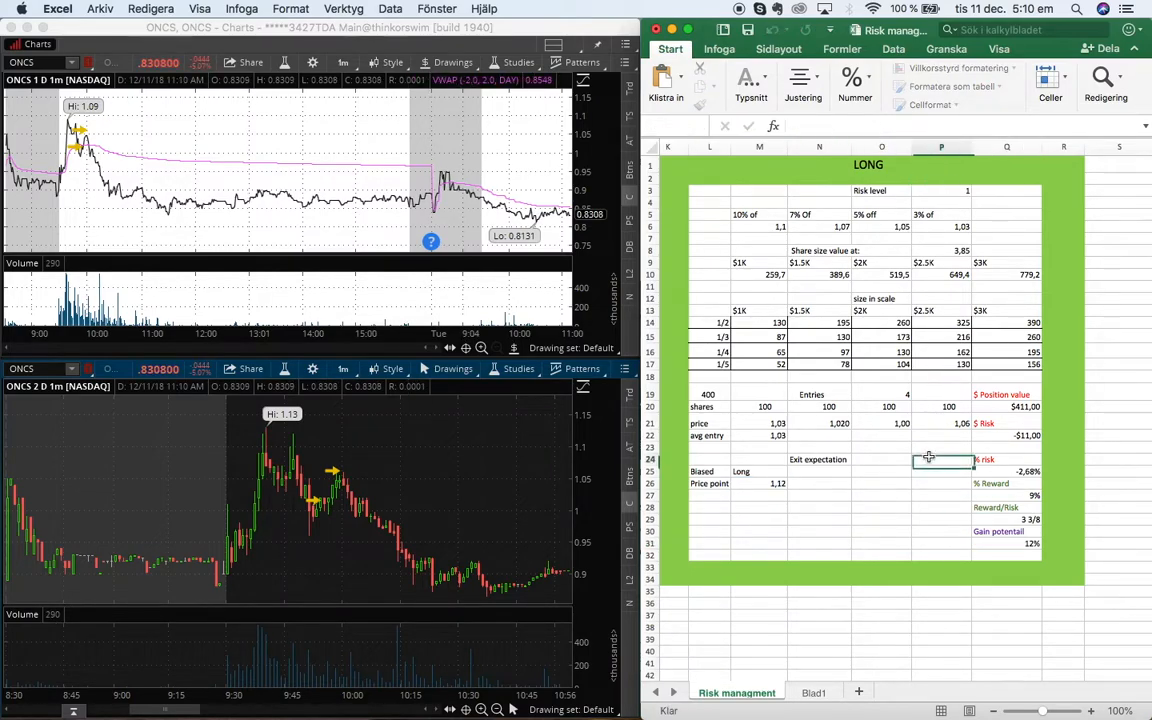
{"action": "left_click", "coordinate": [1005, 543]}
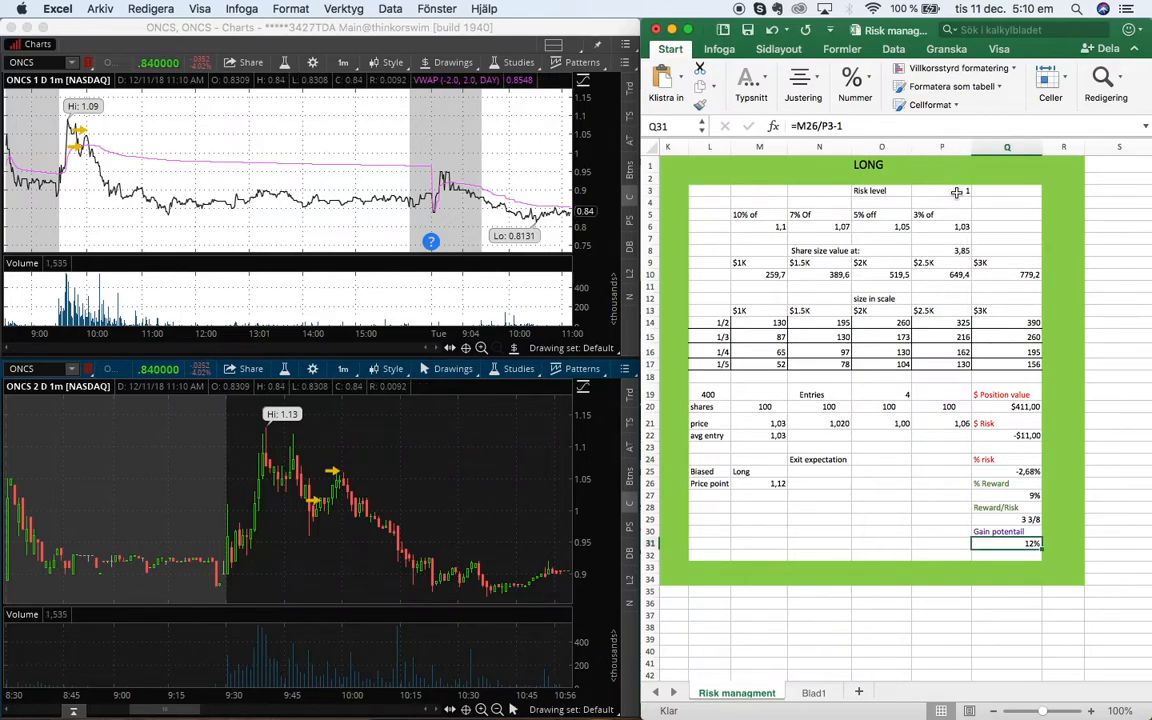
{"action": "left_click", "coordinate": [777, 484]}
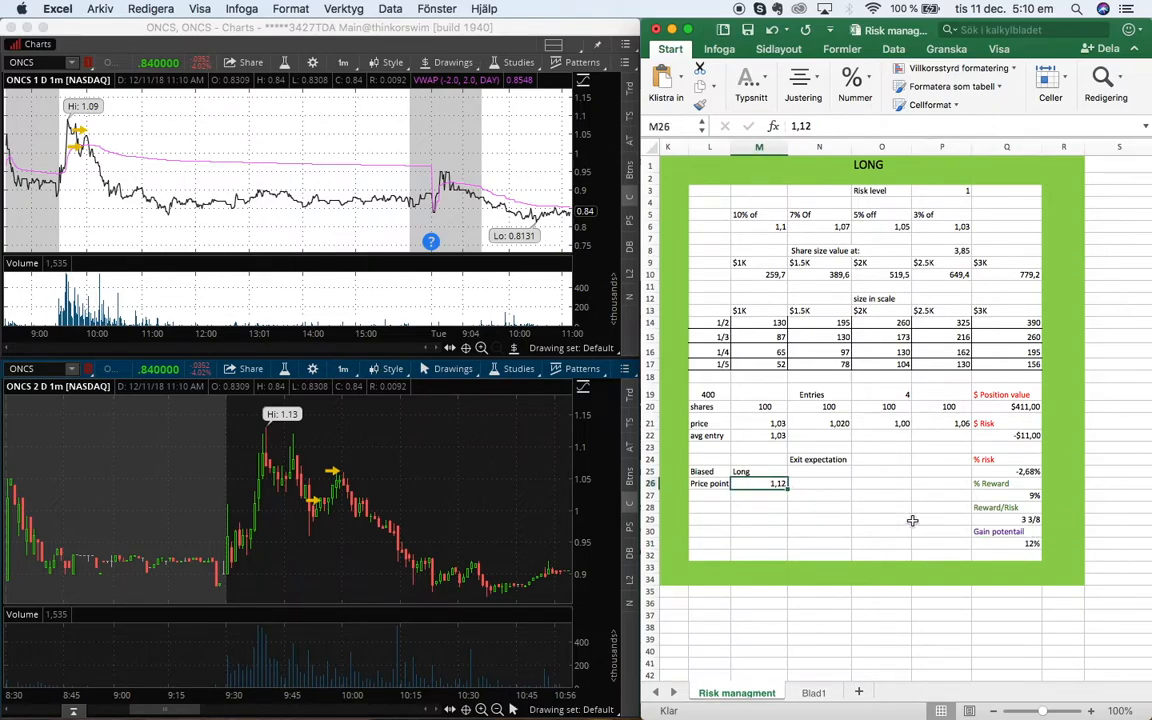
Return to the SHORT section and review its Drop from risk formula, risk level and price point
{"action": "scroll", "coordinate": [912, 520], "scroll_direction": "left", "scroll_amount": 10}
{"action": "scroll", "coordinate": [912, 520], "scroll_direction": "left", "scroll_amount": 2}
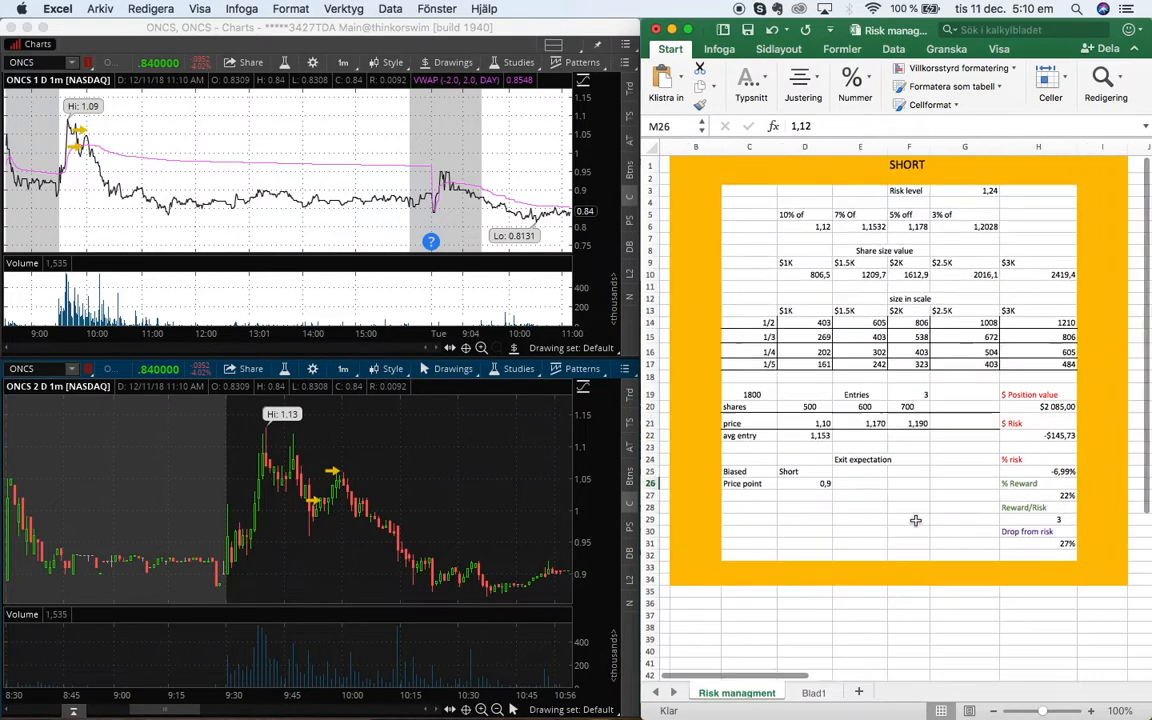
{"action": "left_click", "coordinate": [981, 531]}
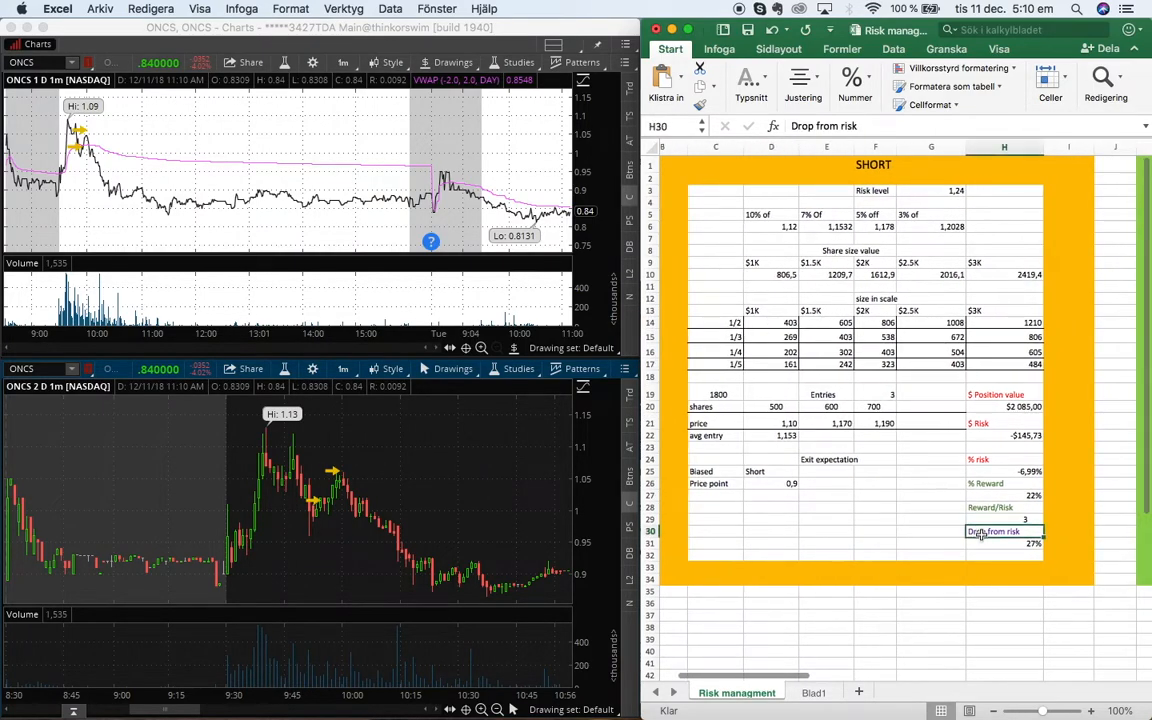
{"action": "left_click", "coordinate": [985, 543]}
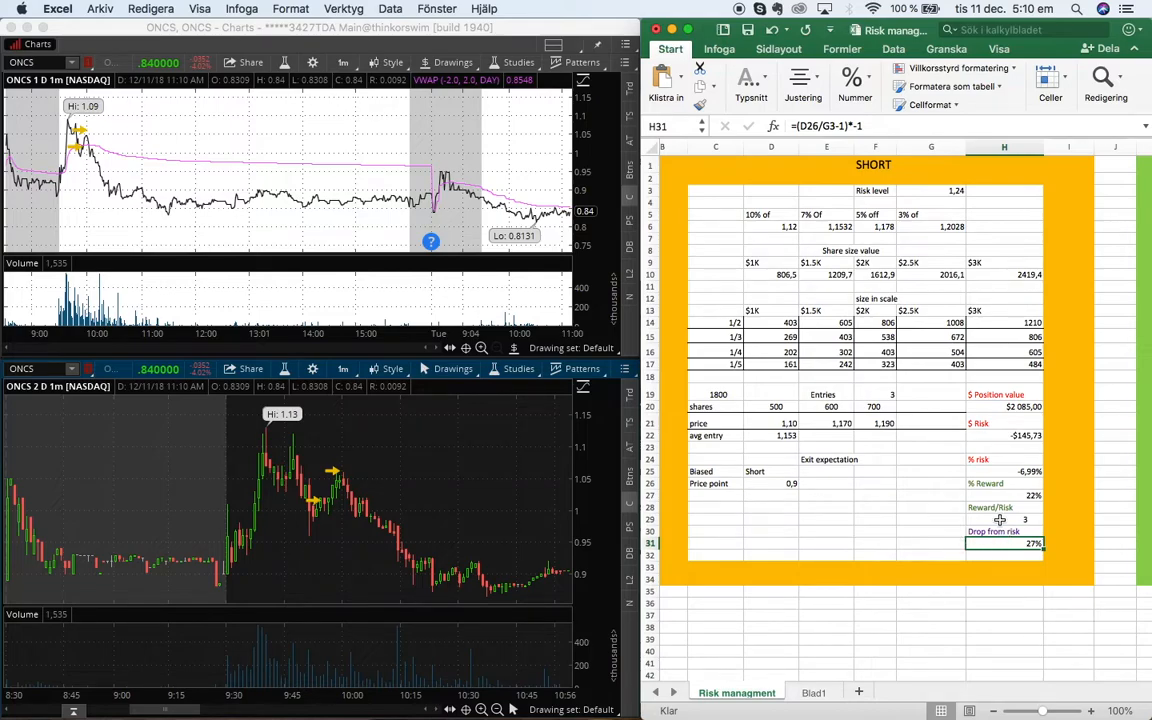
{"action": "left_click", "coordinate": [951, 193]}
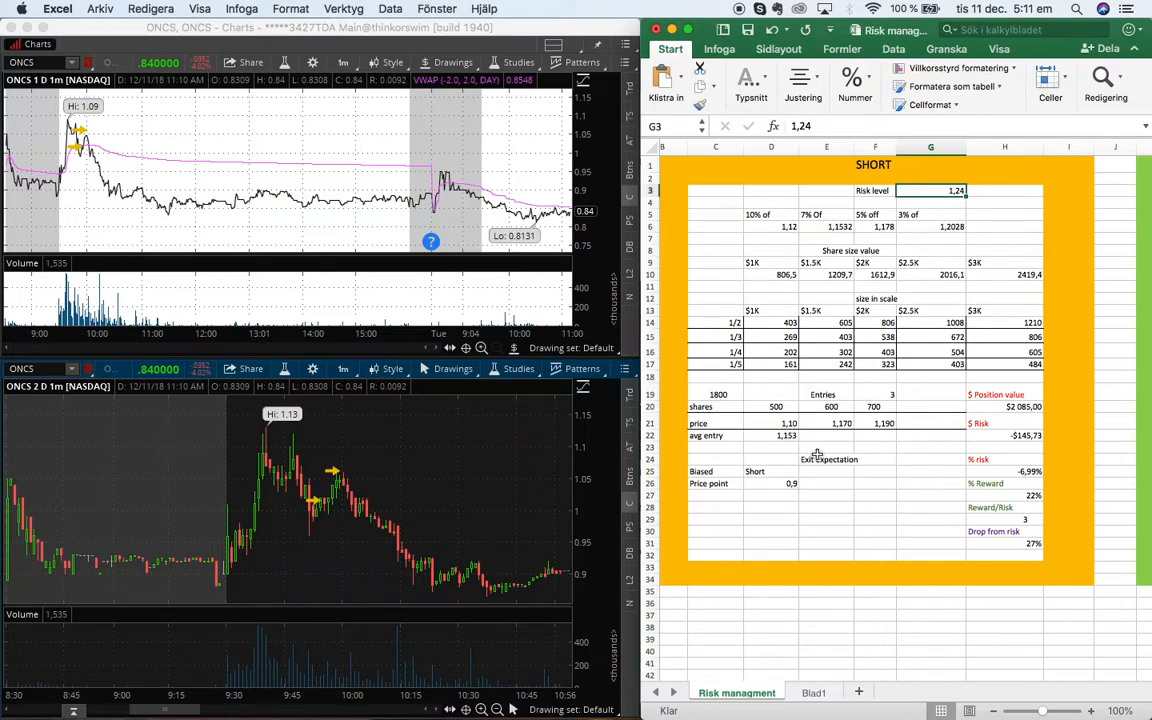
{"action": "left_click", "coordinate": [786, 484]}
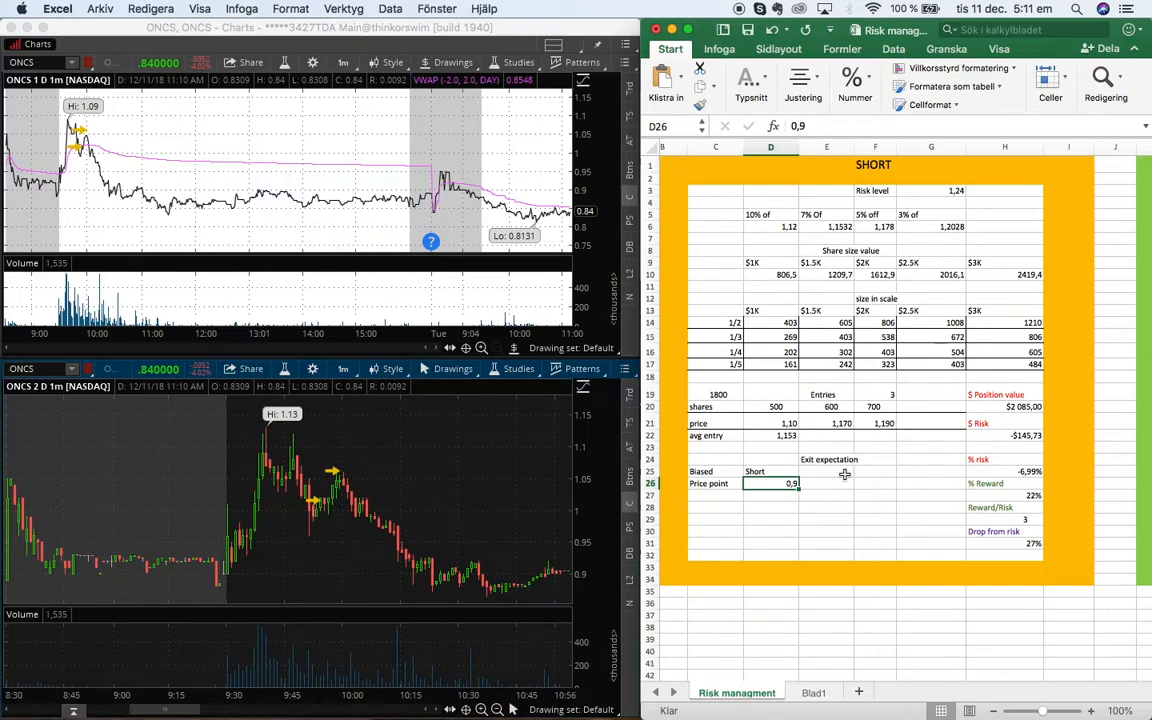
{"action": "left_click", "coordinate": [869, 507]}
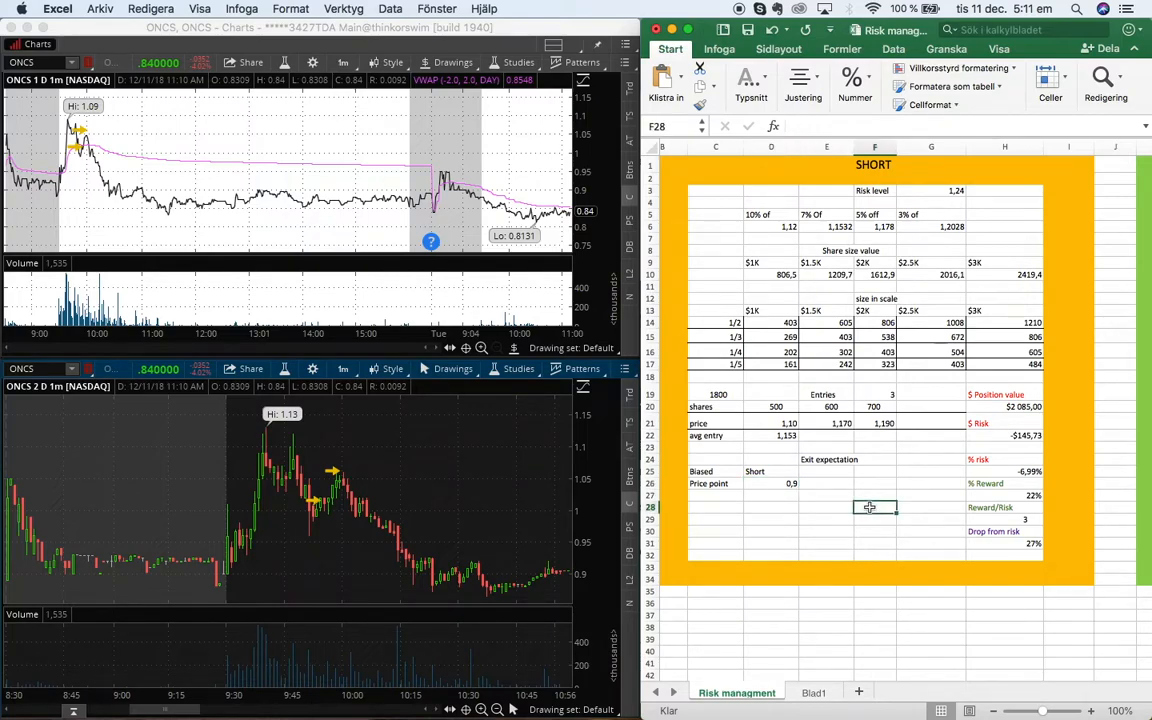
Set the SHORT price point to 0,5
{"action": "left_click", "coordinate": [791, 483]}
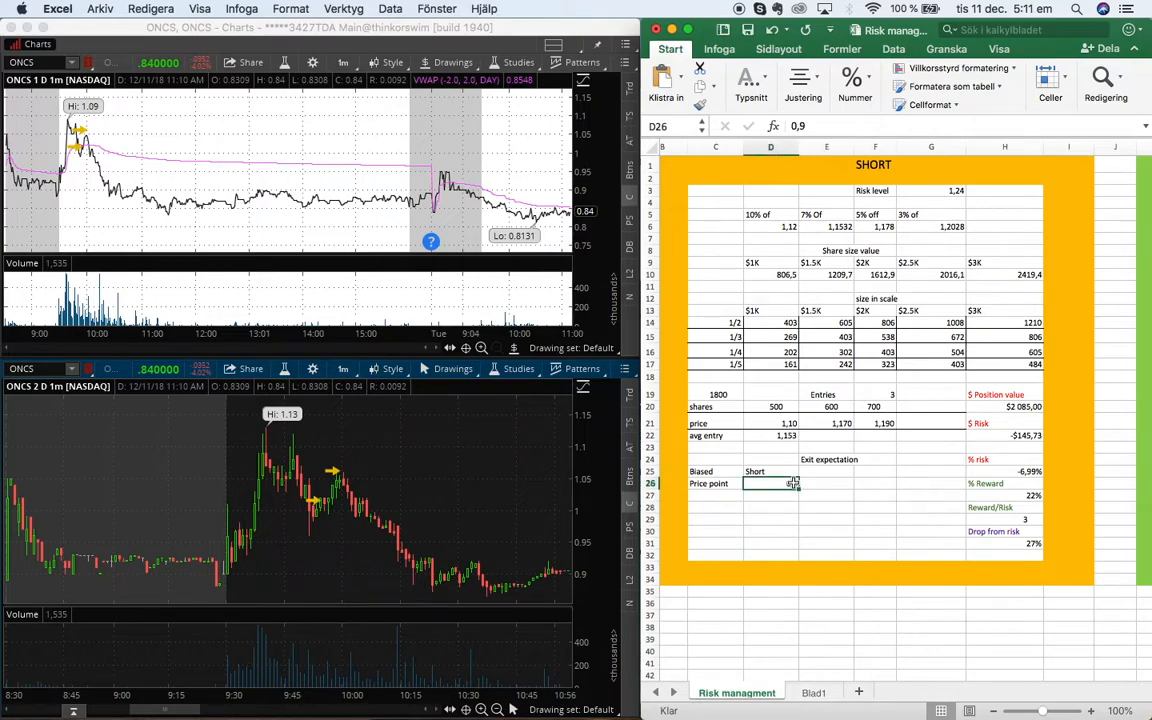
{"action": "type", "text": "0,5"}
{"action": "key", "text": "Tab"}
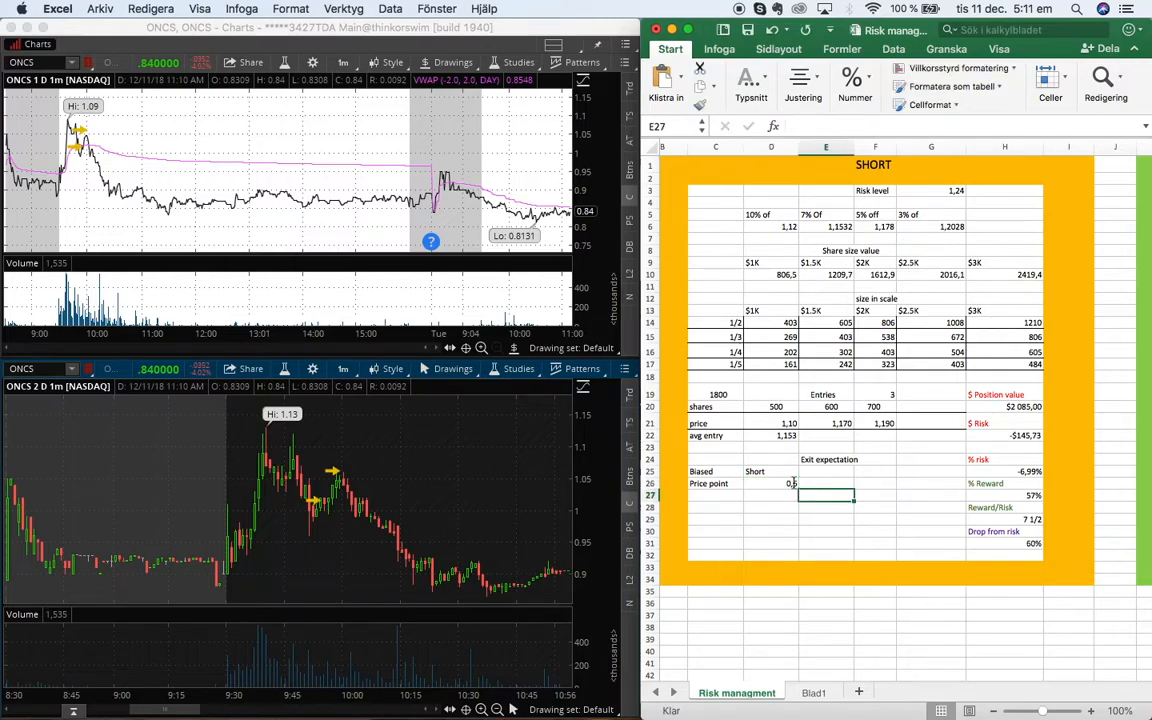
Examine the Drop from risk formula and the % Reward and Reward/Risk results in the SHORT section
{"action": "left_click", "coordinate": [1022, 544]}
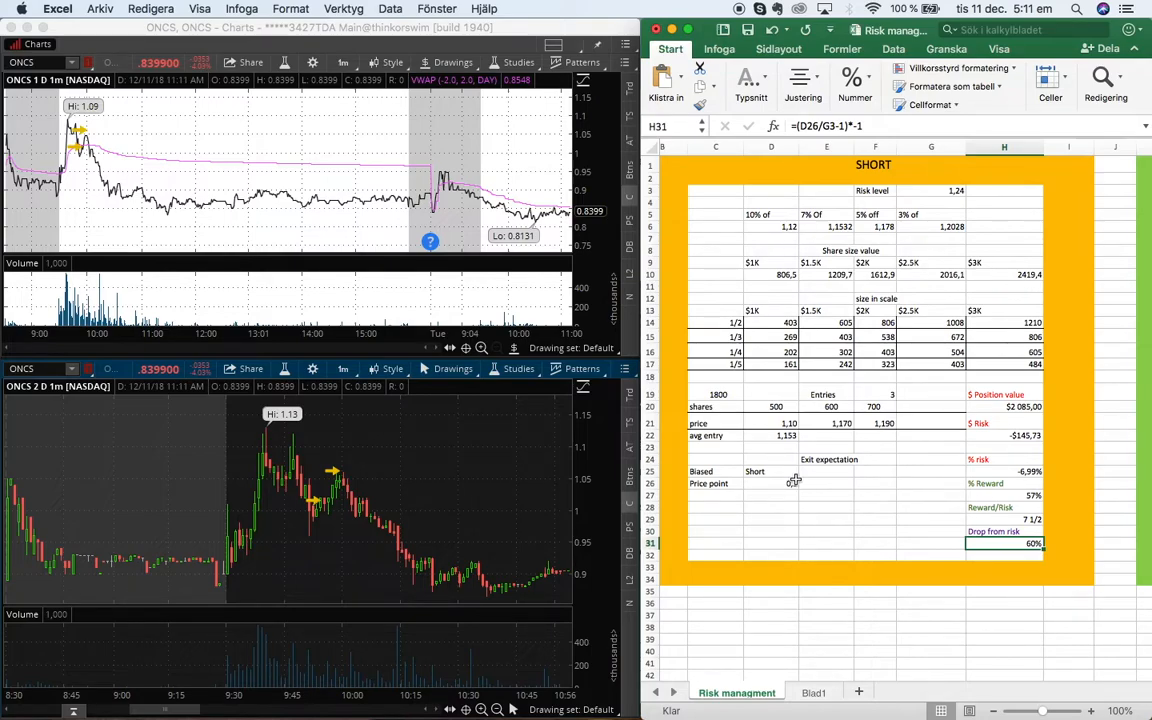
{"action": "left_click", "coordinate": [758, 493]}
{"action": "left_click", "coordinate": [1000, 532]}
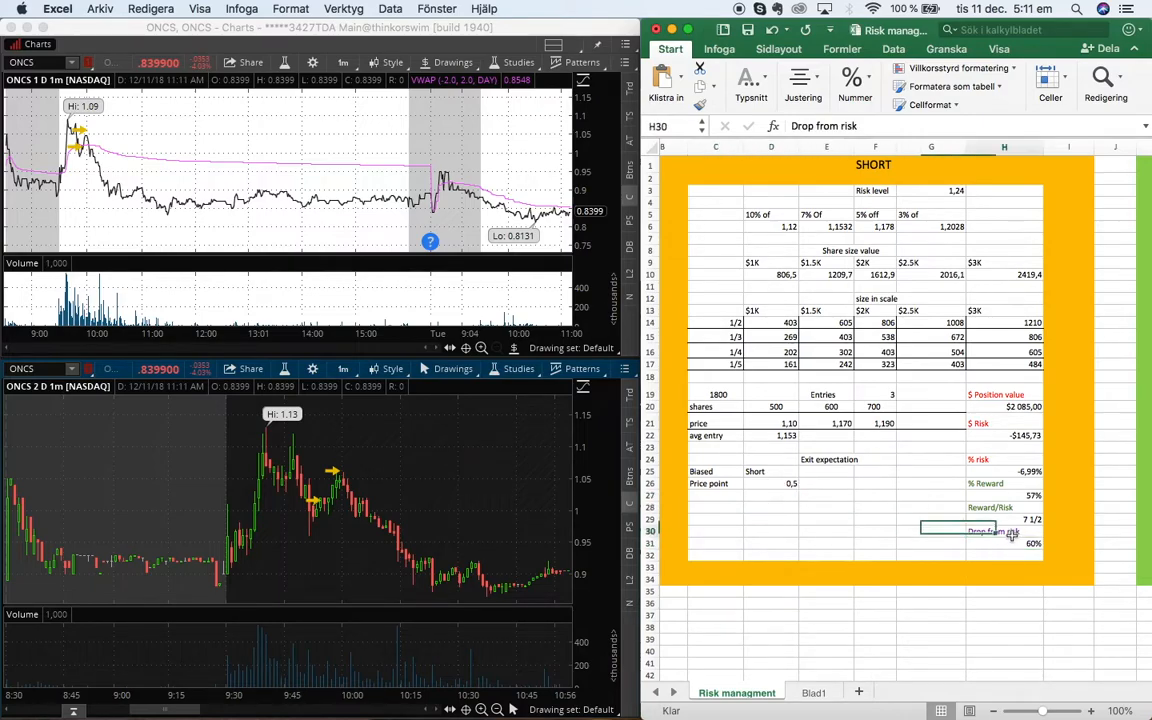
{"action": "left_click", "coordinate": [1000, 541]}
{"action": "key", "text": "Left"}
{"action": "key", "text": "Left"}
{"action": "key", "text": "Left"}
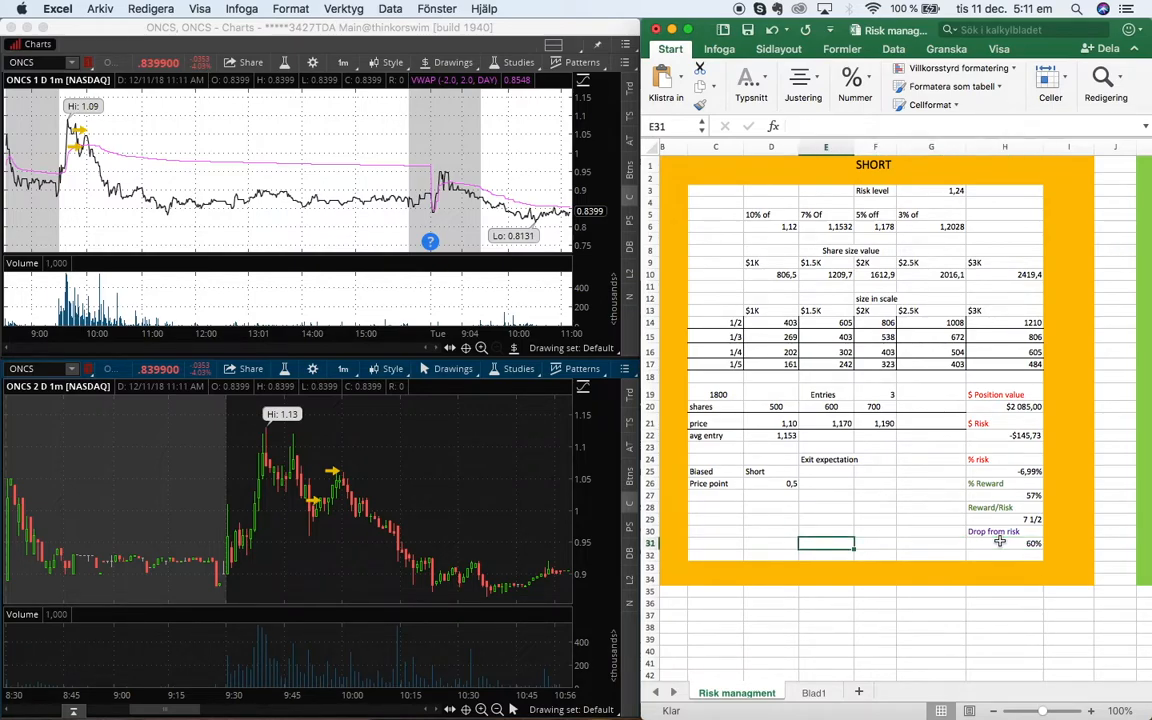
{"action": "key", "text": "Right"}
{"action": "key", "text": "Right"}
{"action": "key", "text": "Right"}
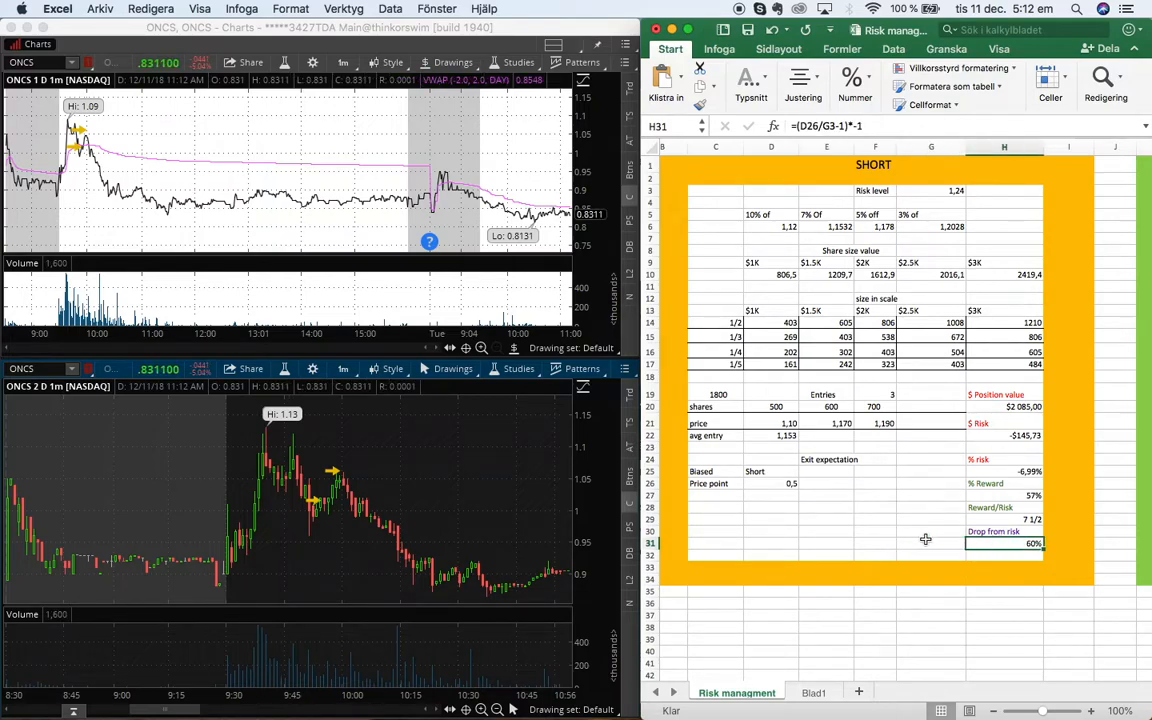
{"action": "left_click", "coordinate": [872, 541]}
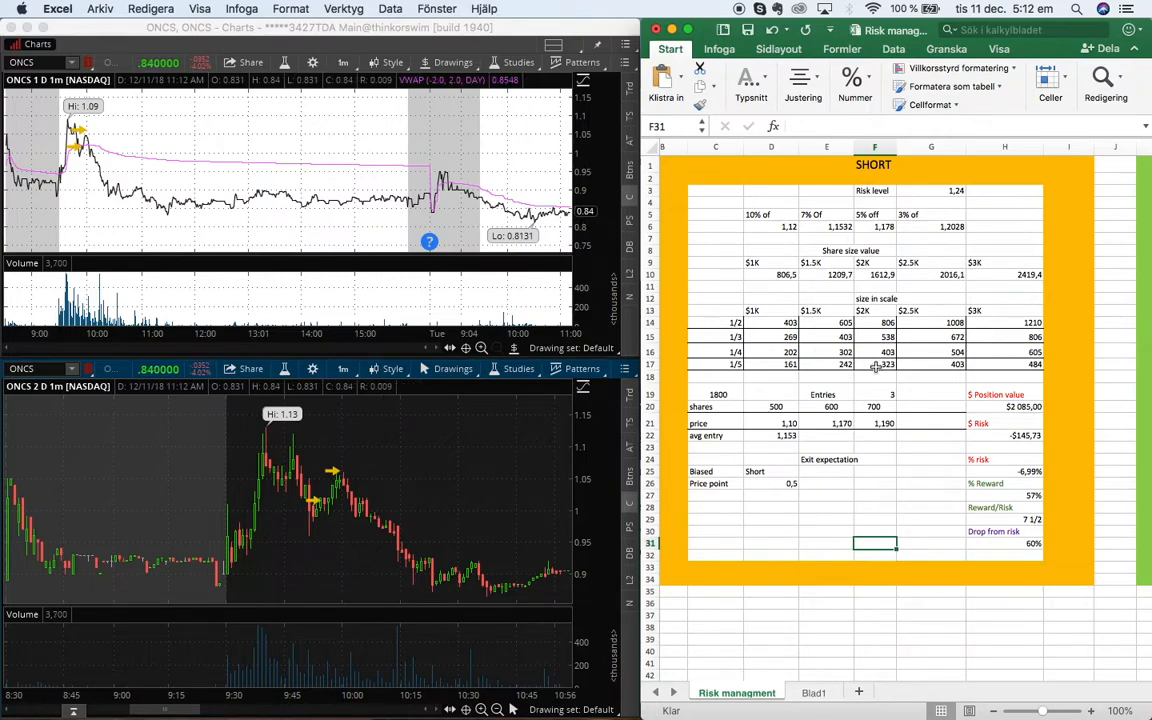
{"action": "scroll", "coordinate": [875, 367], "scroll_direction": "left", "scroll_amount": 2}
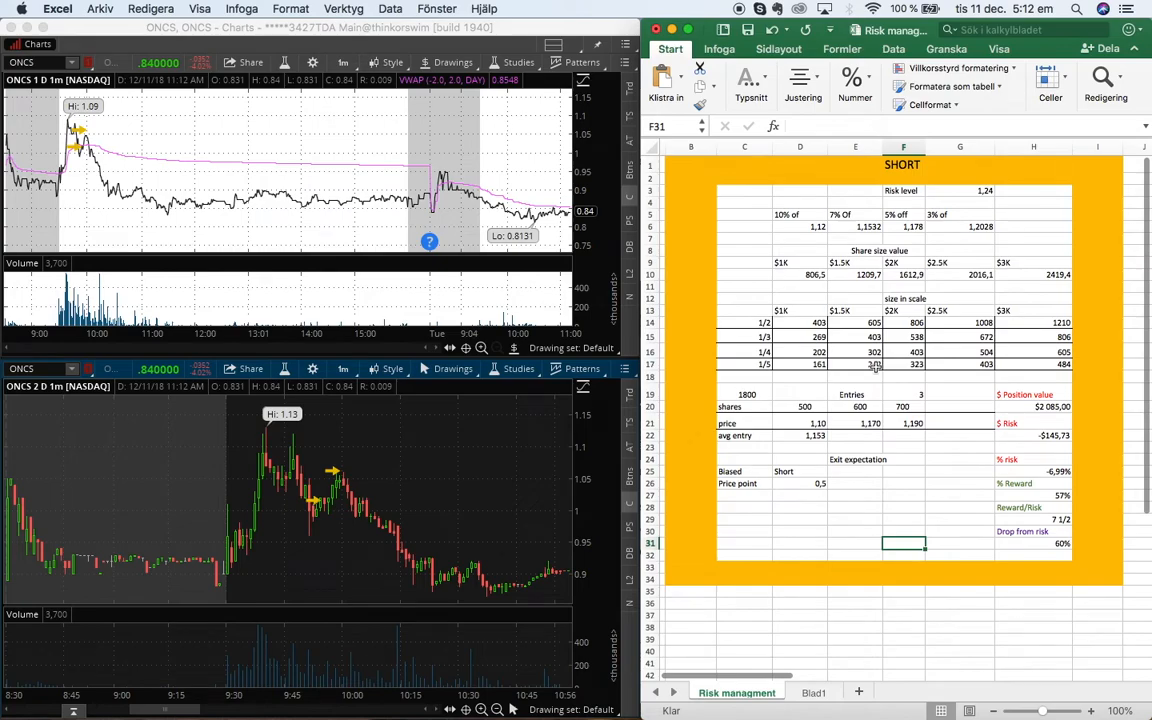